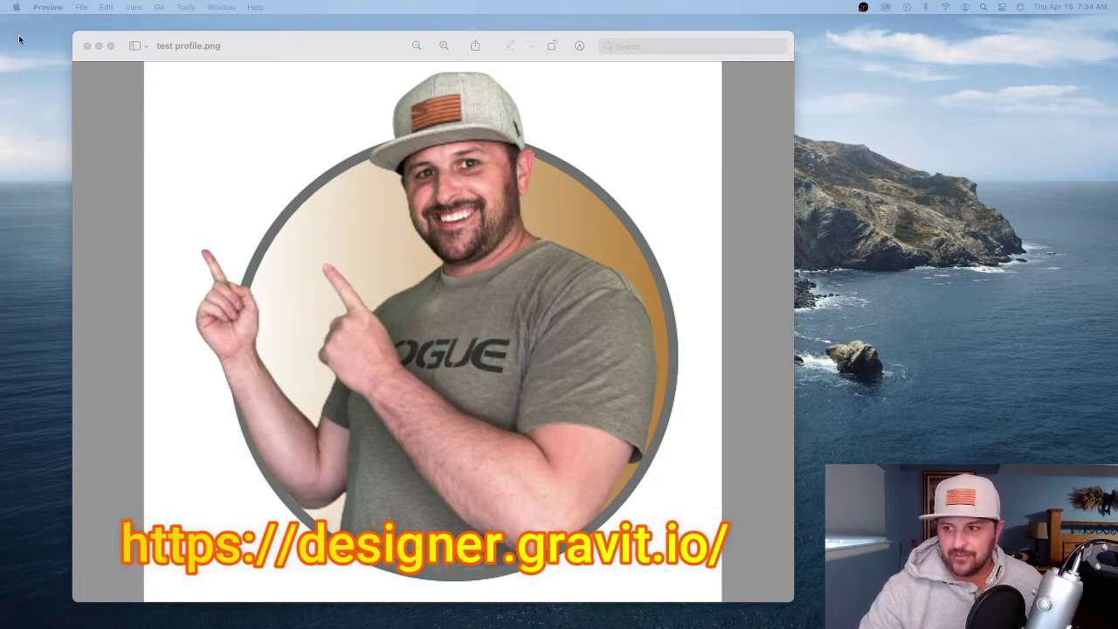
Step: Close the sample picture, load Gravit Designer in Chrome, dismiss the Special Offer popup, and start a new design
left_click(87, 46)
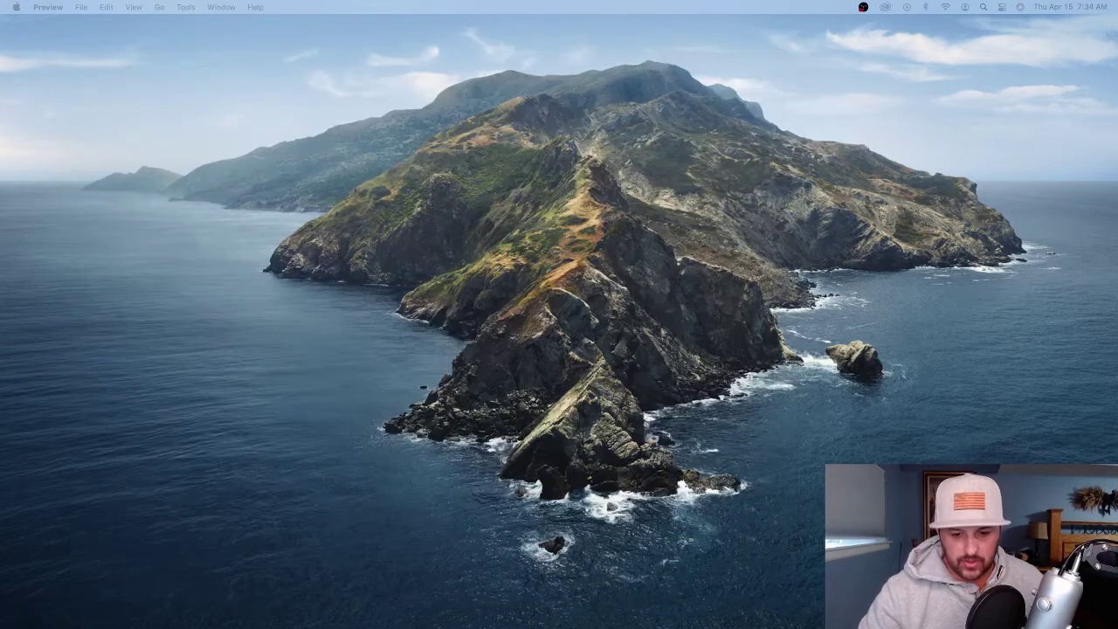
left_click(26, 350)
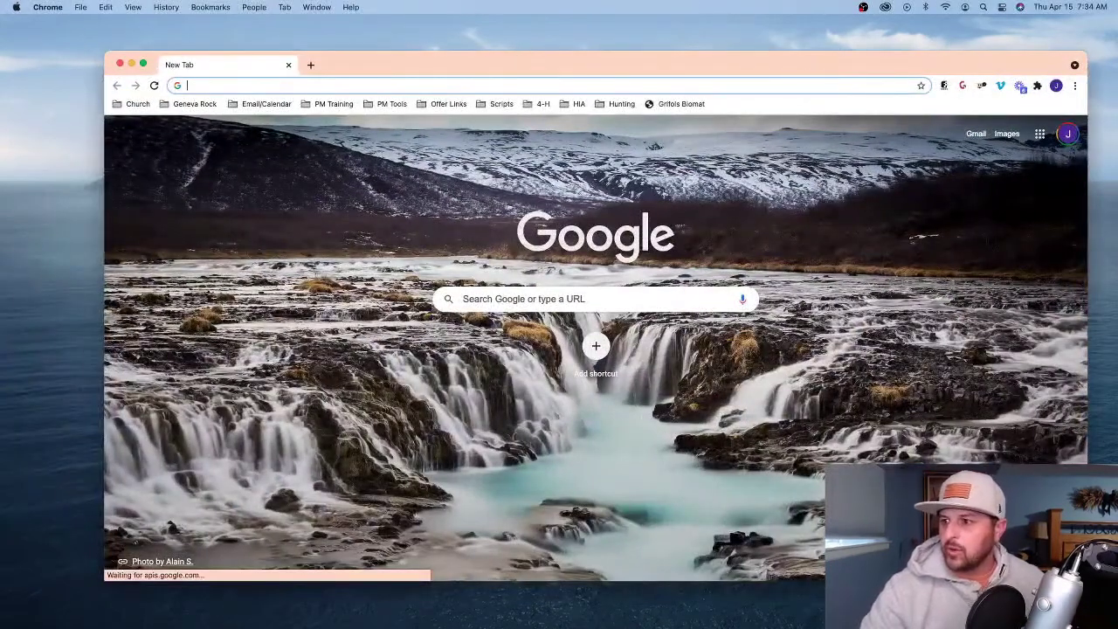
left_click(278, 86)
type("gravit")
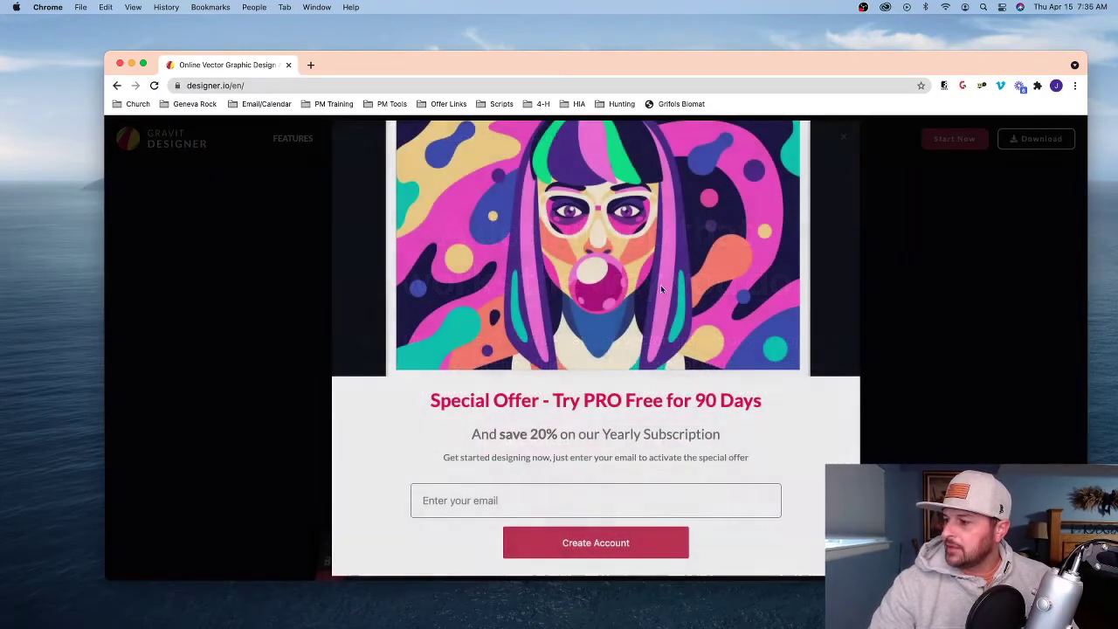
left_click(905, 249)
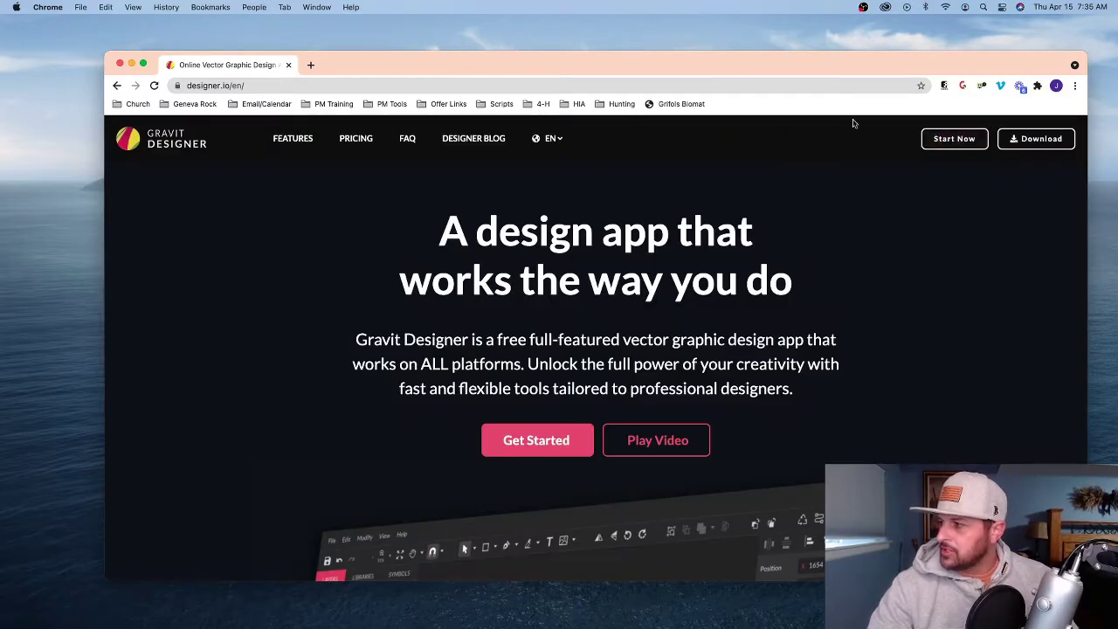
left_click_drag(674, 61, 647, 24)
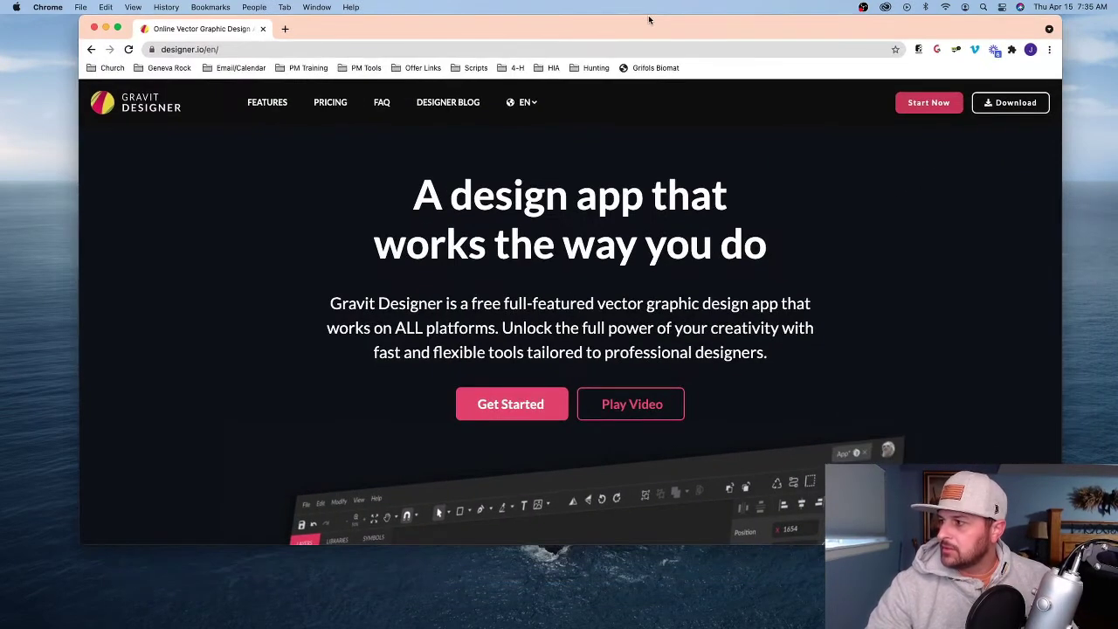
left_click(936, 102)
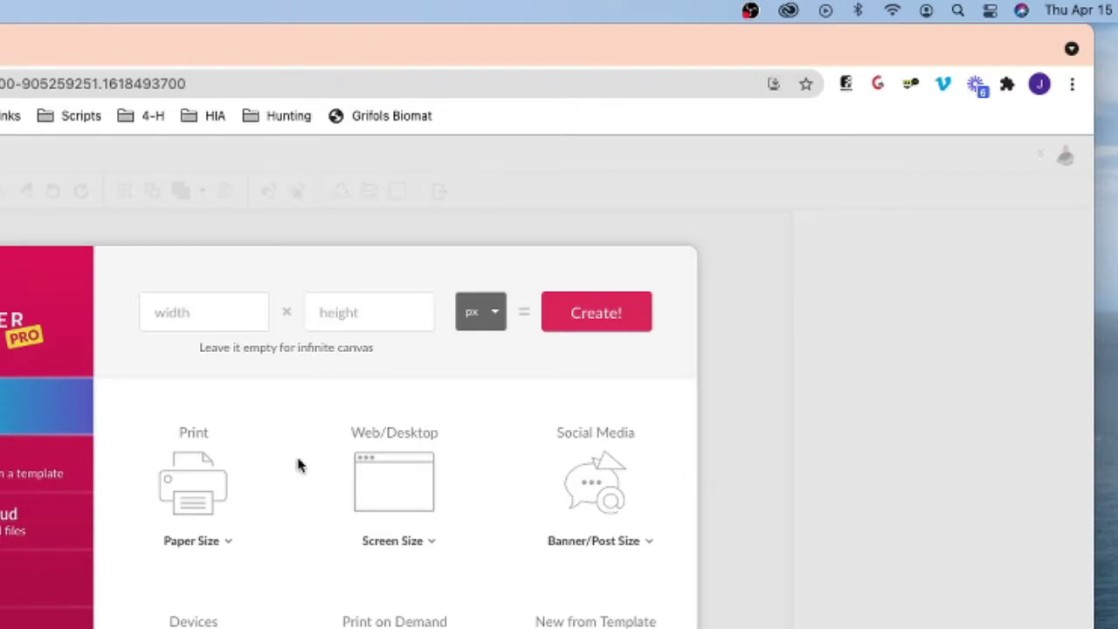
Step: Create a 940 × 788 px Facebook Post page from the social media size presets
left_click(600, 540)
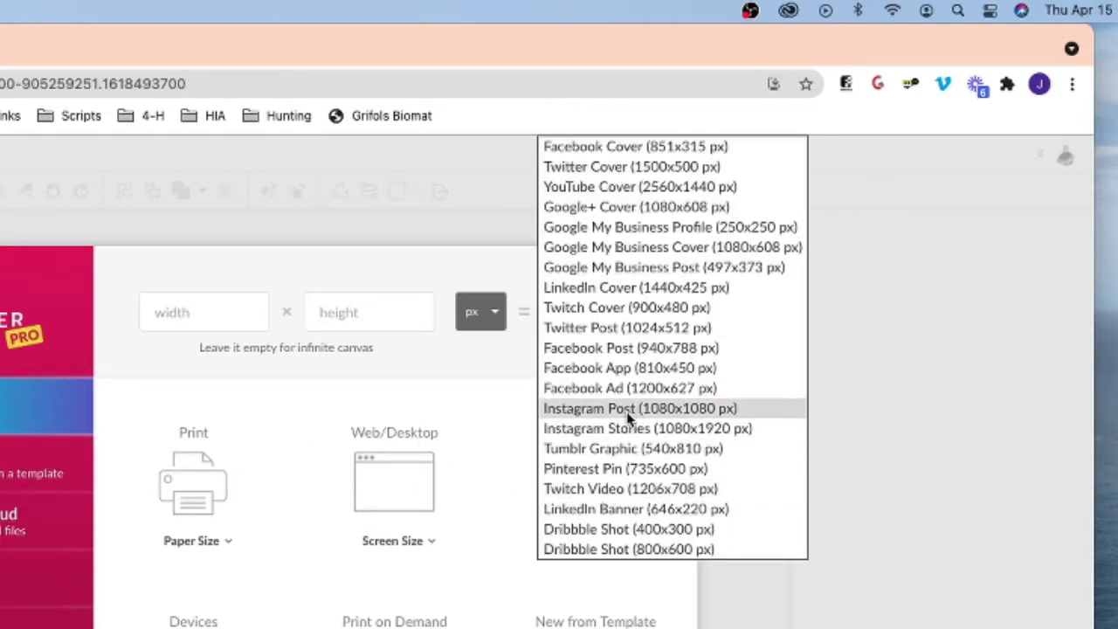
left_click(610, 346)
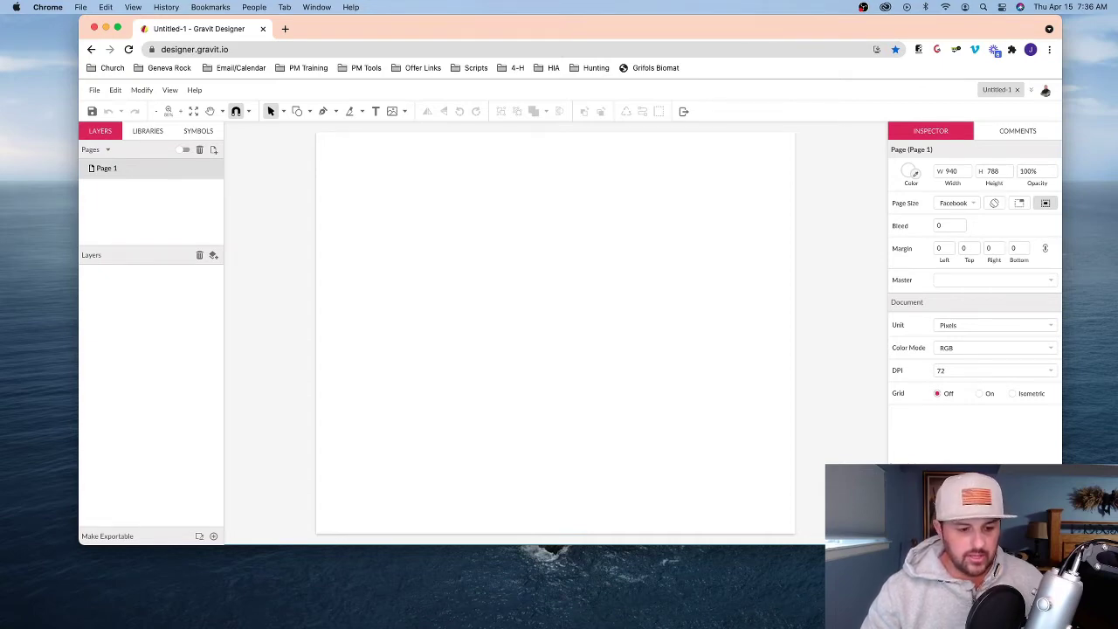
Step: Open a new Finder window and browse the folder of background-removed profile images
key("super+n")
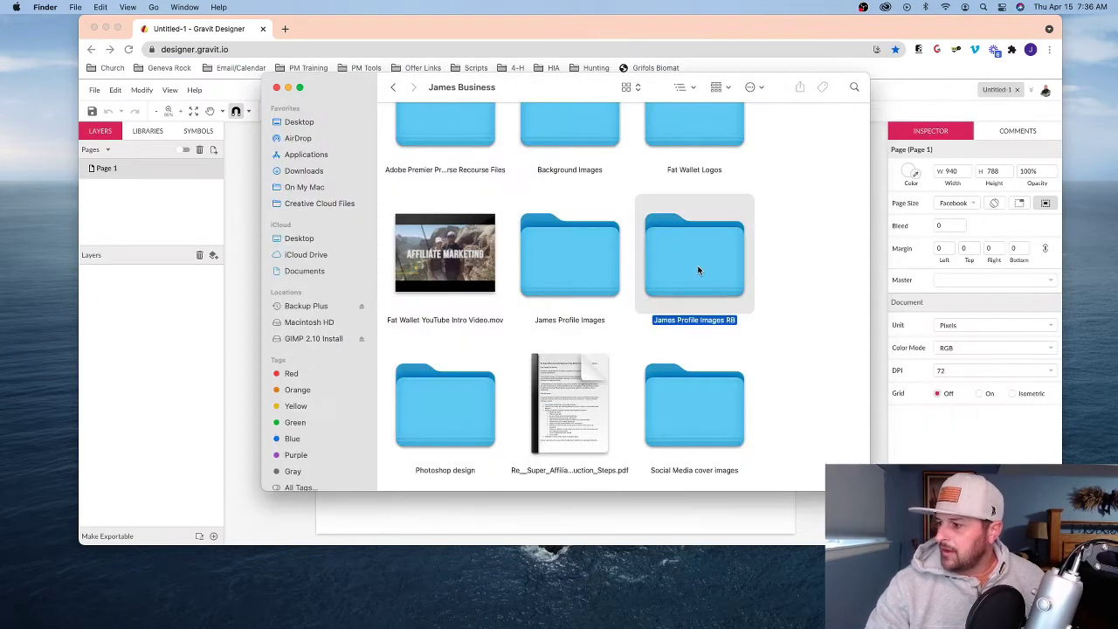
double_click(699, 269)
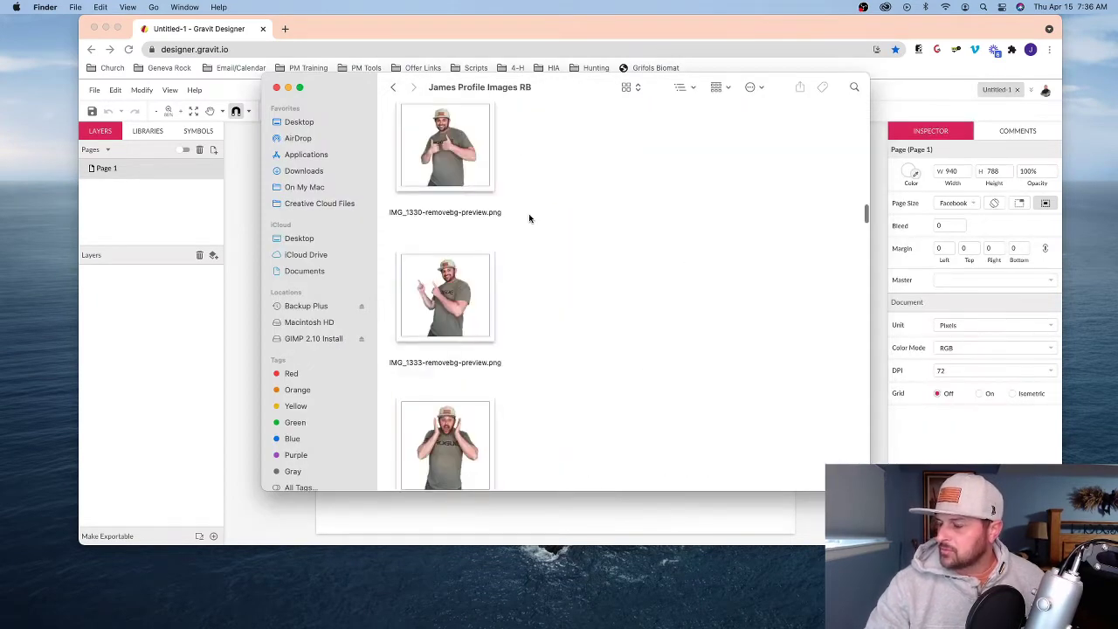
scroll(428, 184, "down", 3)
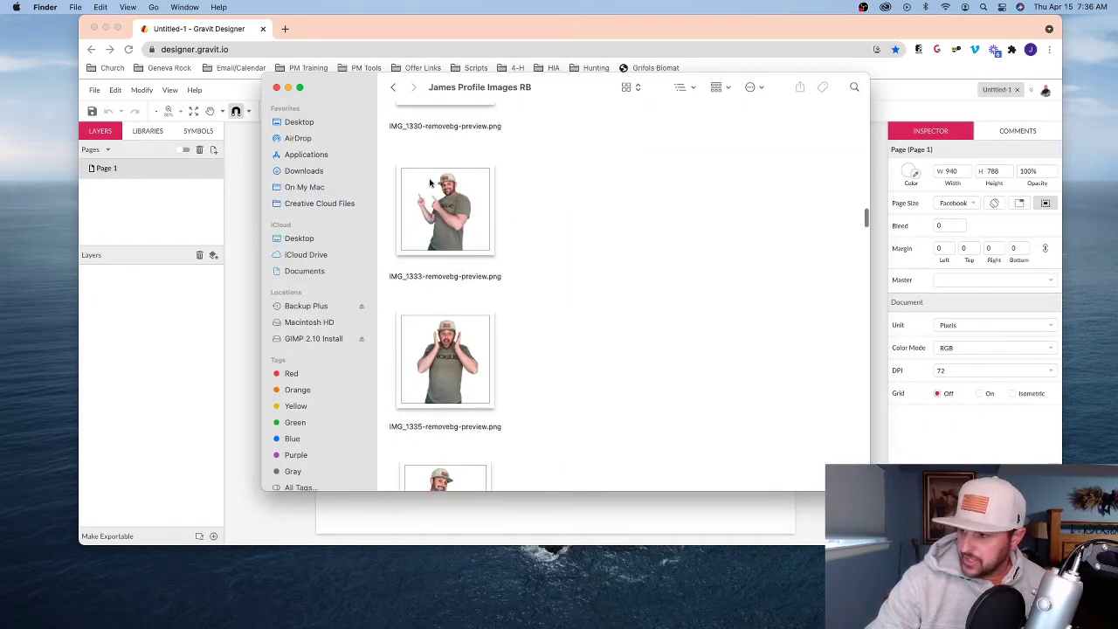
scroll(430, 182, "down", 15)
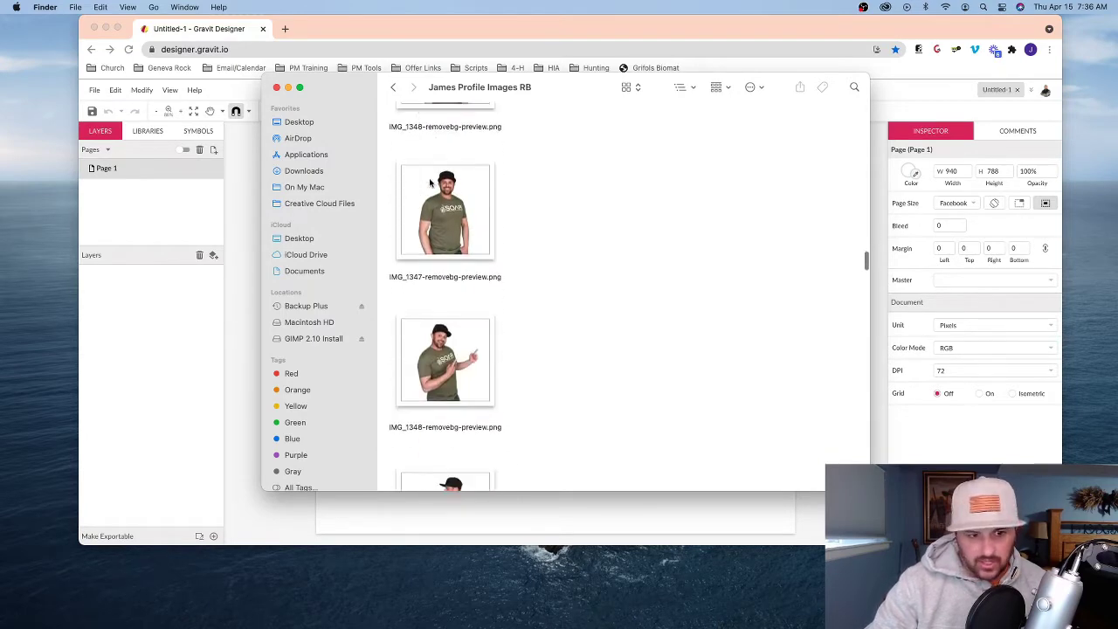
scroll(430, 182, "up", 15)
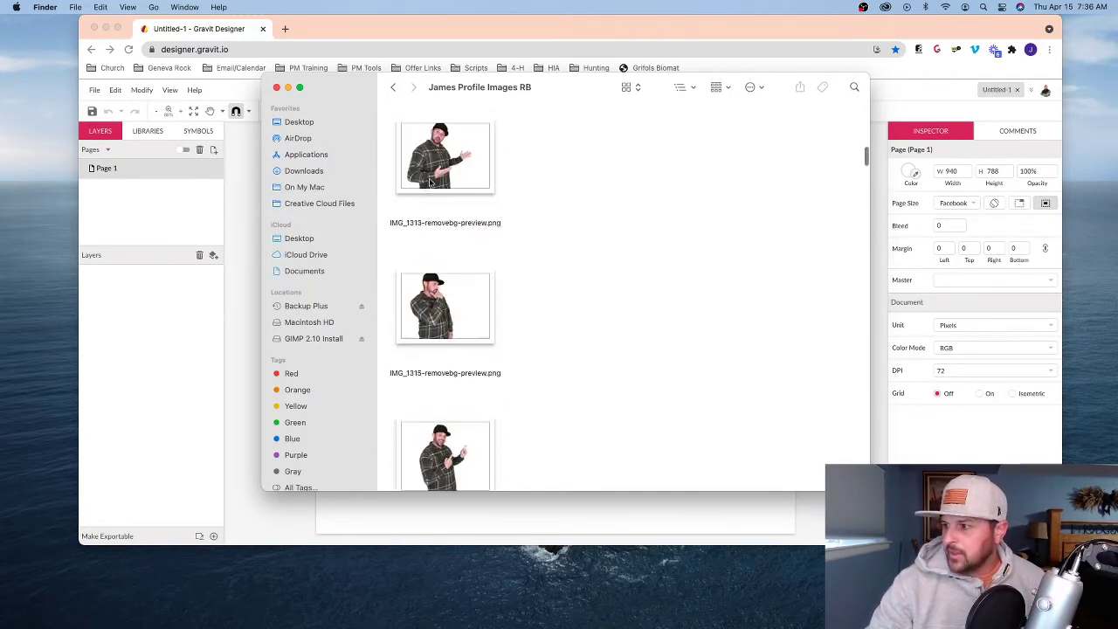
scroll(430, 181, "up", 8)
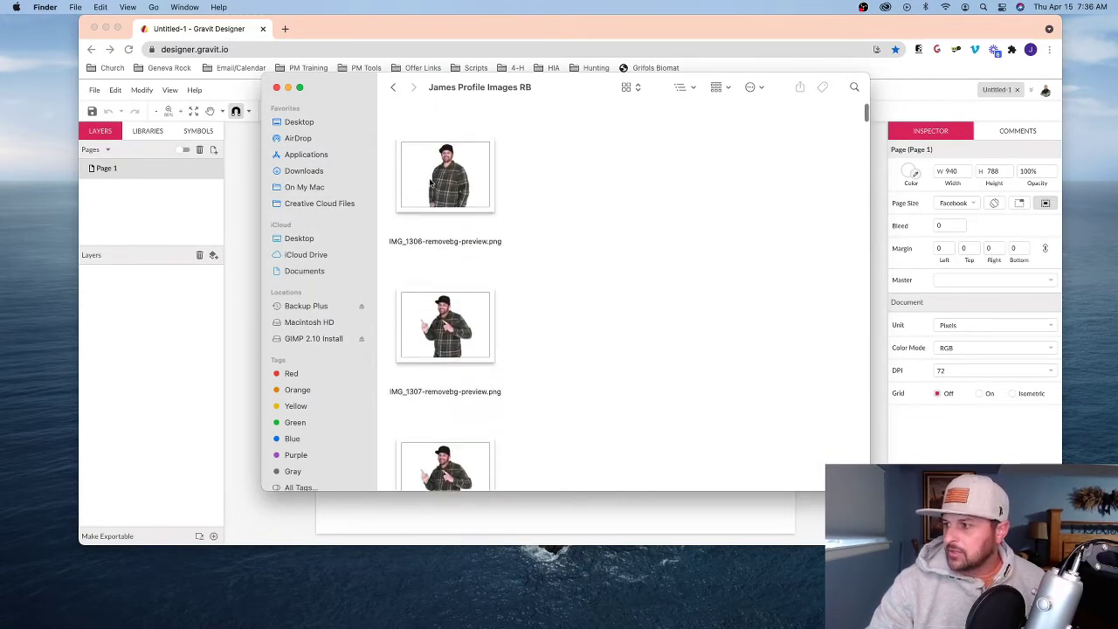
Step: Go back up to the parent folder and open the folder of original green-screen profile photos
left_click(393, 87)
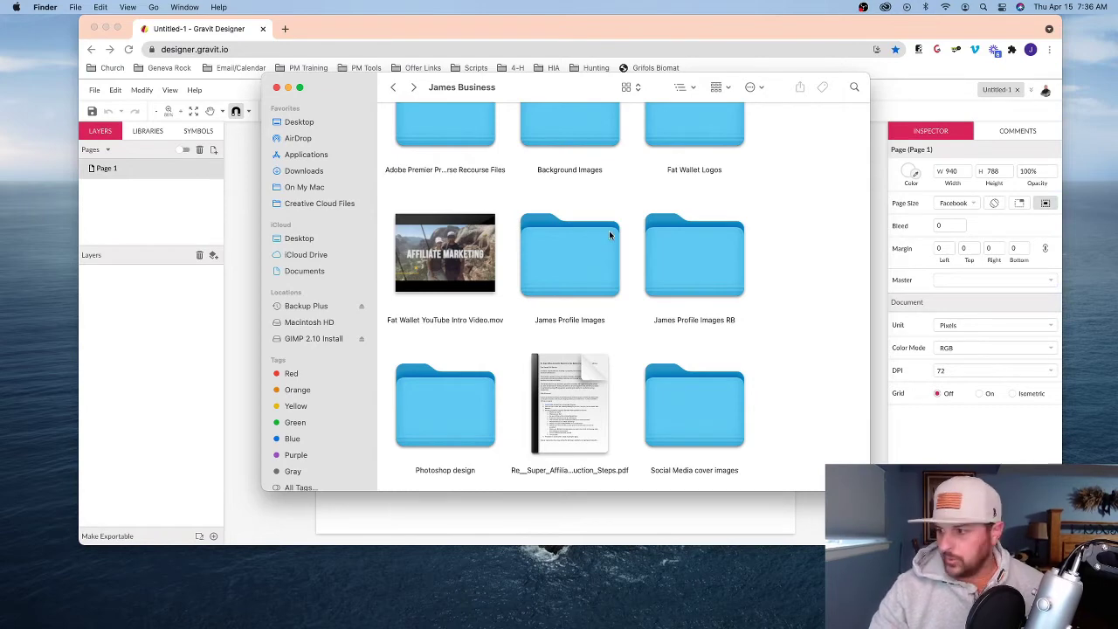
double_click(564, 253)
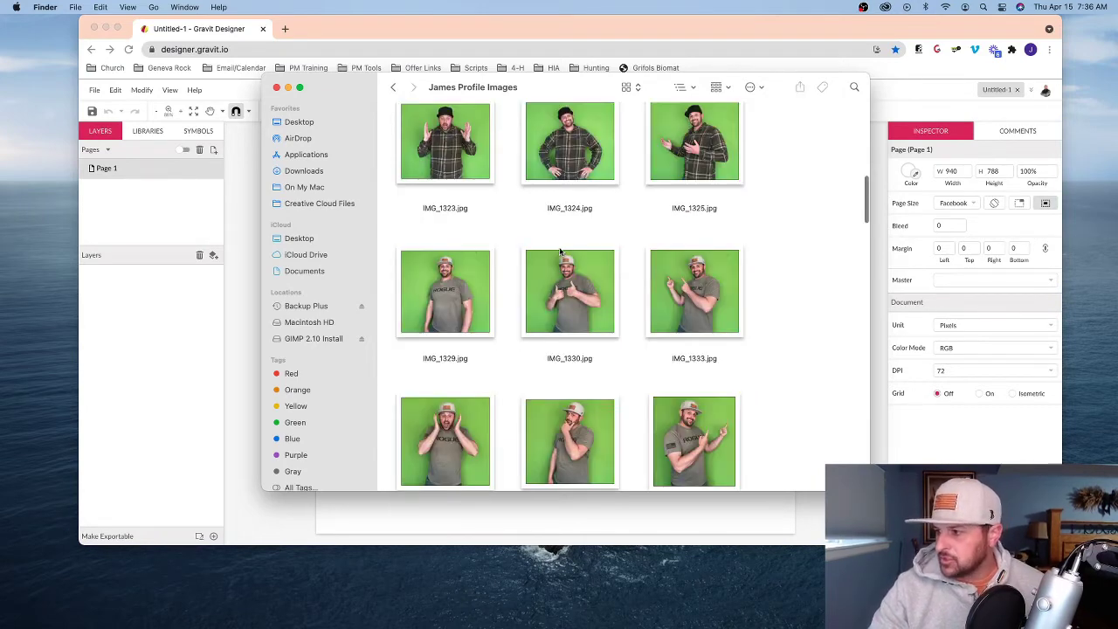
scroll(560, 251, "up", 10)
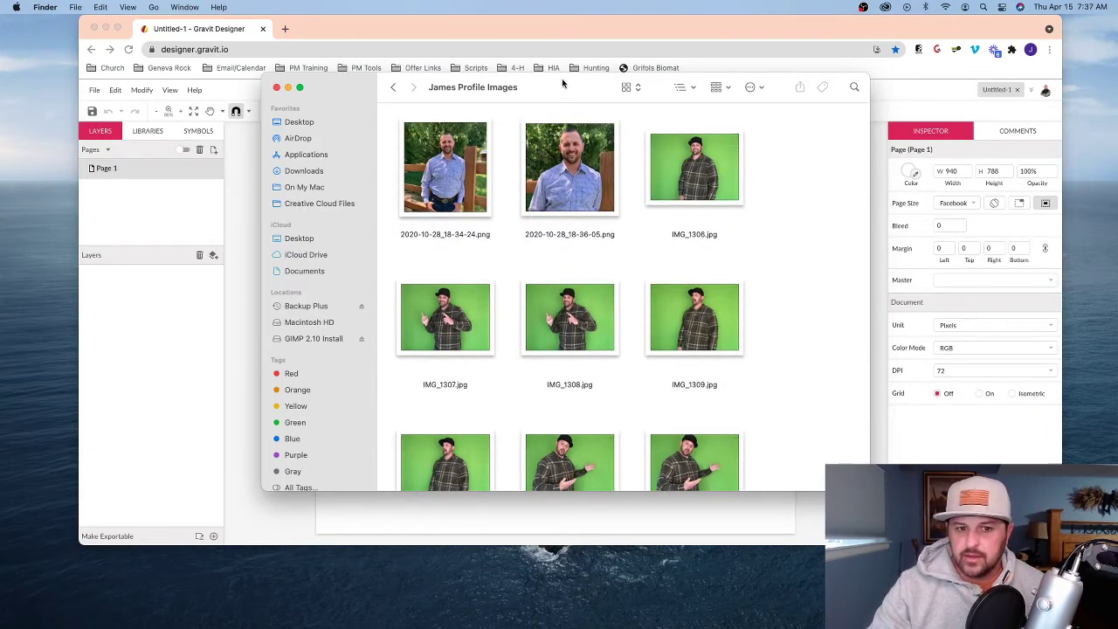
Step: Open the remove.bg background remover from the PM Tools bookmarks in a new tab
left_click(287, 31)
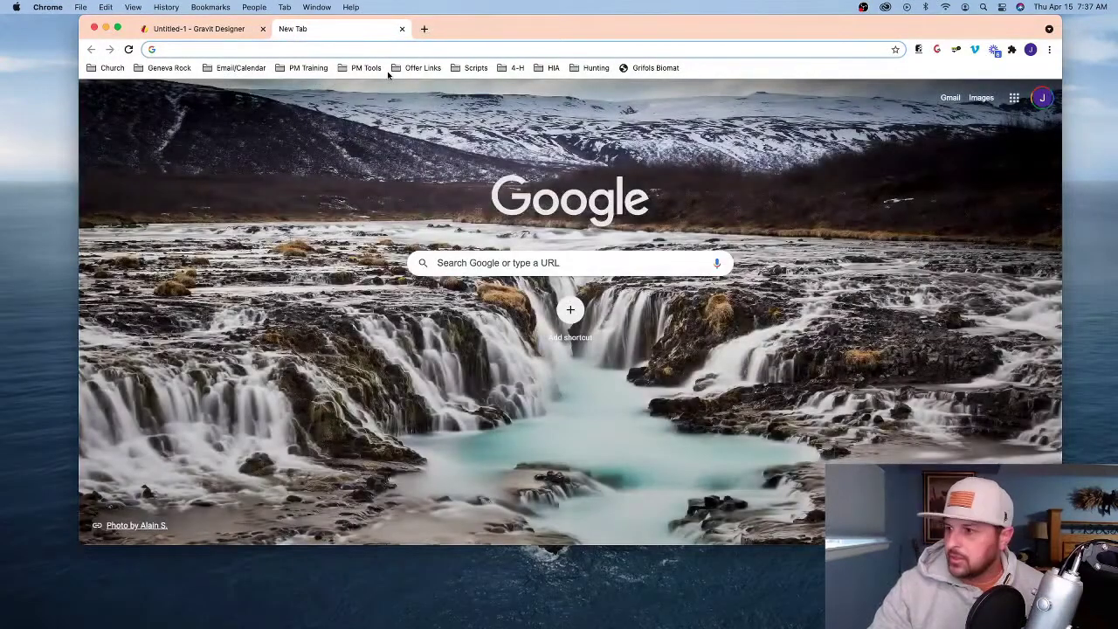
left_click(359, 69)
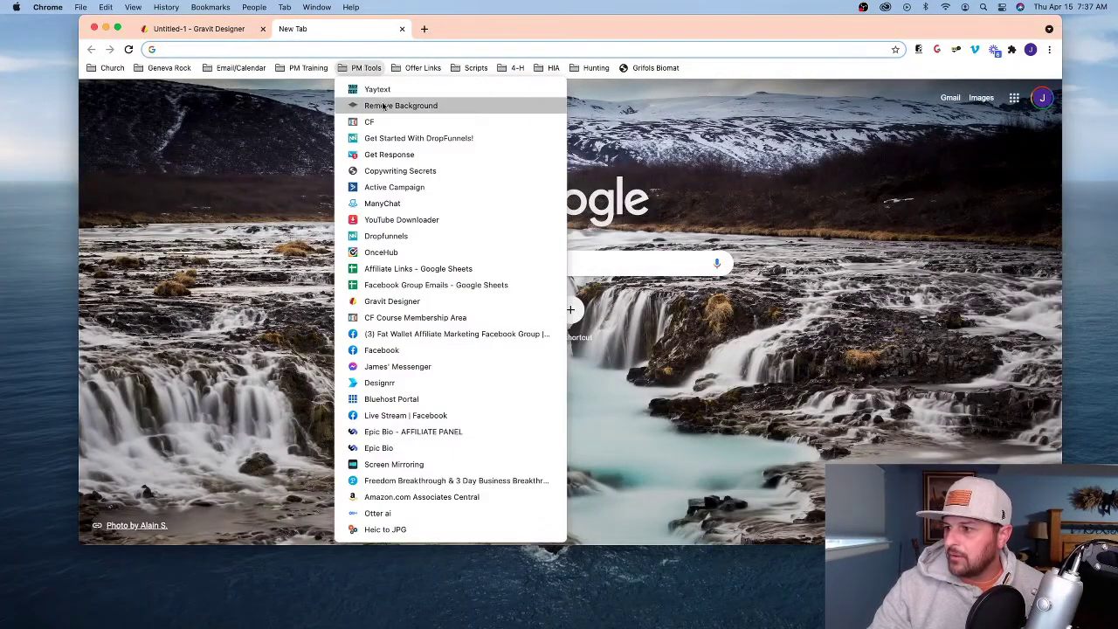
left_click(375, 103)
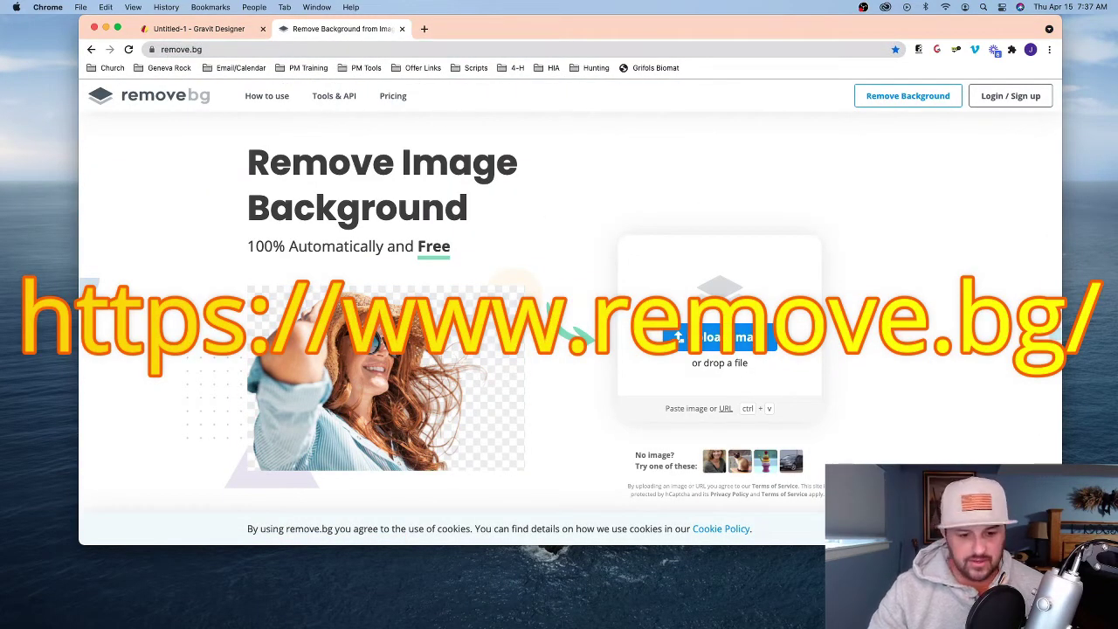
key("super+Tab")
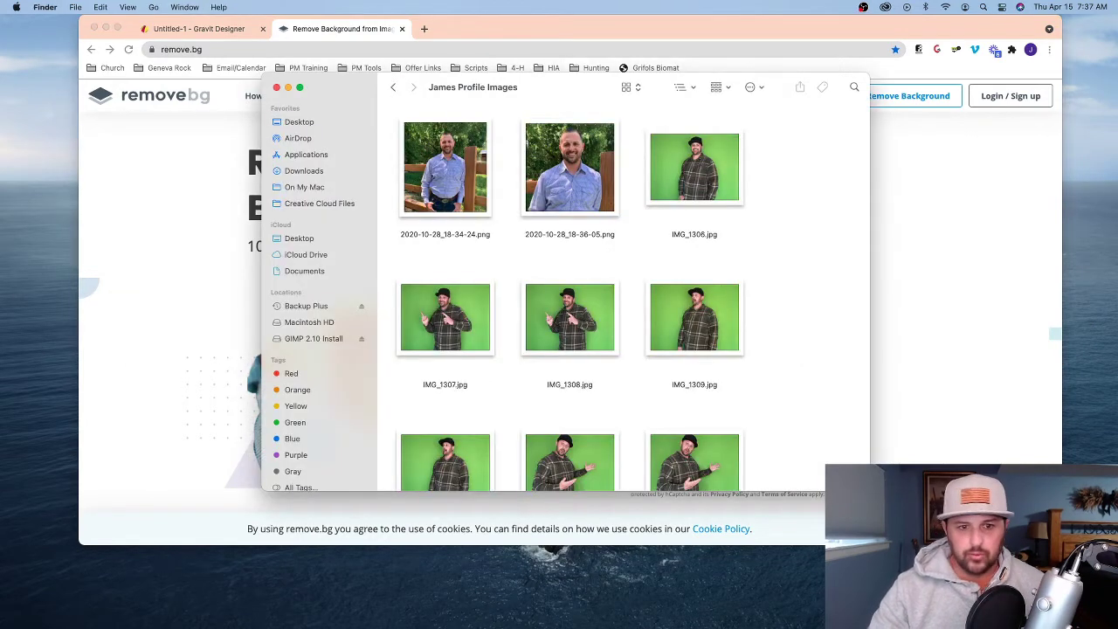
key("super+w")
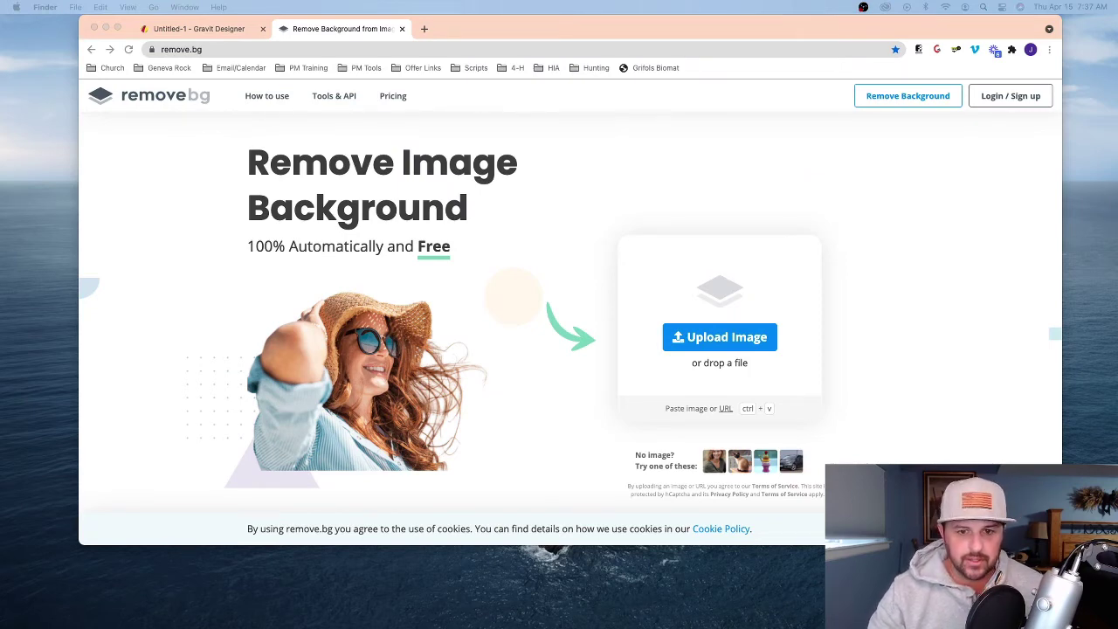
Step: Remove the background from IMG_1325 and download the preview PNG
left_click_drag(1117, 545, 376, 213)
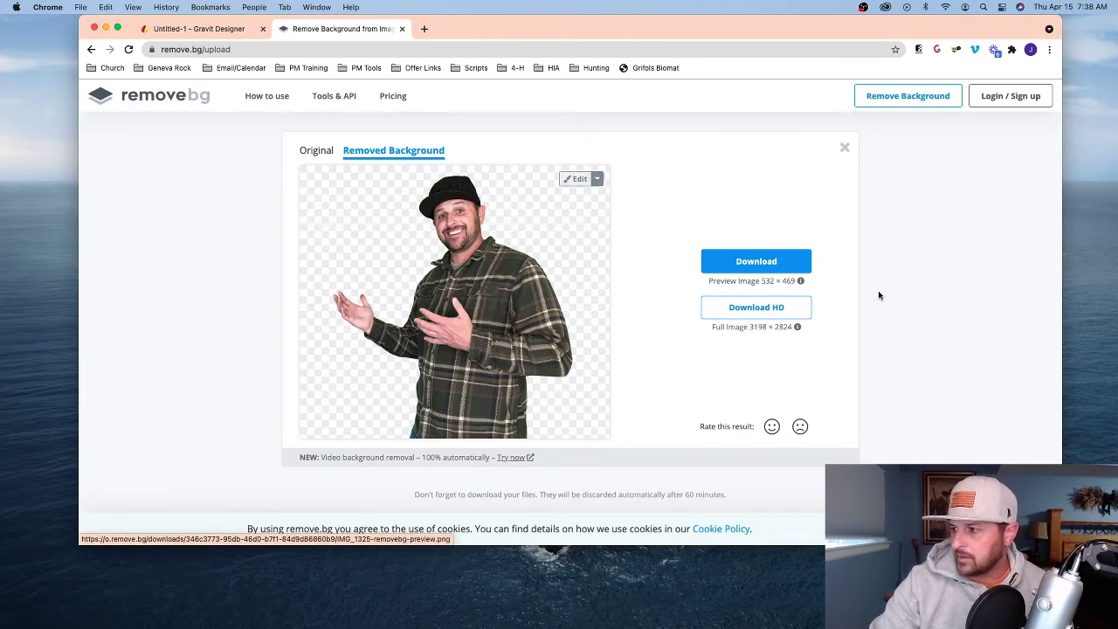
left_click(767, 268)
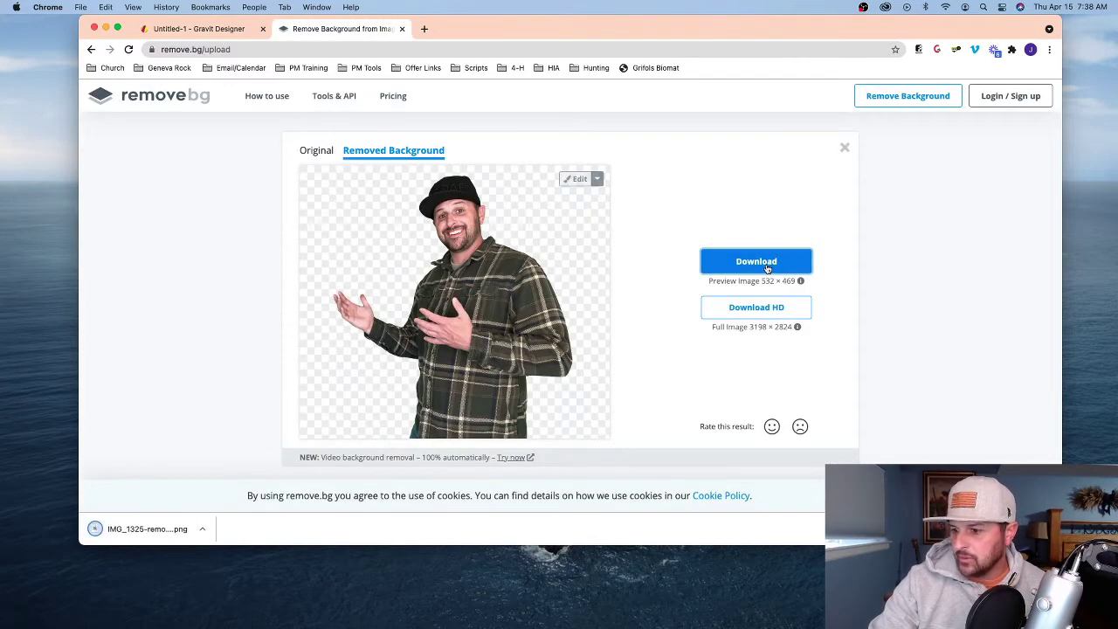
left_click(204, 33)
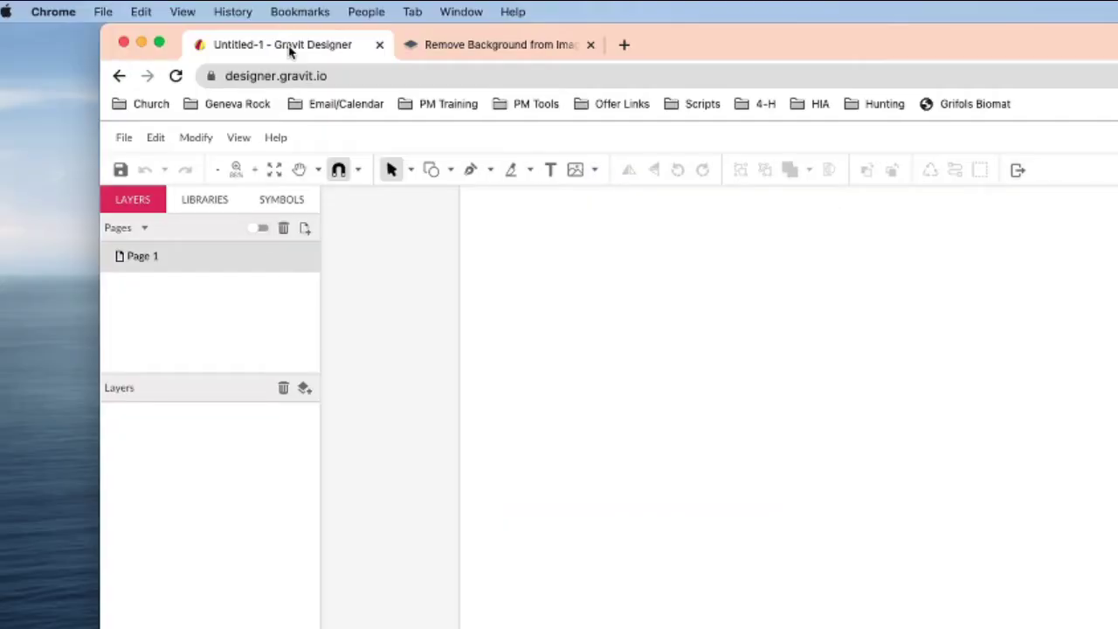
Step: Place IMG_1325-removebg-preview.png from Downloads onto the page as an image layer
left_click(119, 142)
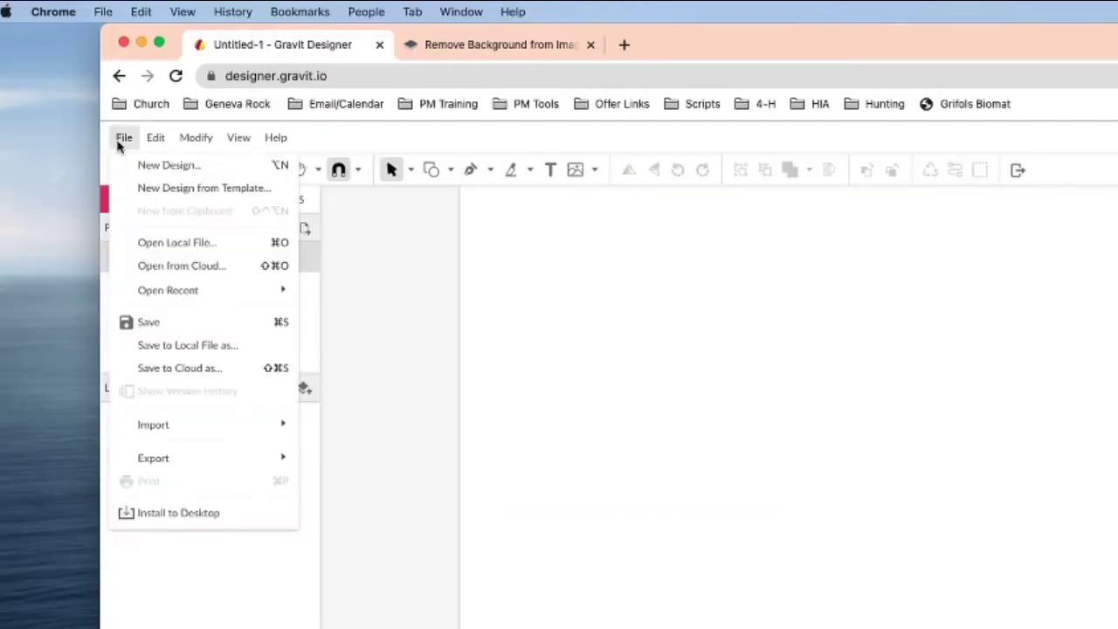
mouse_move(166, 432)
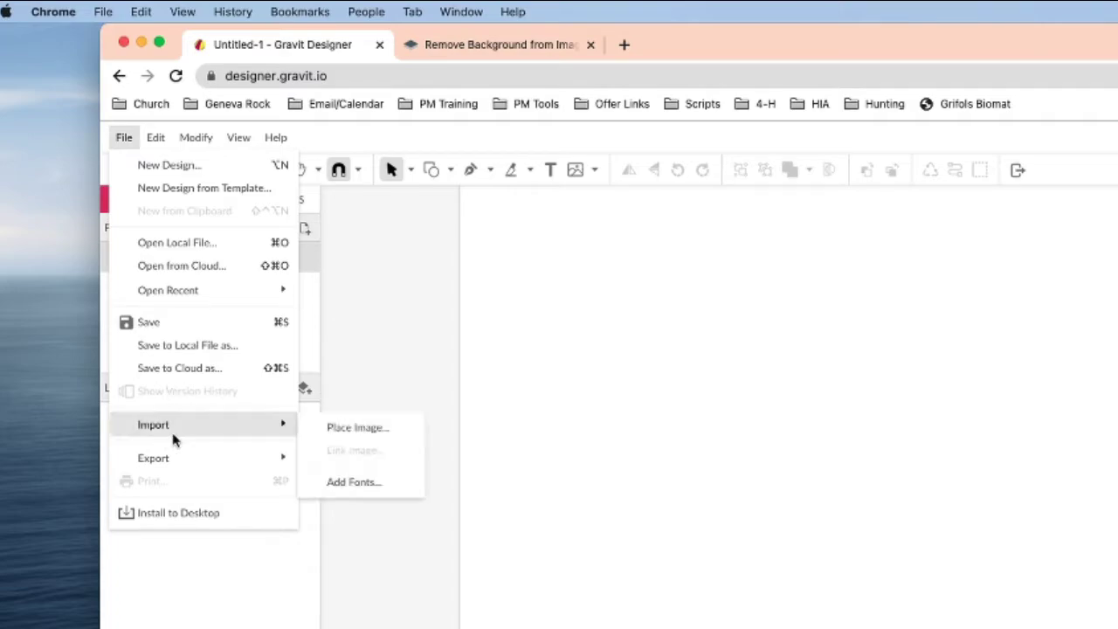
left_click(362, 430)
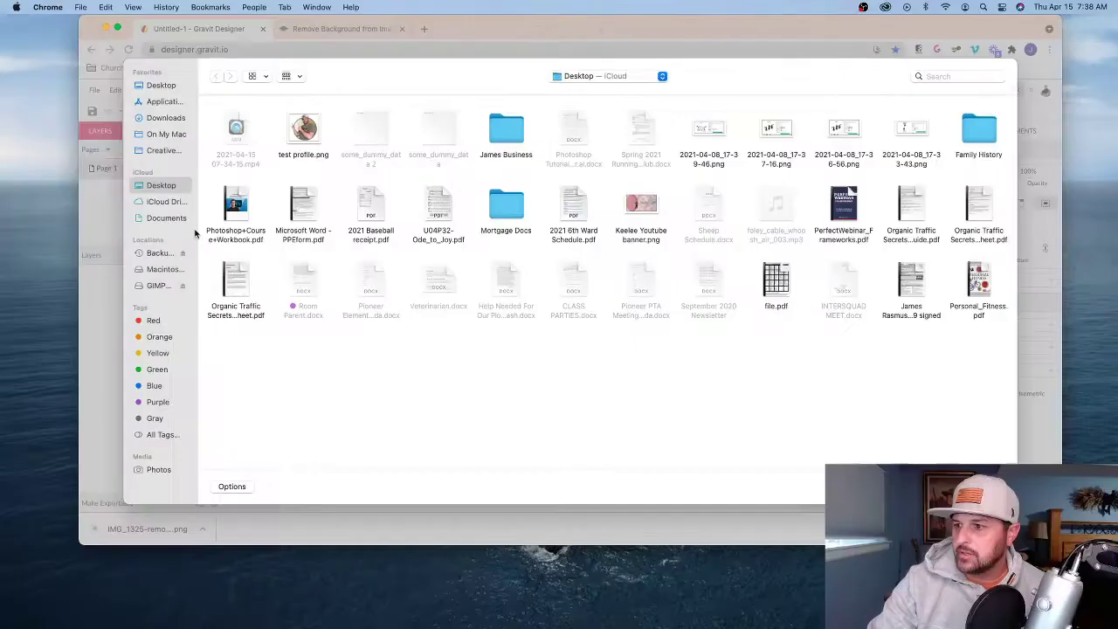
left_click(158, 118)
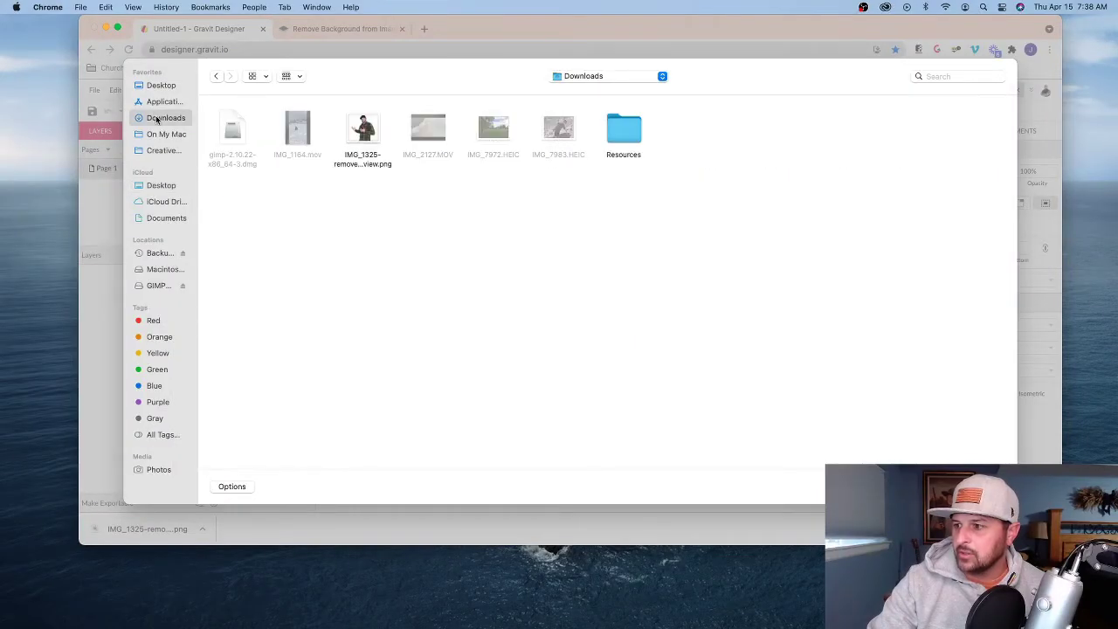
left_click(362, 131)
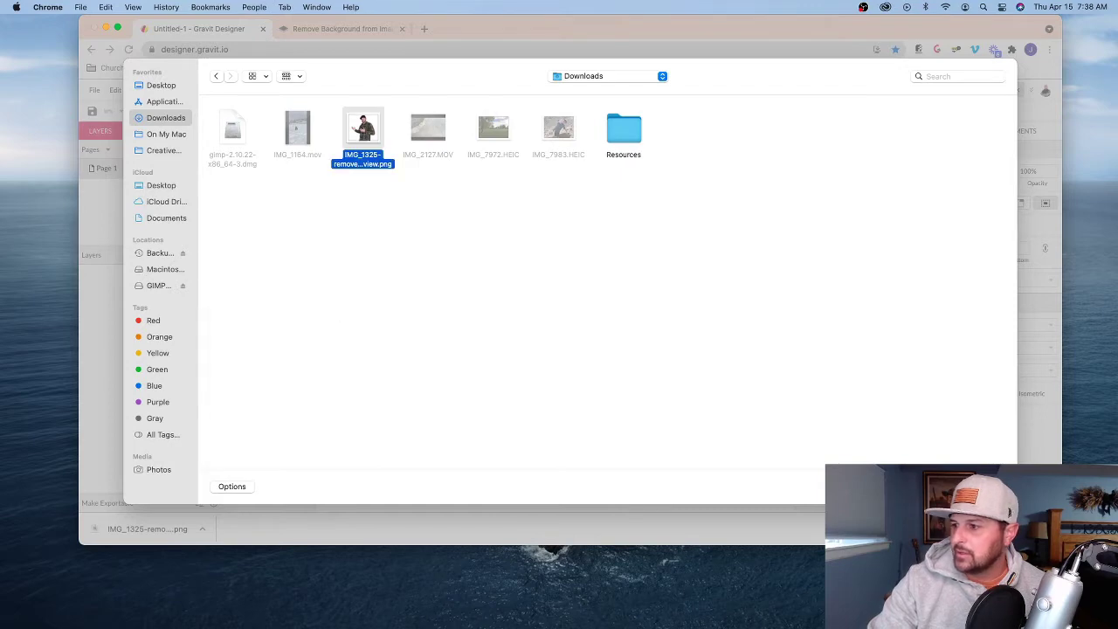
key("Return")
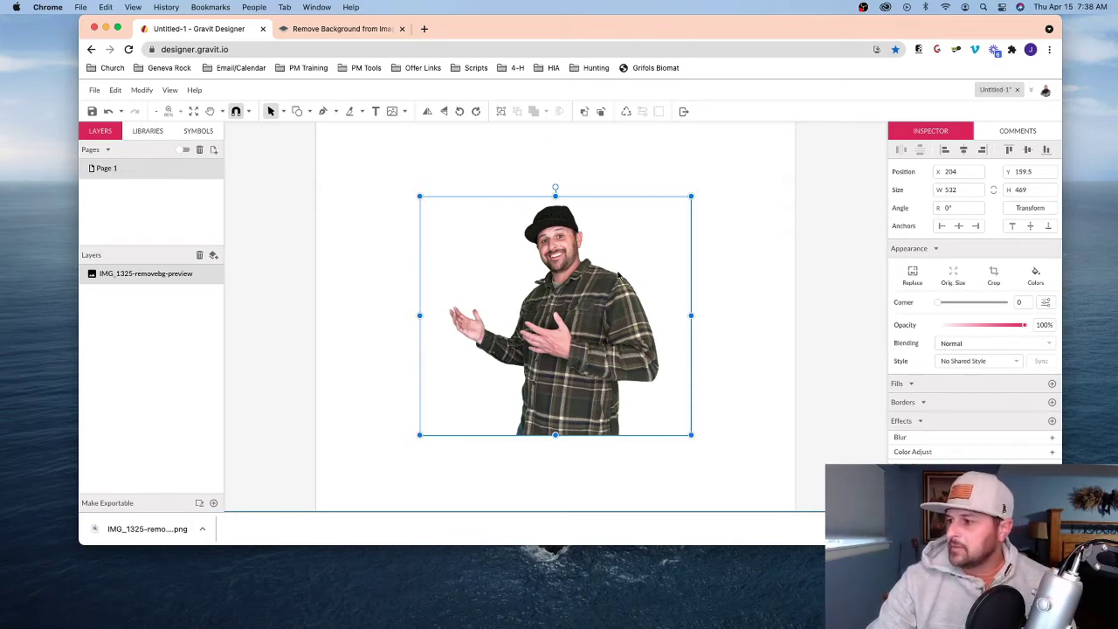
Step: Move the cutout photo up-left and enlarge it to about 806 × 711
left_click_drag(568, 278, 501, 241)
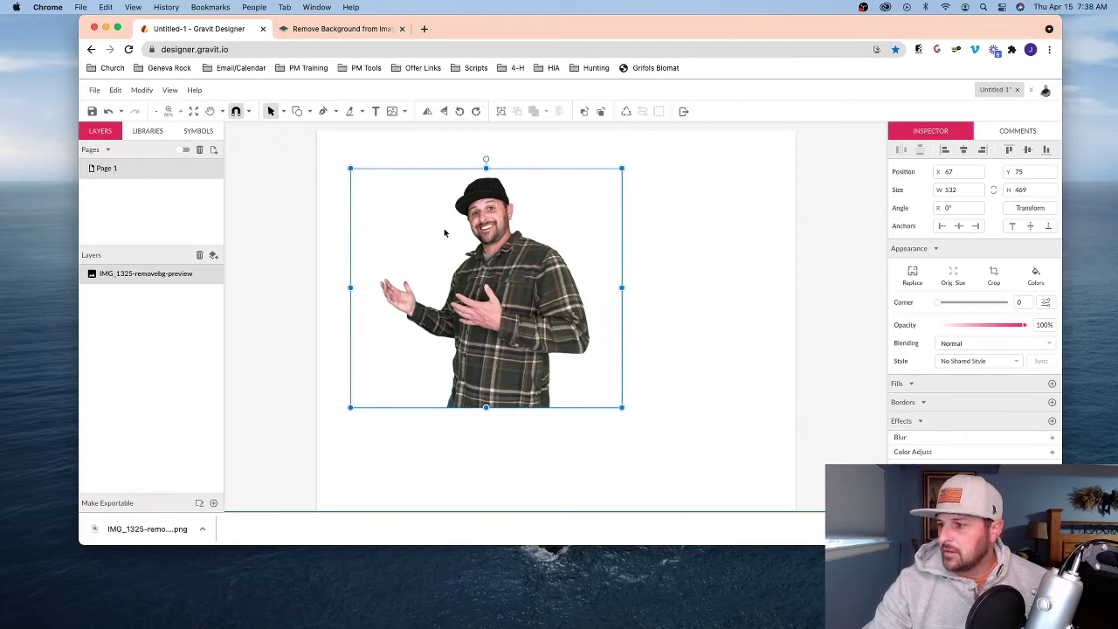
left_click_drag(490, 248, 479, 233)
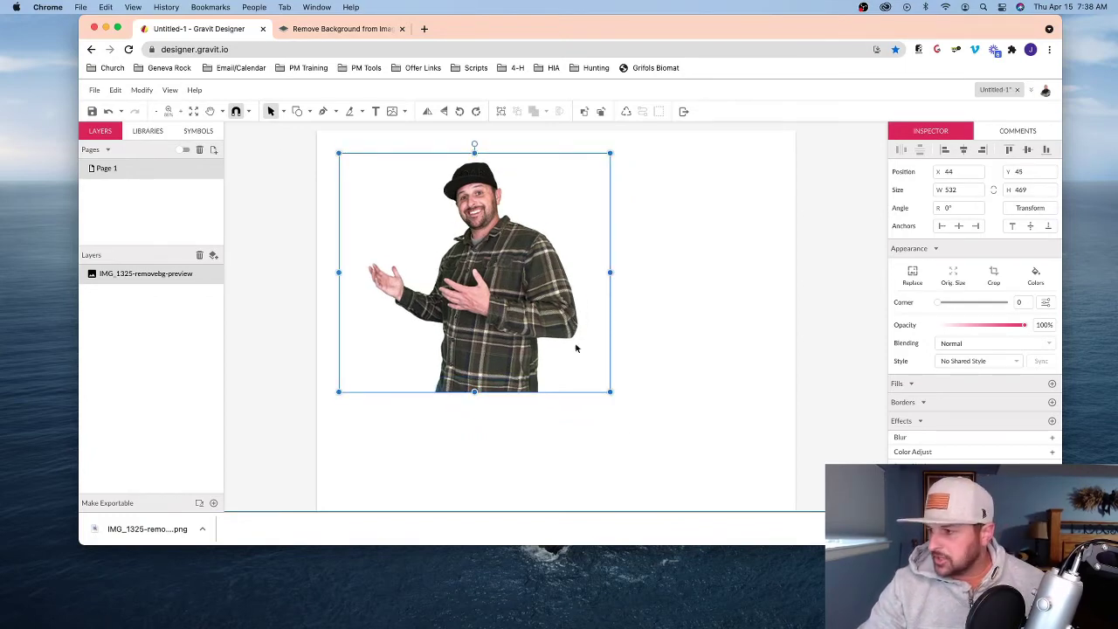
scroll(621, 407, "down", 2)
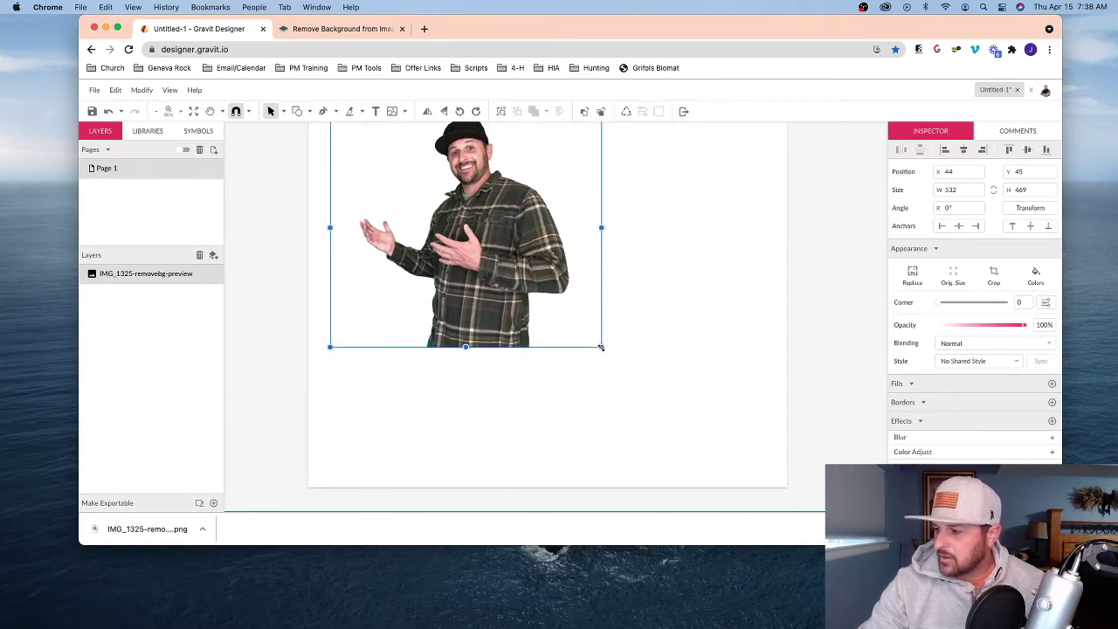
left_click_drag(601, 347, 742, 429)
scroll(684, 416, "up", 2)
scroll(683, 416, "left", 2)
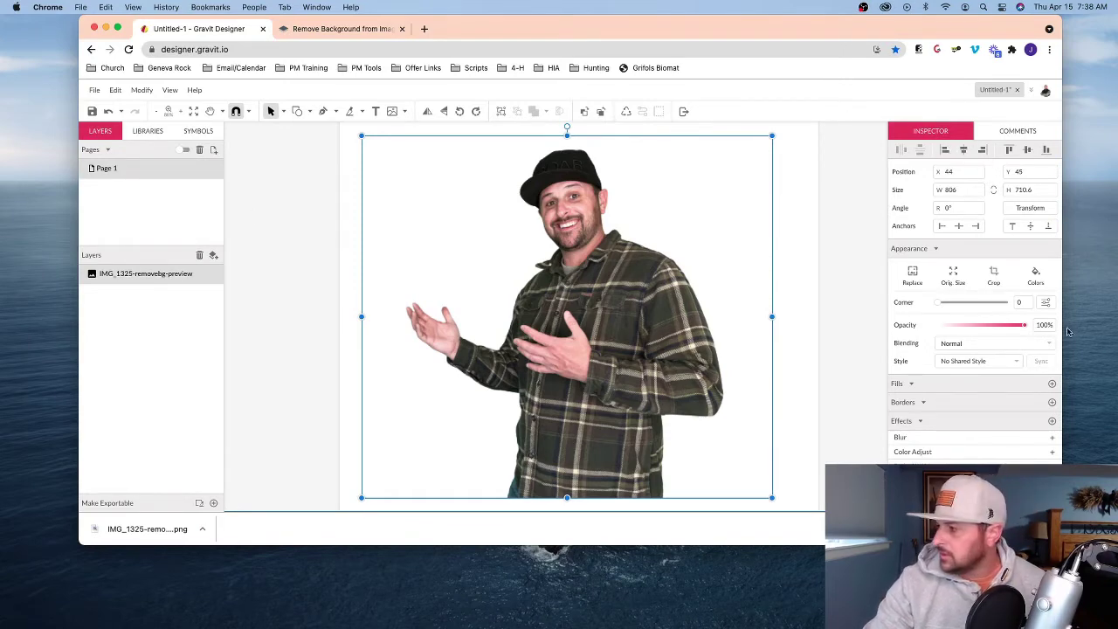
Step: Centre the photo horizontally and vertically on the page
left_click(963, 151)
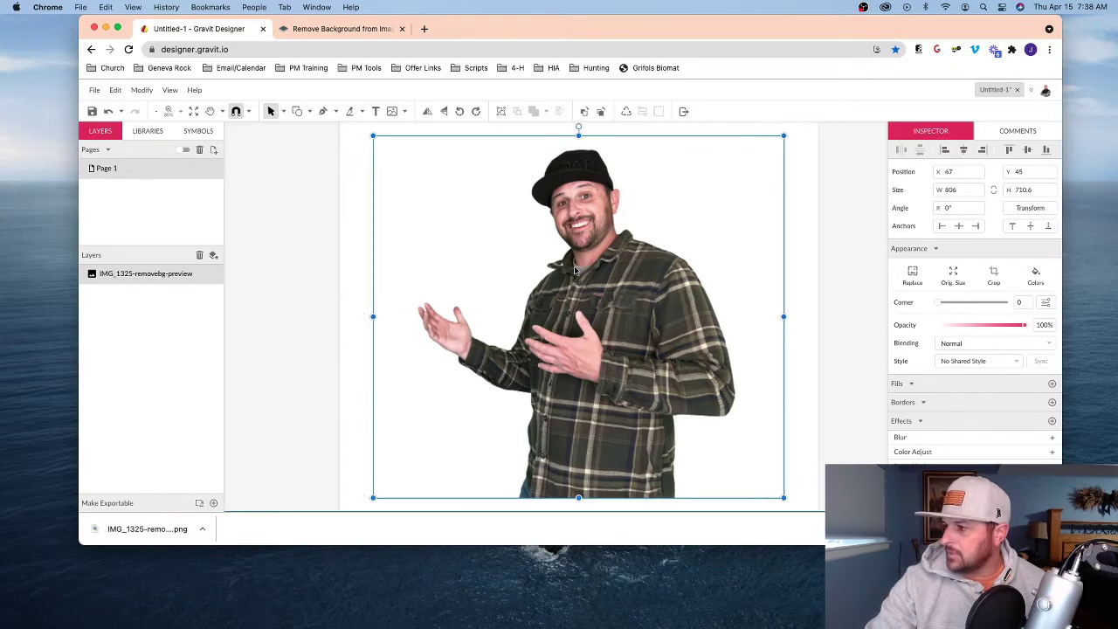
left_click(1028, 150)
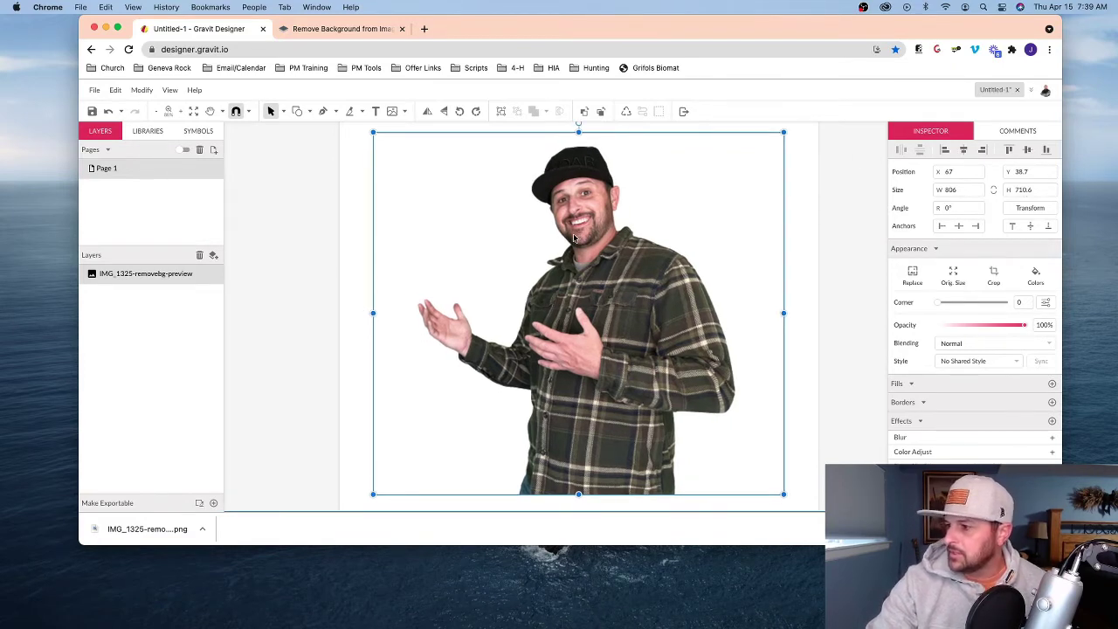
scroll(570, 239, "right", 1)
scroll(231, 276, "up", 1)
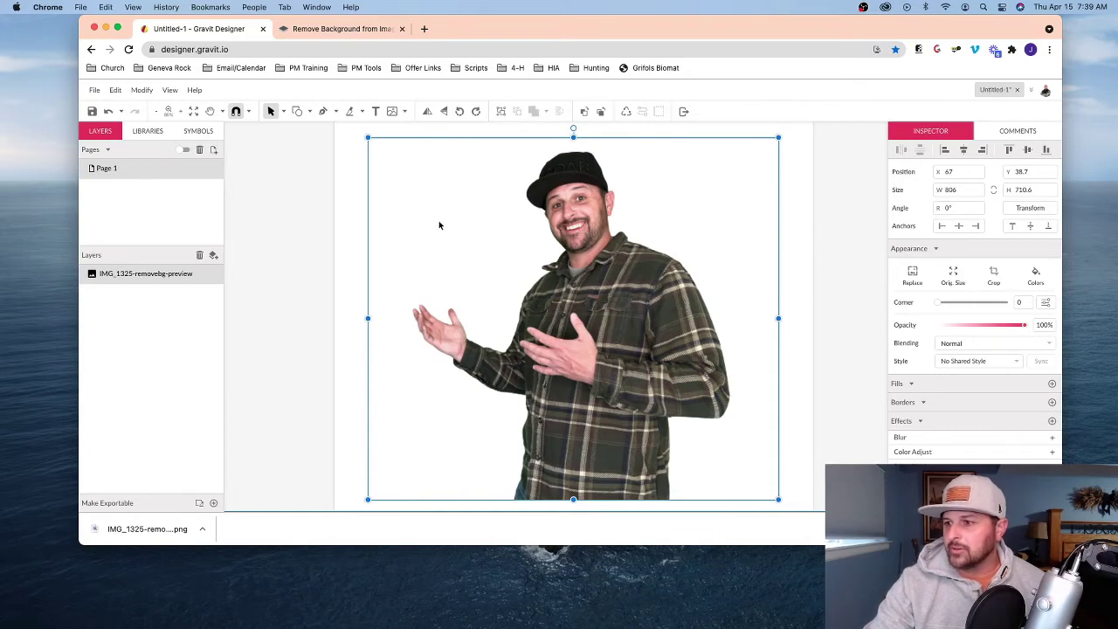
Step: Draw a 498 × 498 circle and move it over the person's head and torso
left_click(310, 112)
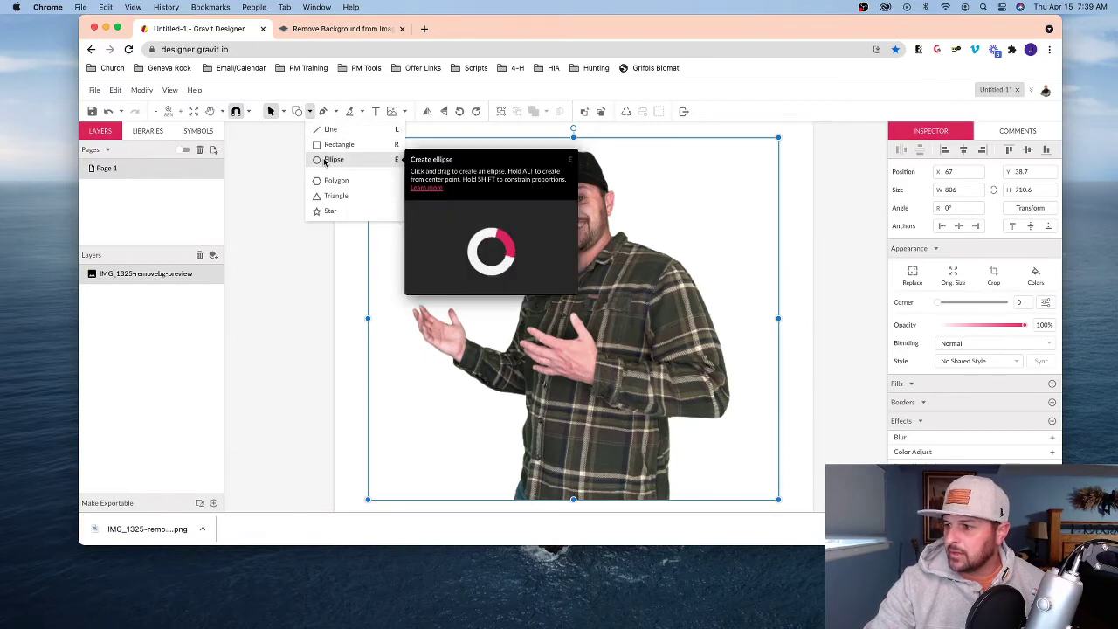
left_click(332, 159)
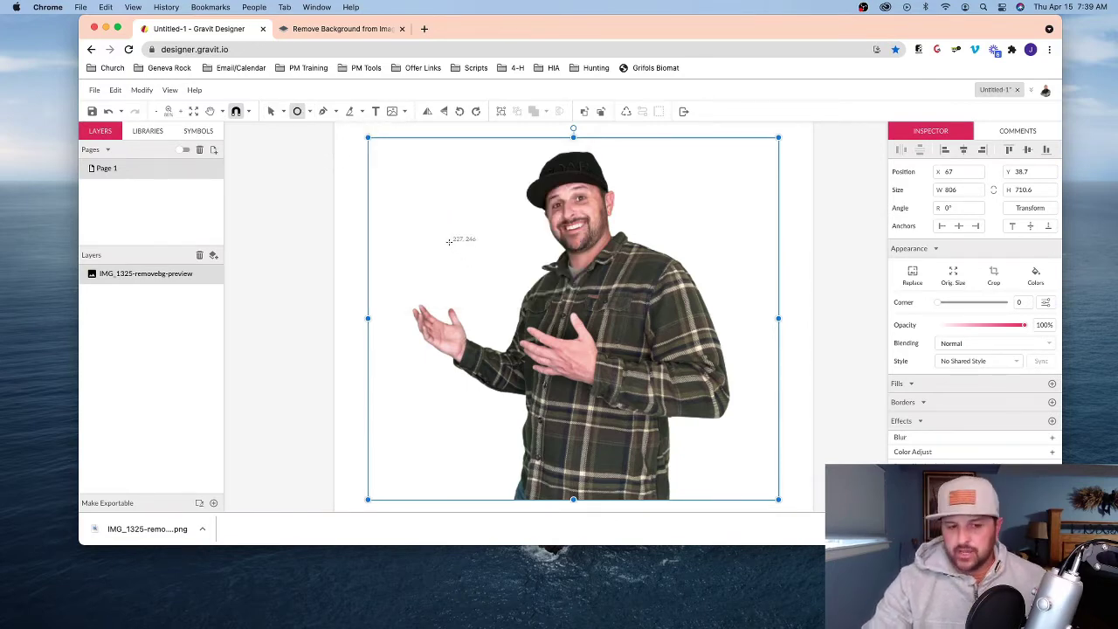
left_click(398, 206)
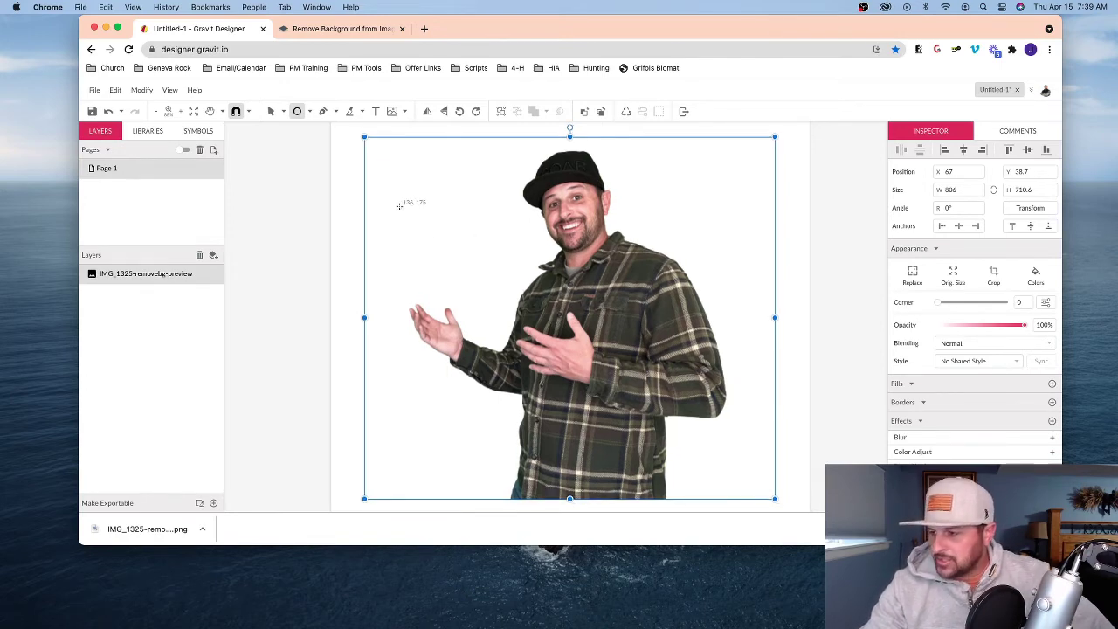
left_click_drag(398, 205, 666, 429)
key("shift")
left_click_drag(544, 362, 582, 351)
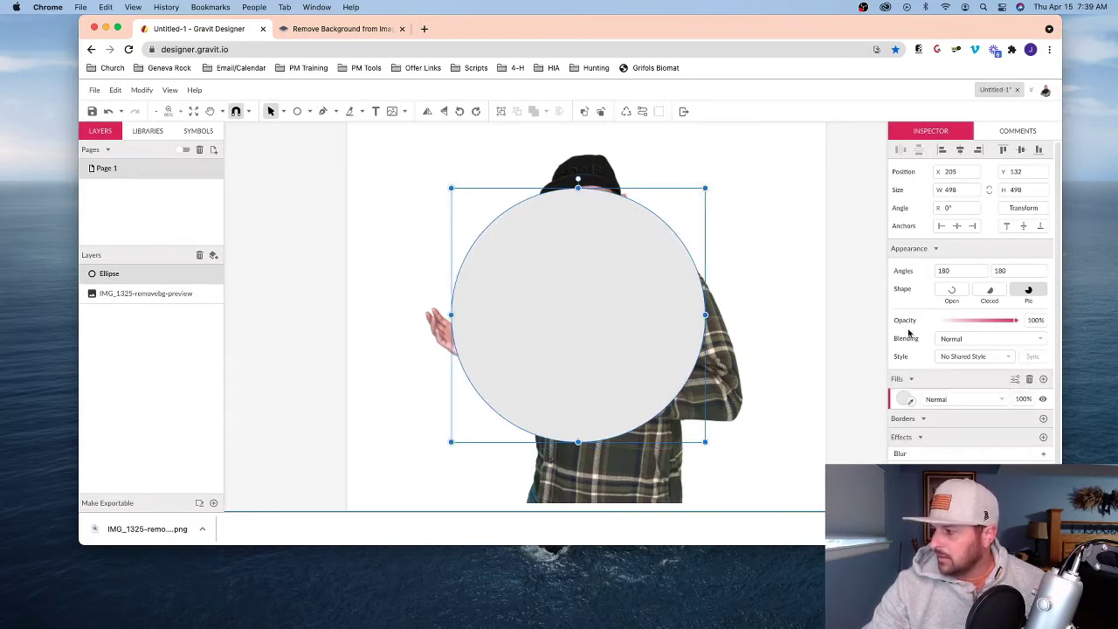
Step: Lower the circle's opacity, align it at X 210, Y 124 over the person, then restore 100% opacity
left_click_drag(1011, 320, 980, 322)
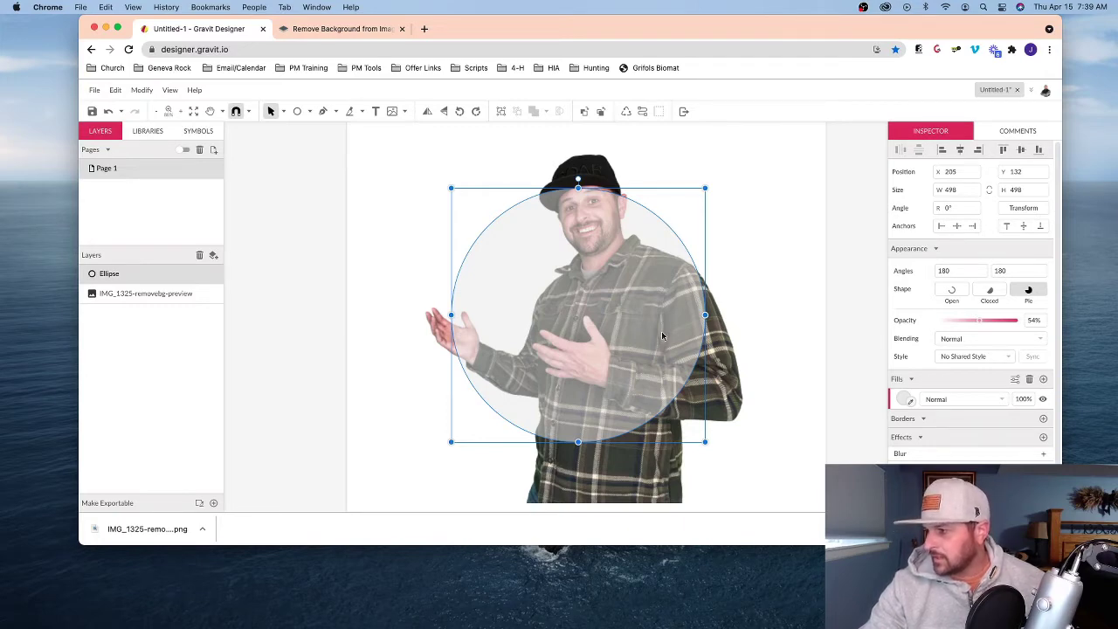
left_click_drag(655, 334, 647, 328)
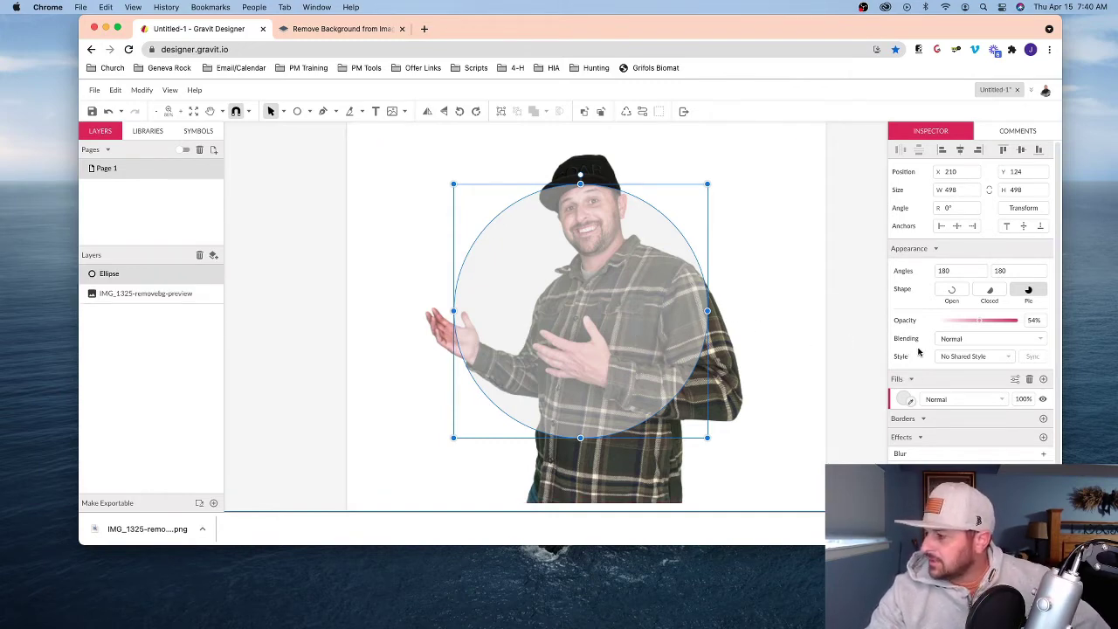
left_click_drag(979, 324, 1027, 321)
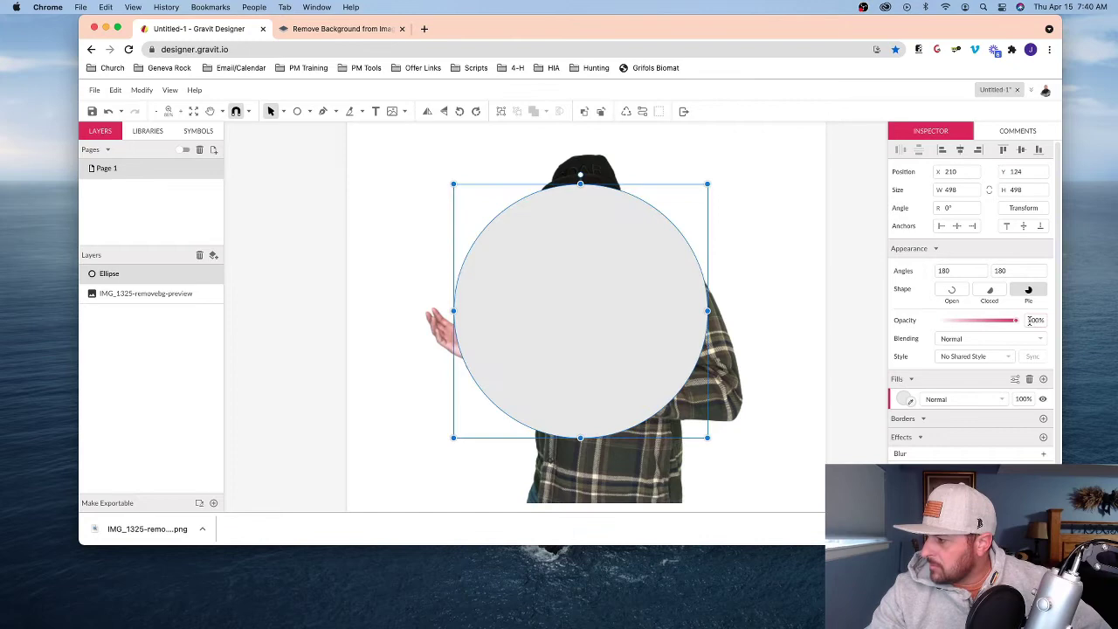
Step: Change the circle's fill type to a linear gradient
left_click(905, 400)
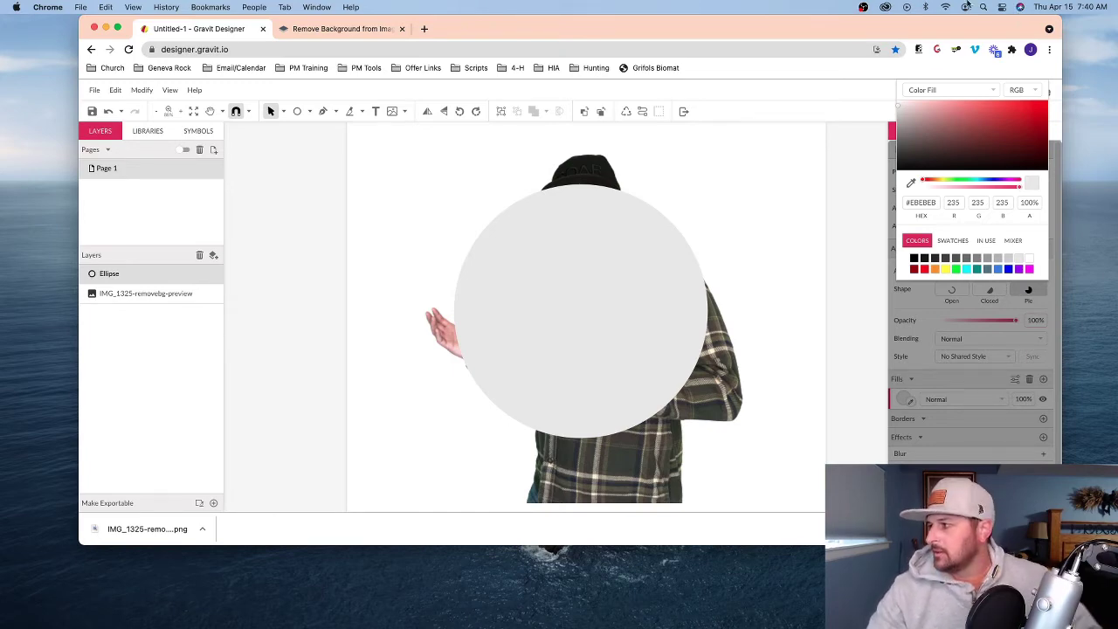
left_click(974, 91)
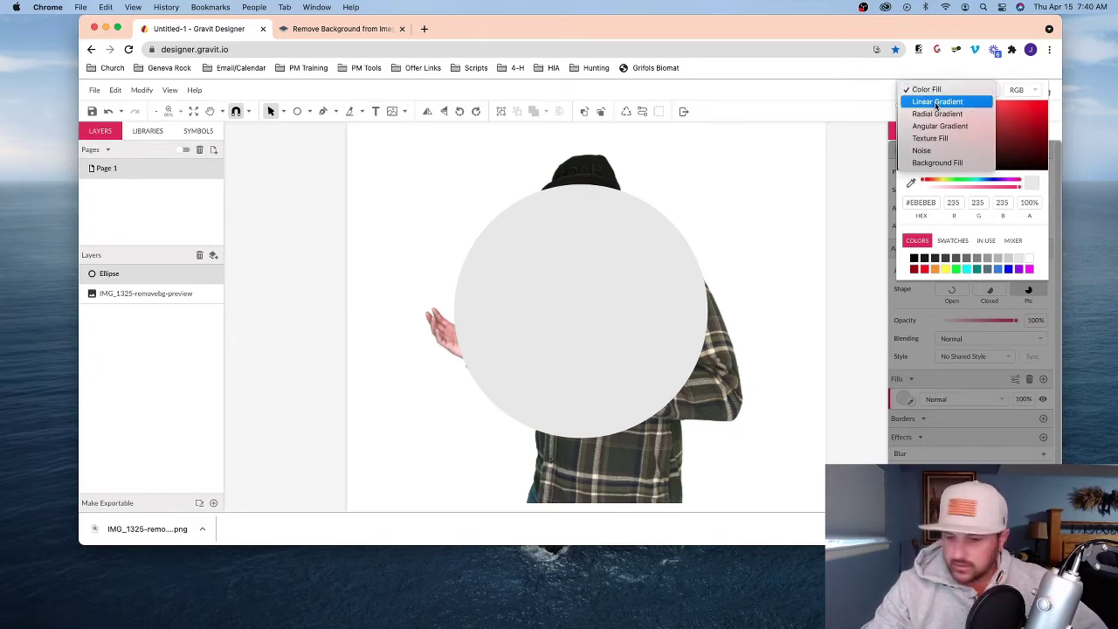
left_click(936, 102)
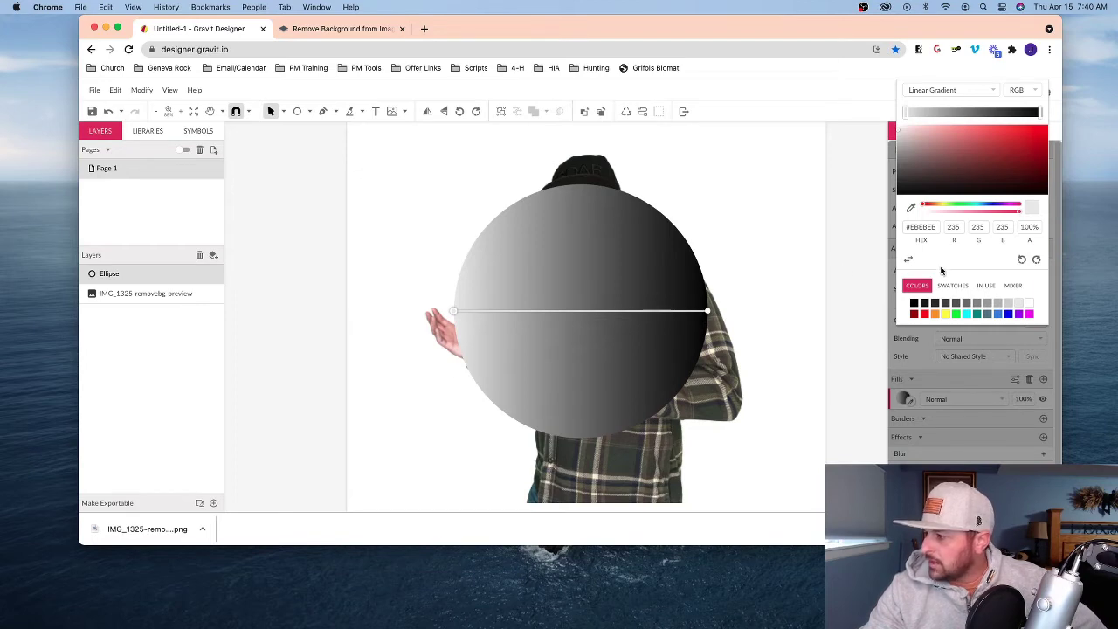
Step: Set the gradient from light sage grey #CDD7C4 on the left to black on the right
left_click(911, 207)
left_click(708, 400)
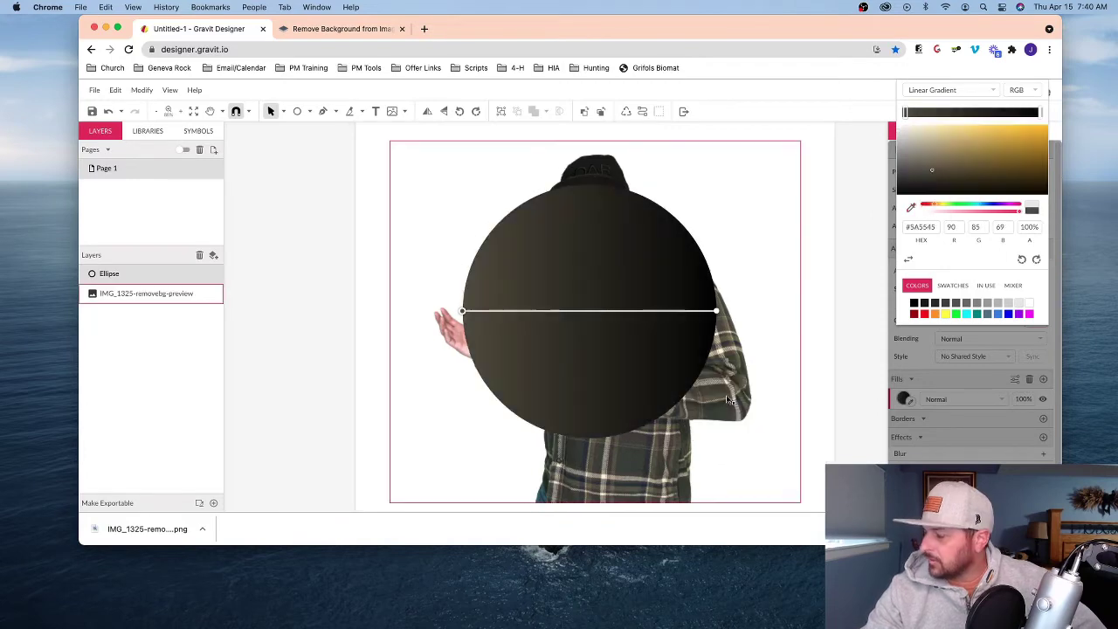
left_click(911, 207)
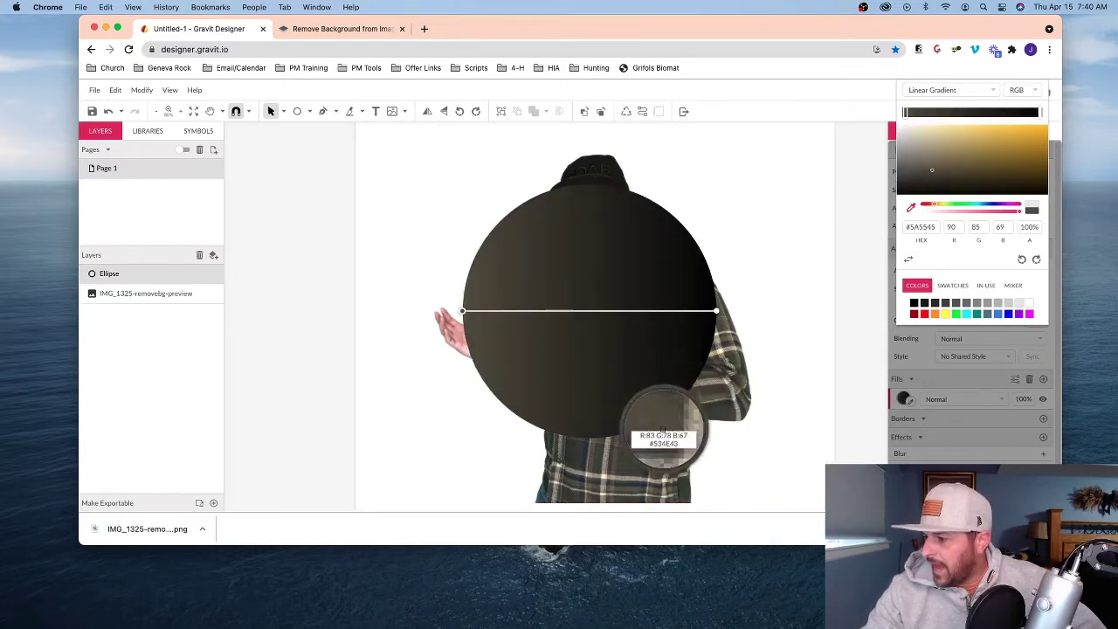
left_click(640, 453)
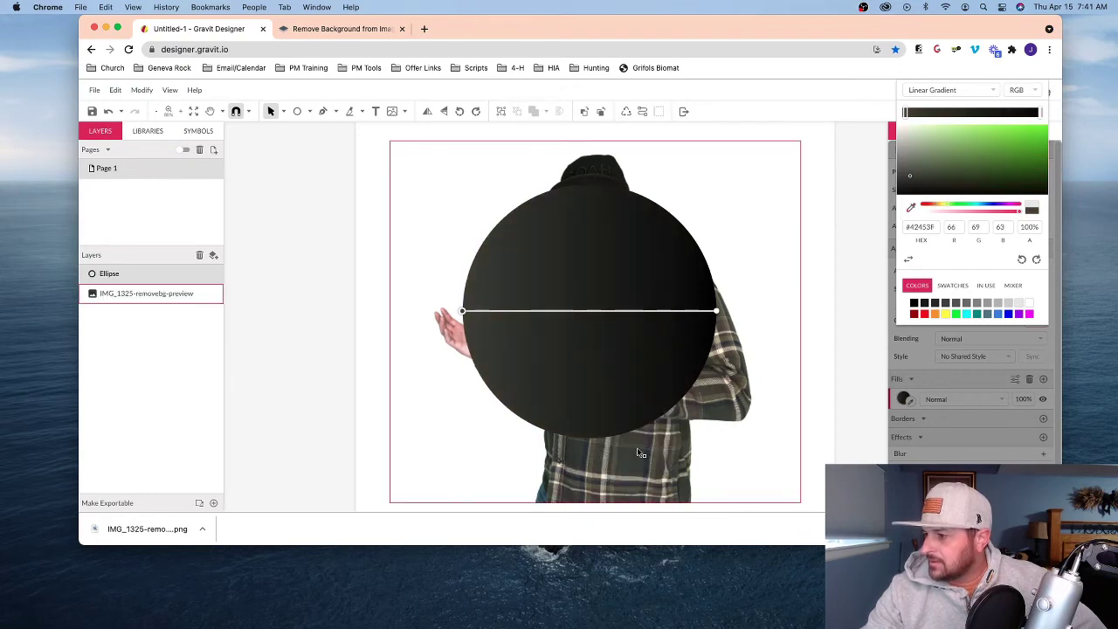
scroll(744, 330, "right", 4)
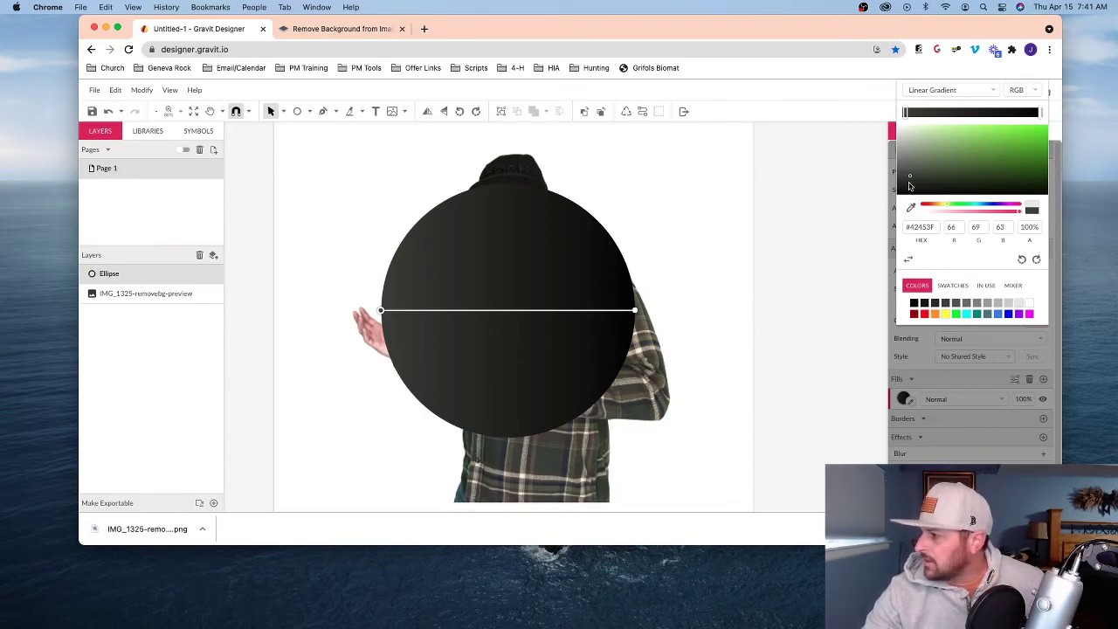
left_click_drag(910, 179, 910, 135)
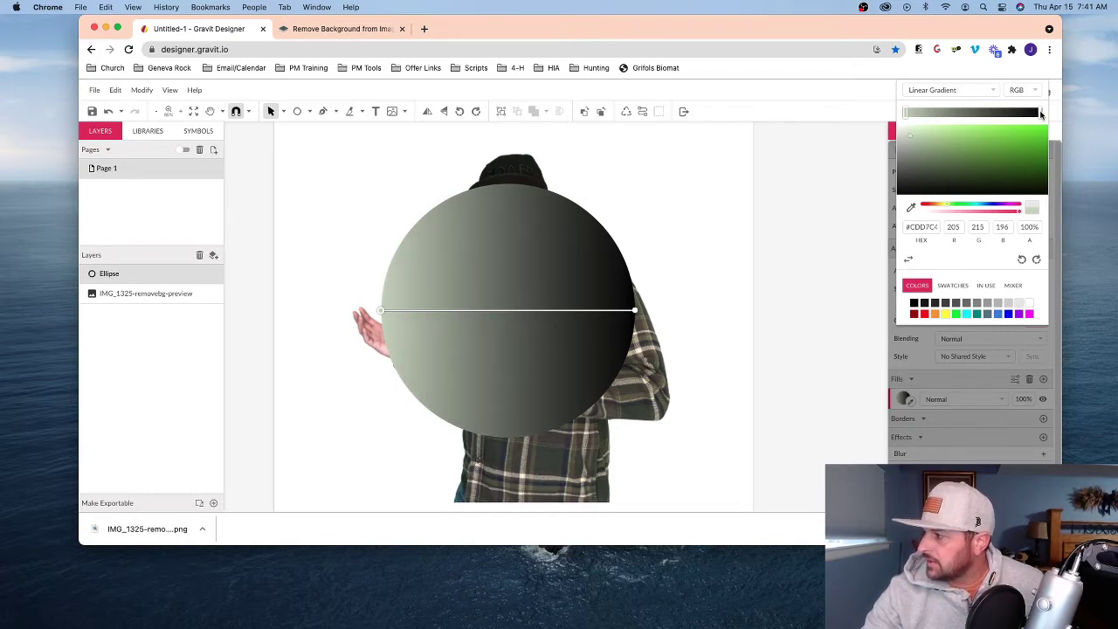
left_click(1040, 113)
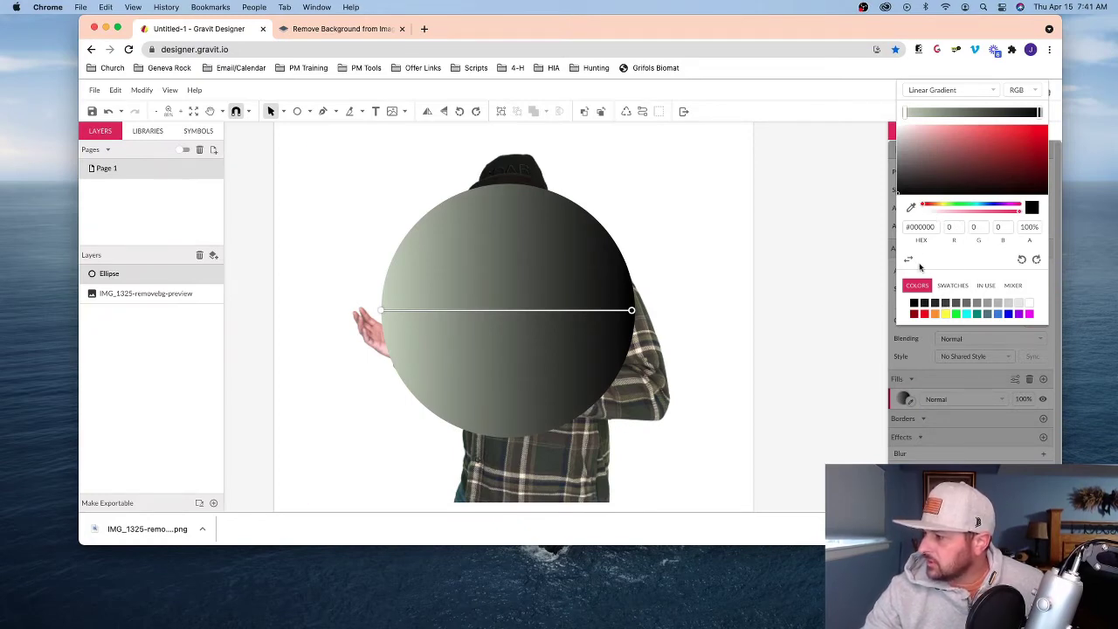
left_click(682, 200)
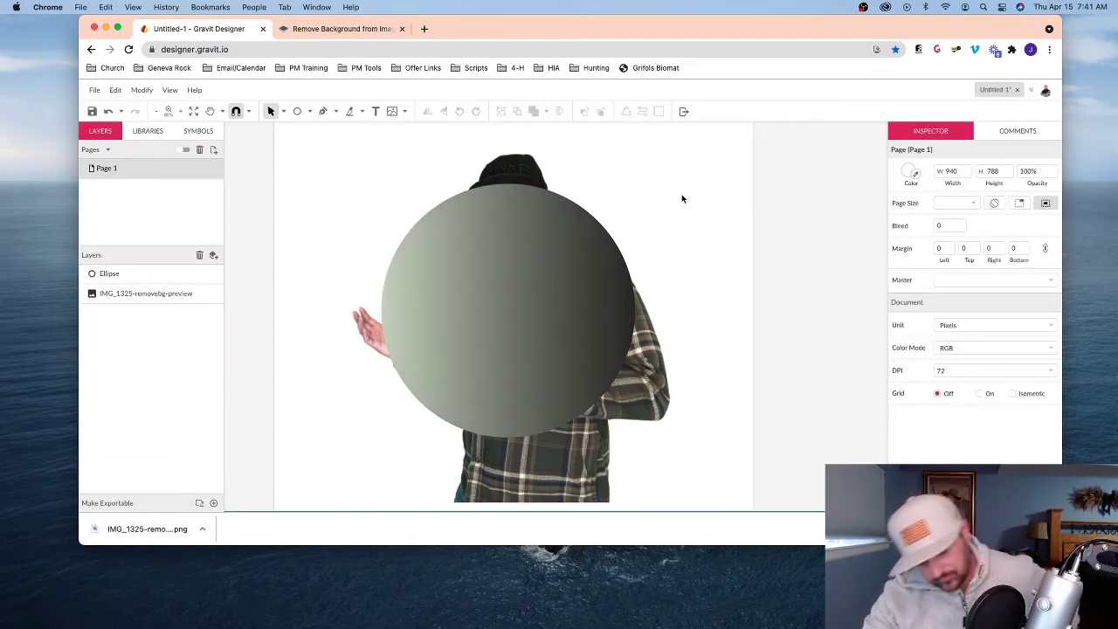
Step: Add a border of width 10 to the gradient circle
left_click(597, 335)
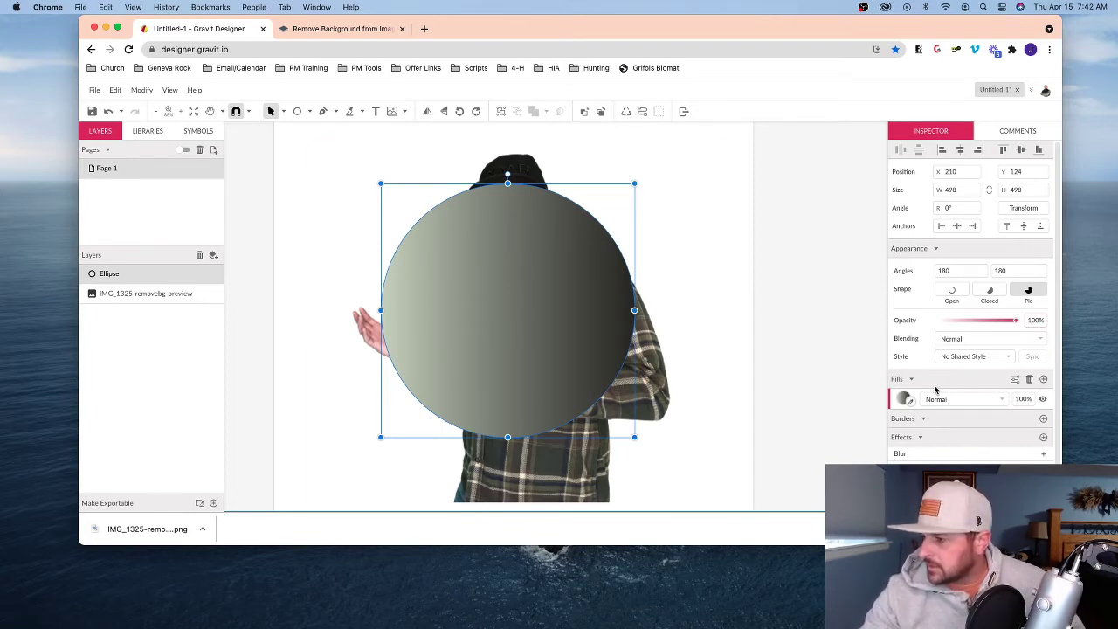
scroll(920, 422, "down", 1)
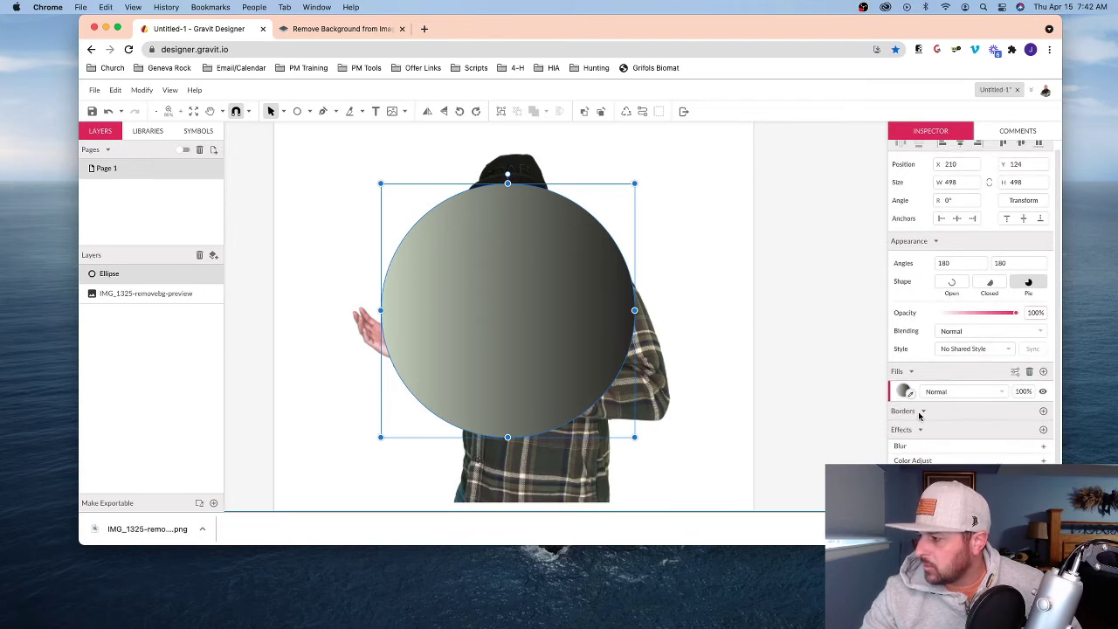
left_click(1044, 412)
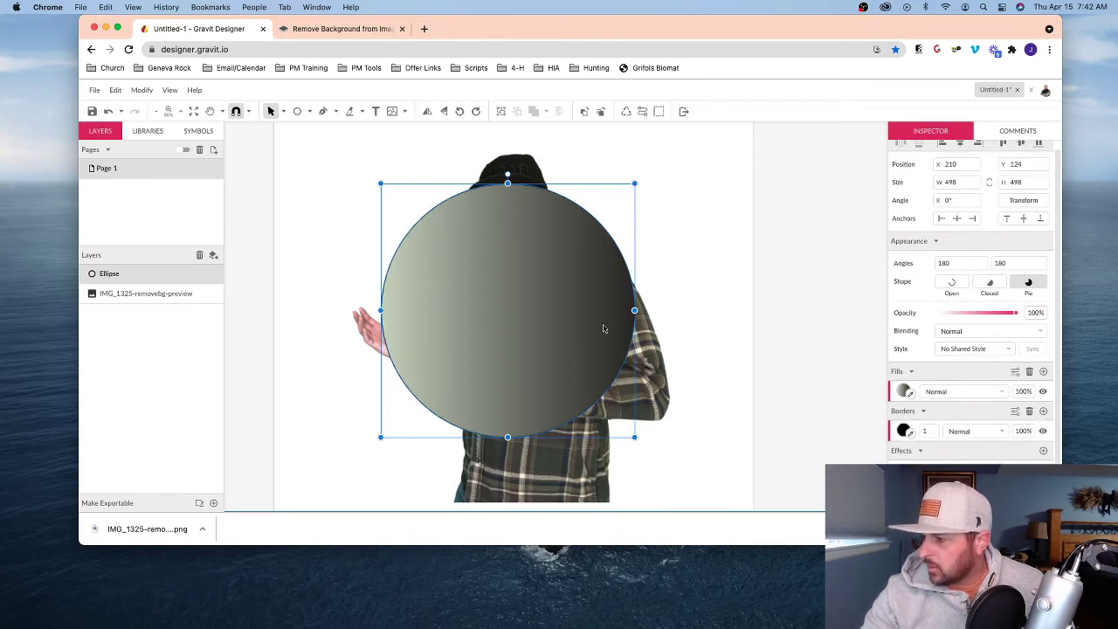
left_click(928, 430)
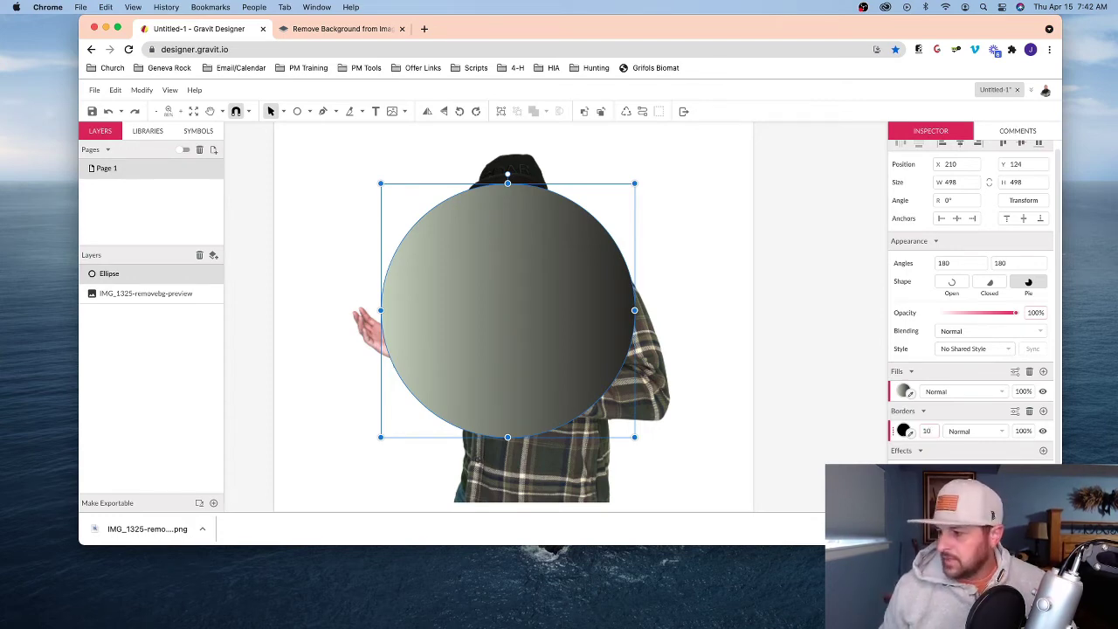
type("0")
key("Return")
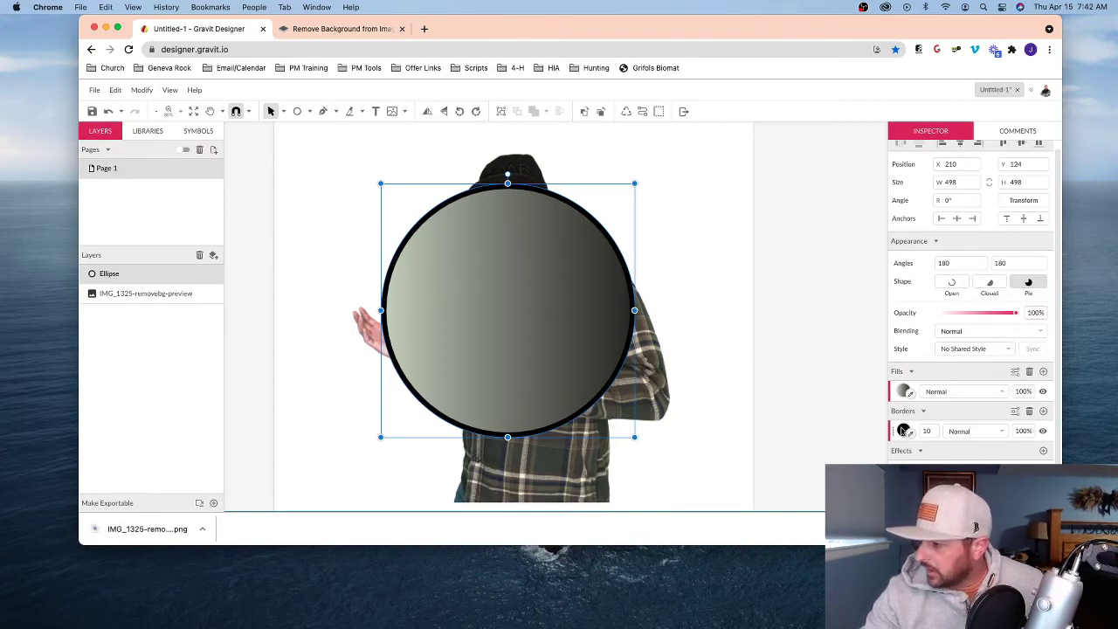
Step: Confirm the border colour is black and deselect the circle to view the result
left_click(904, 431)
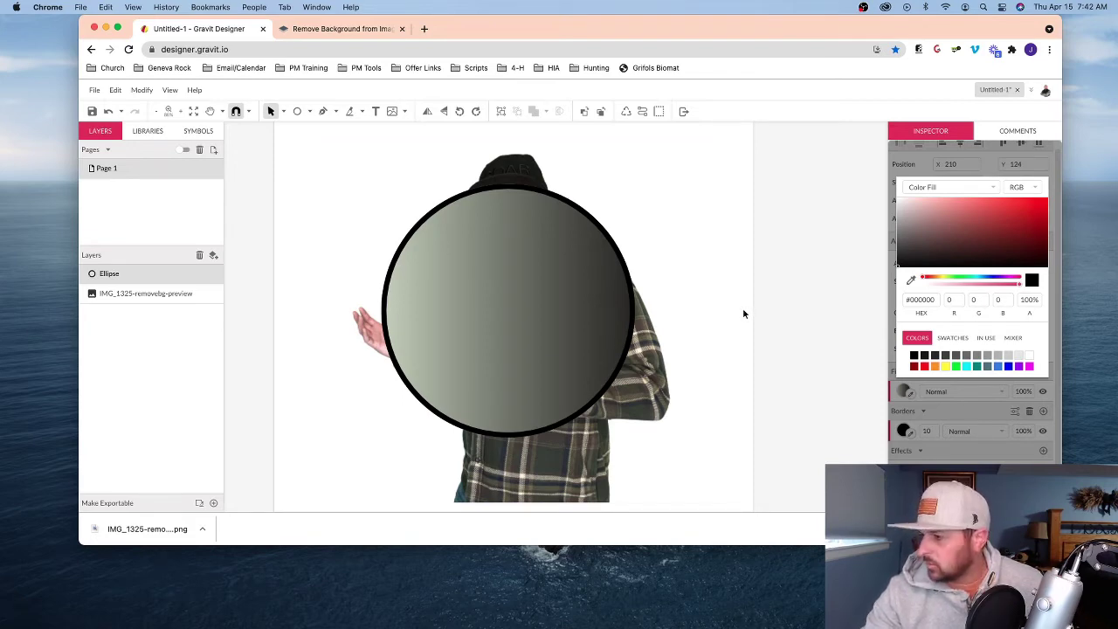
left_click(793, 310)
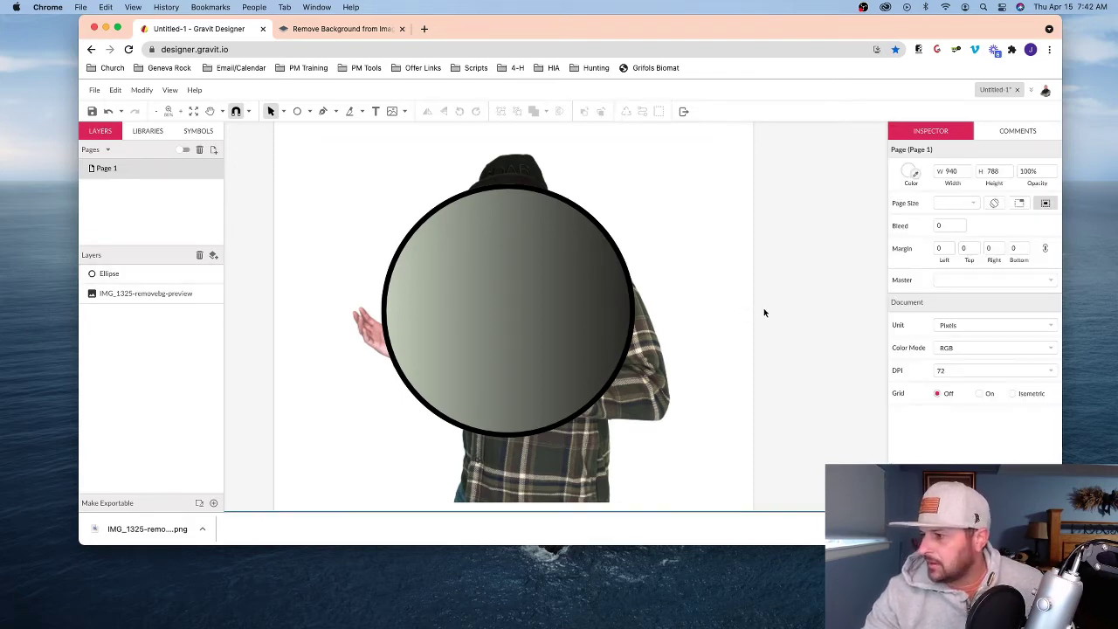
left_click(558, 299)
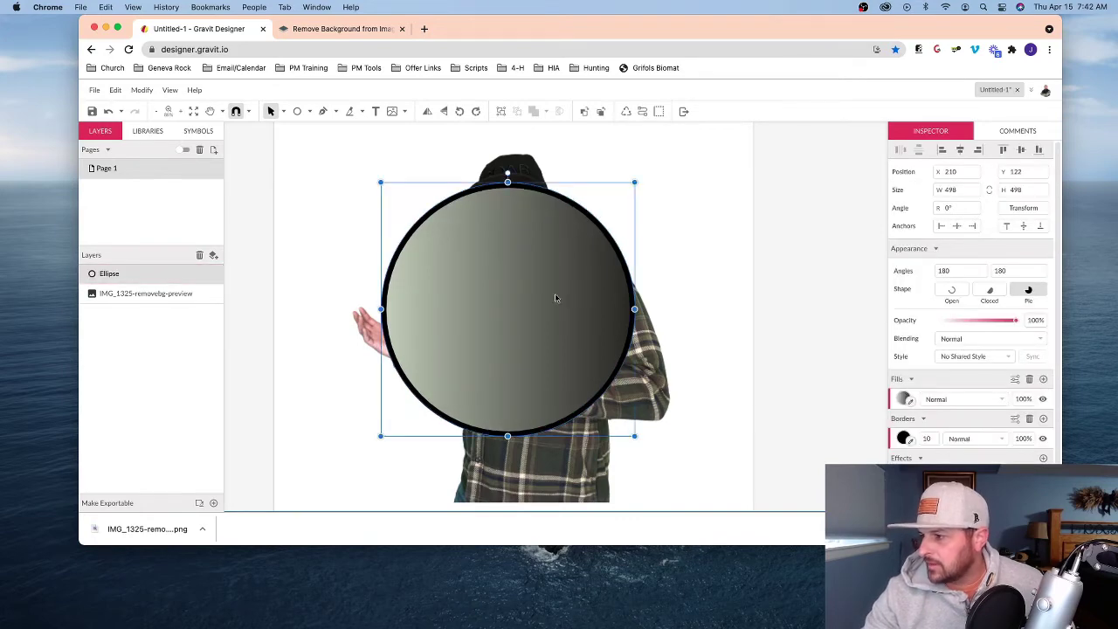
left_click(700, 282)
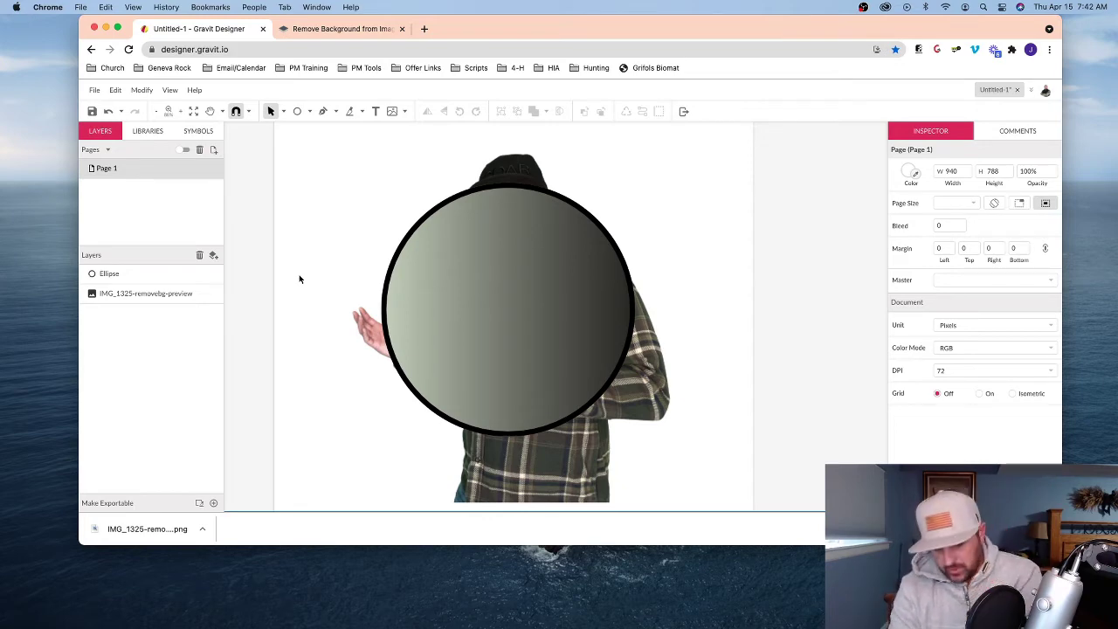
Step: Move the circle below the photo in Layers and mask the photo with the circle
left_click_drag(137, 273, 135, 313)
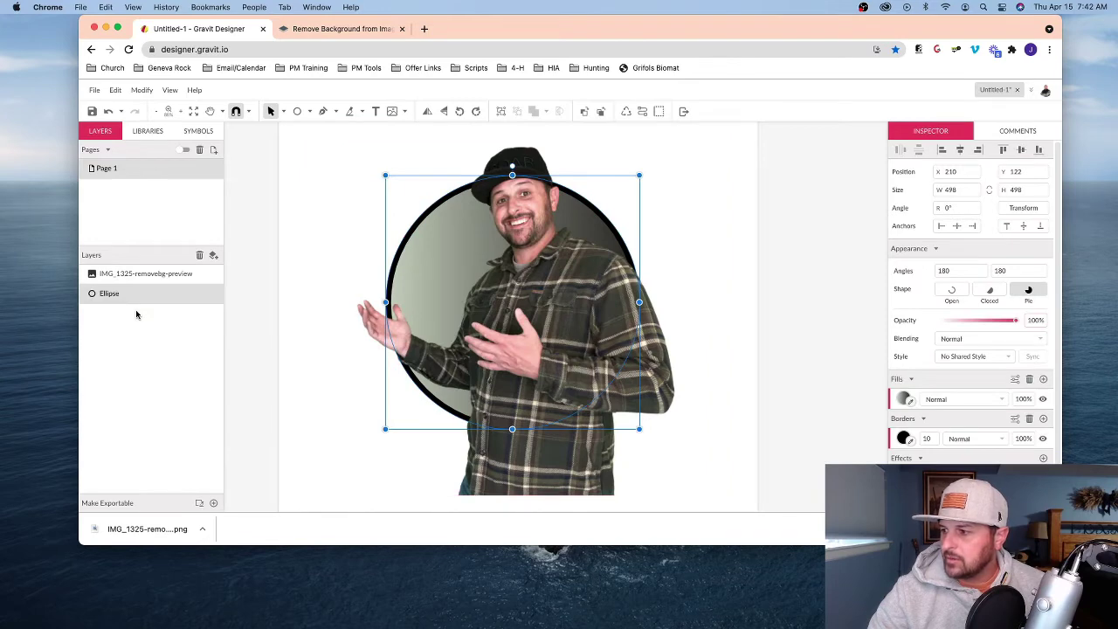
left_click(125, 280)
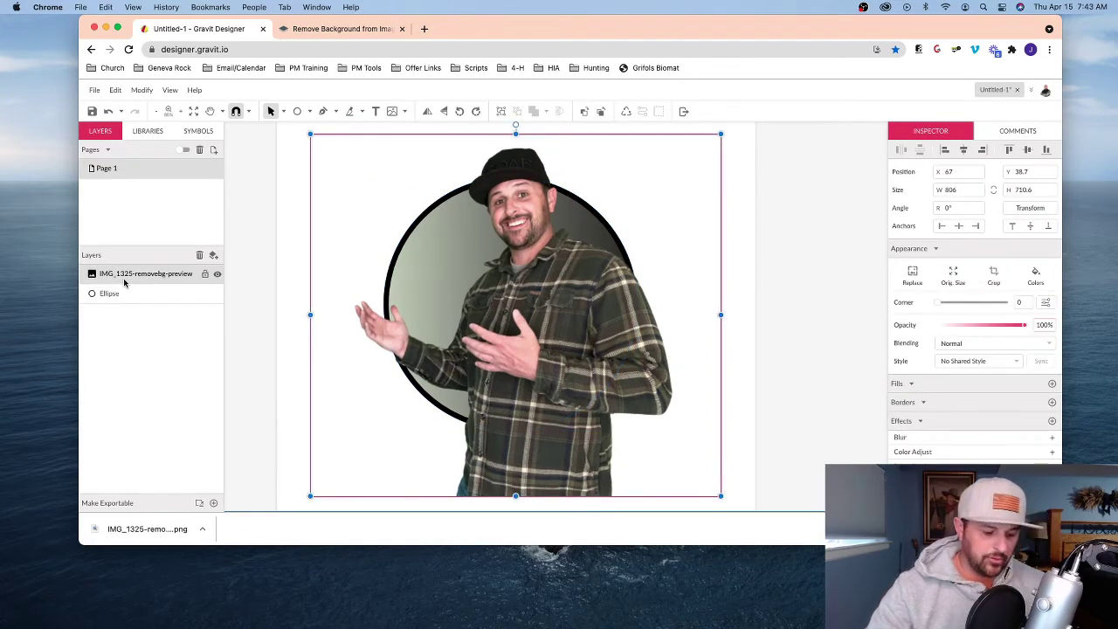
left_click(125, 294, "shift")
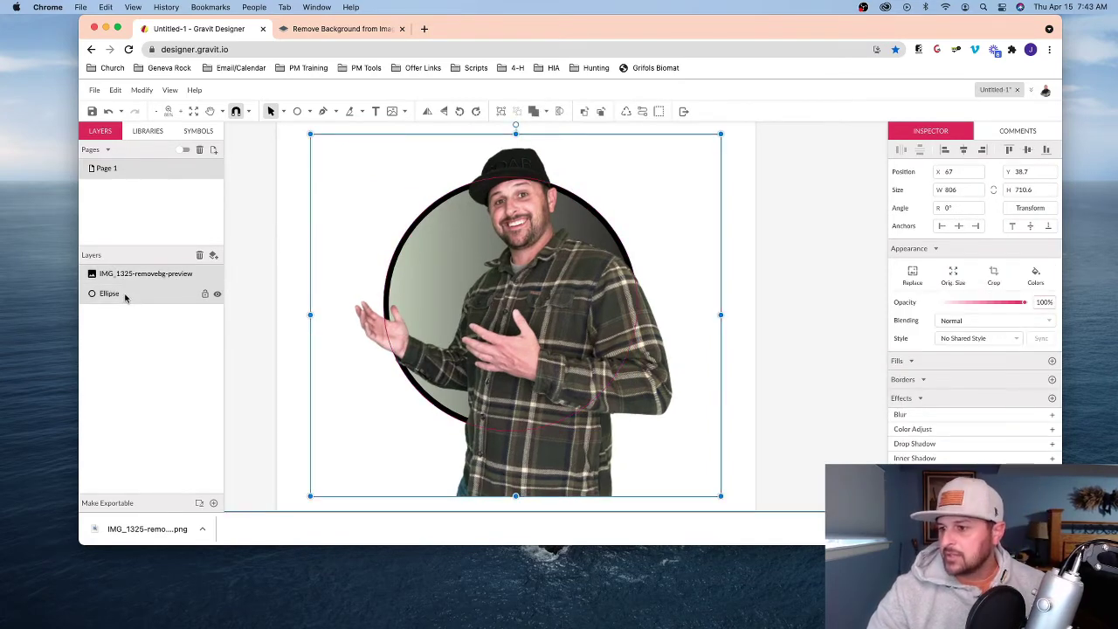
left_click(560, 112)
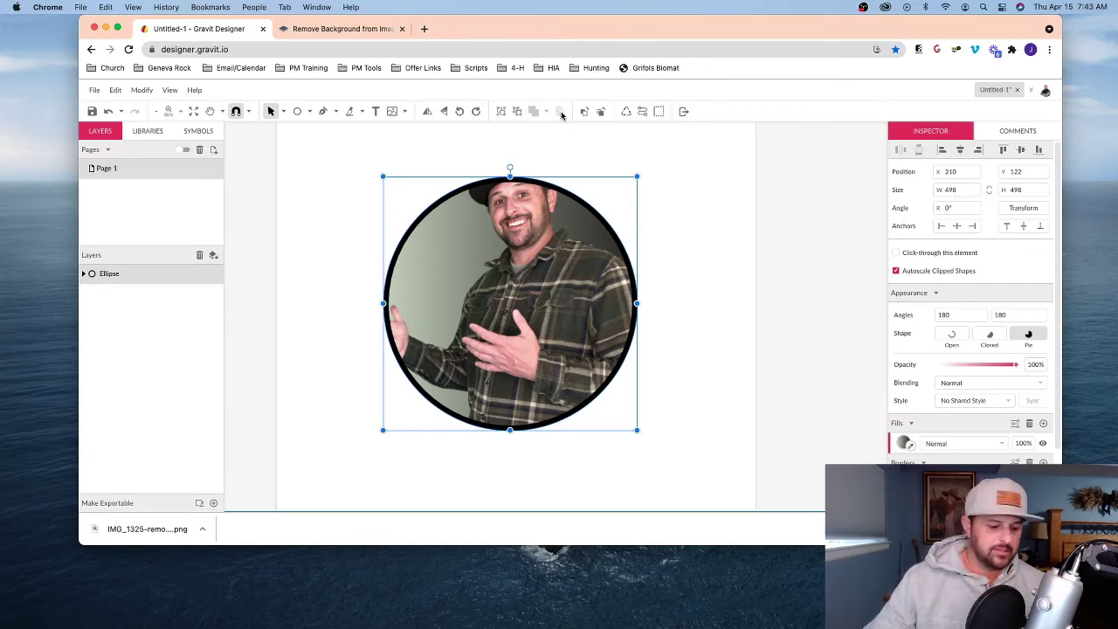
Step: Duplicate the clipped photo from the Ellipse group with Edit > Duplicate and move the copy above the group
left_click(84, 275)
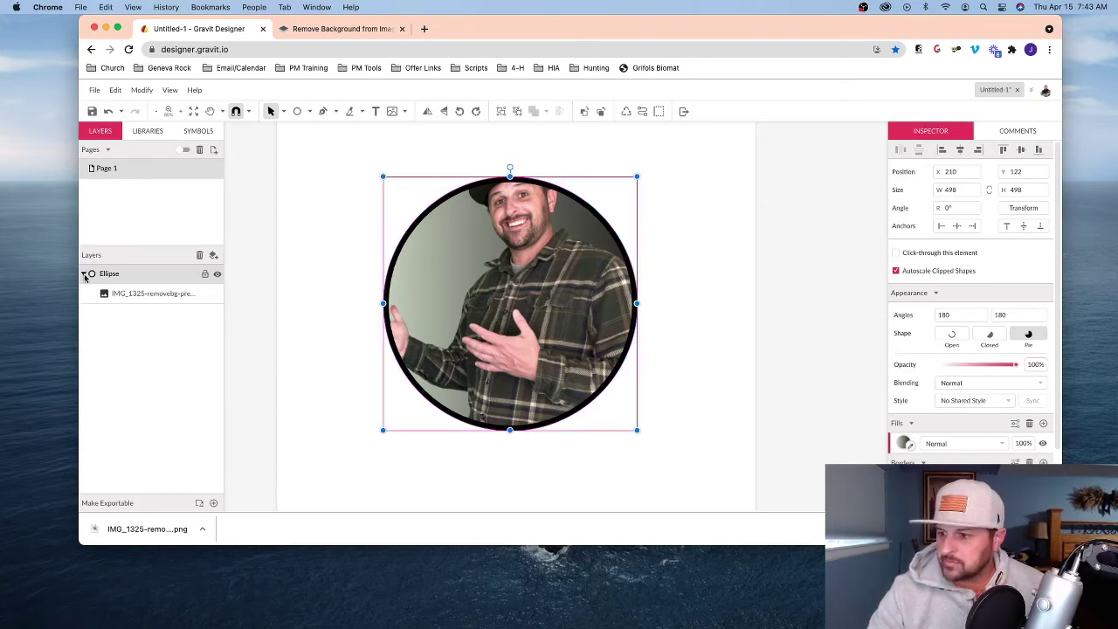
left_click(150, 294)
right_click(149, 298)
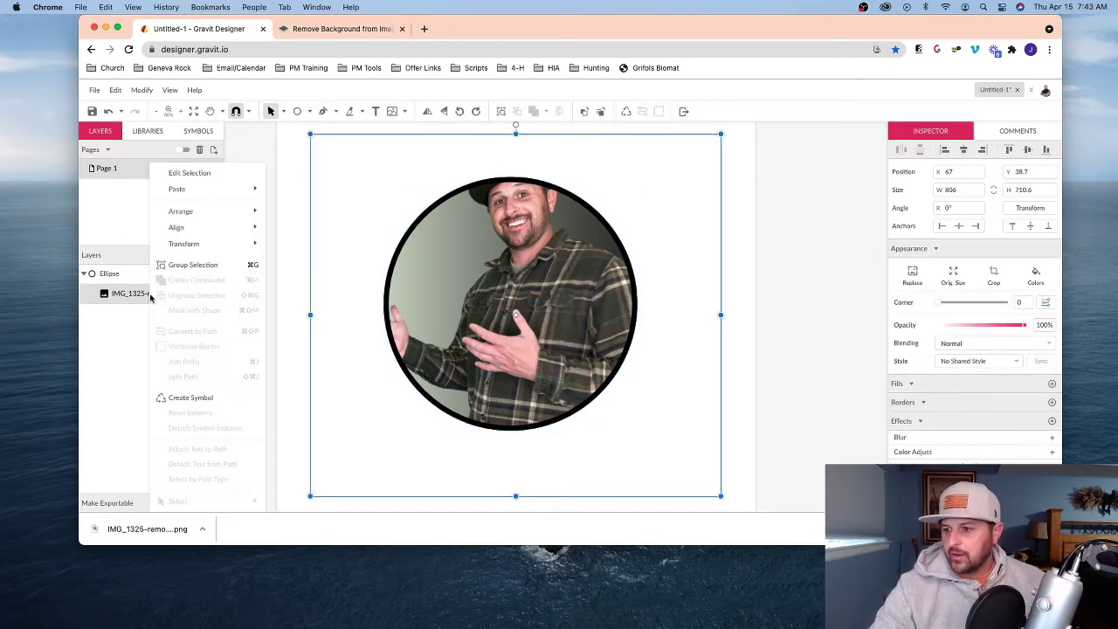
key("Escape")
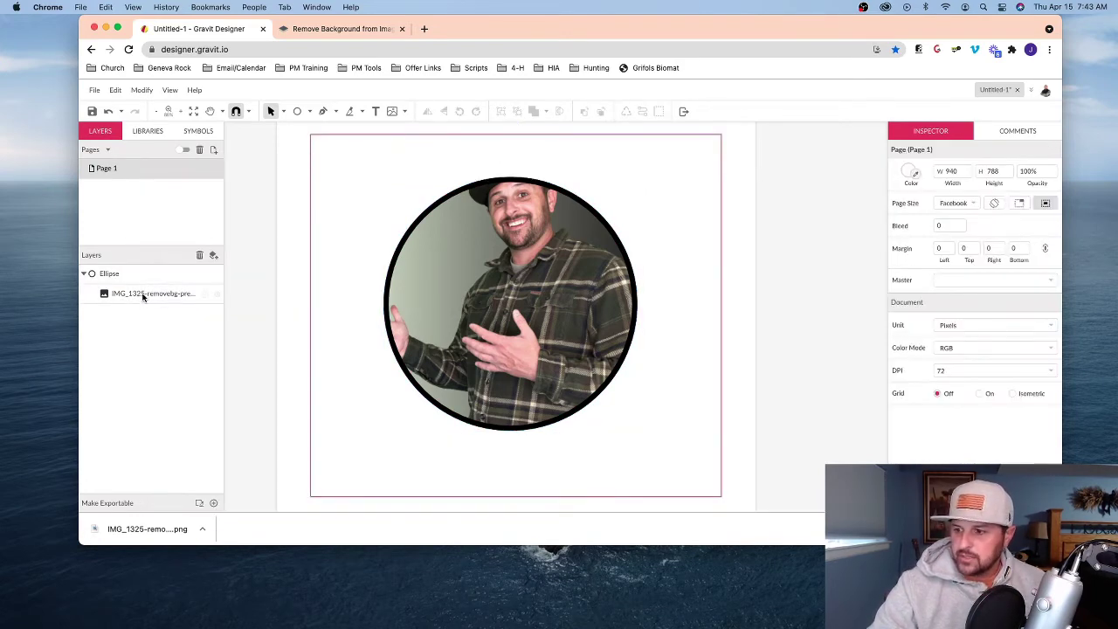
left_click(142, 295)
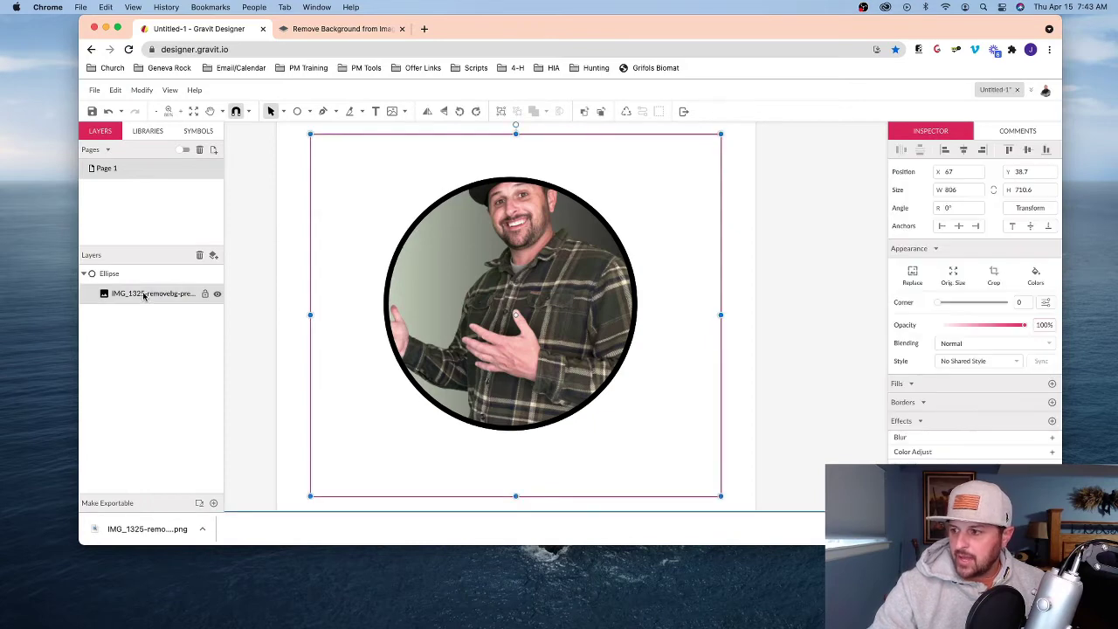
left_click(115, 90)
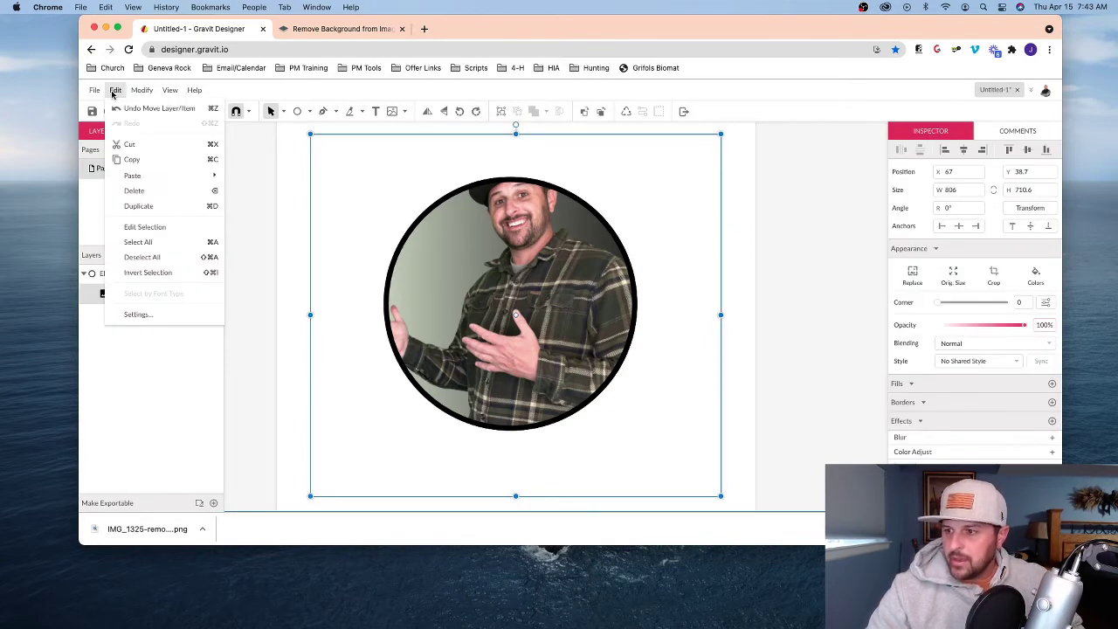
left_click(131, 206)
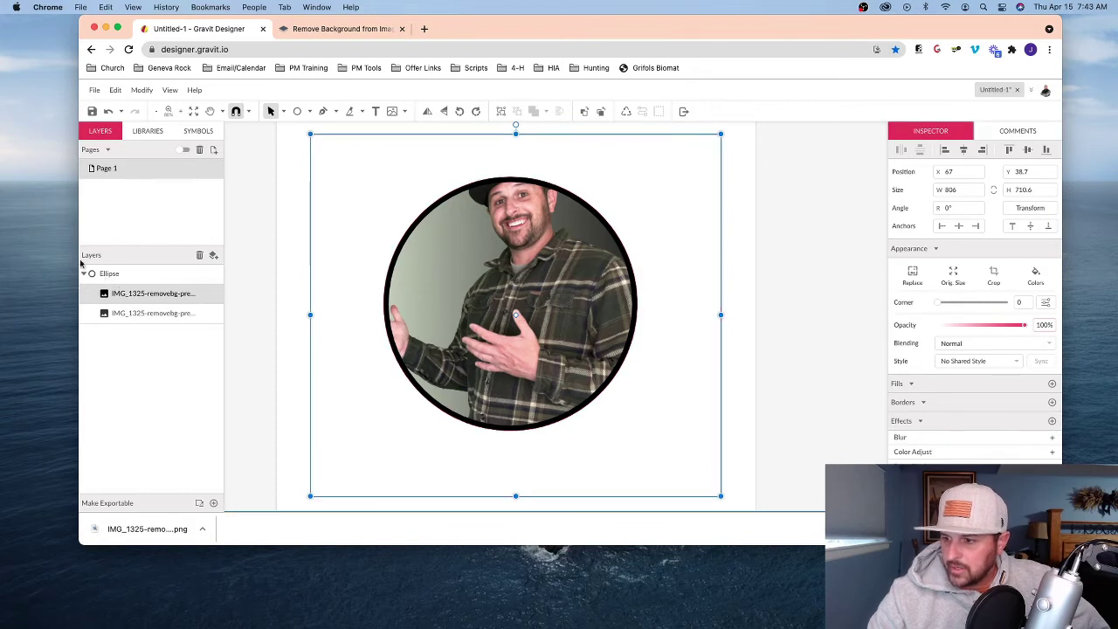
left_click(159, 312)
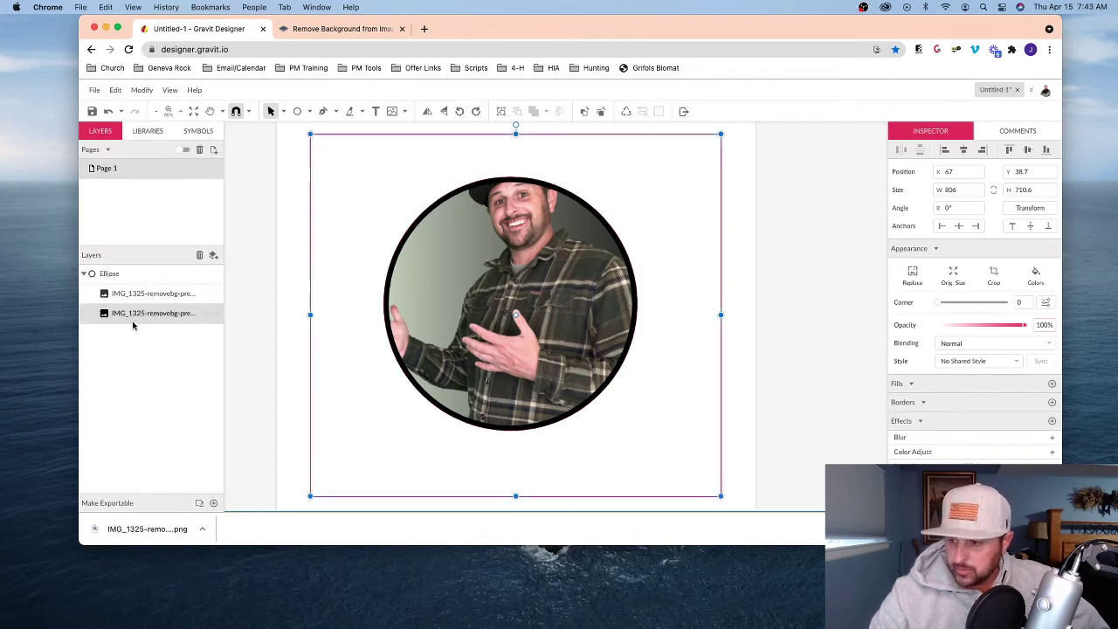
left_click_drag(132, 320, 136, 273)
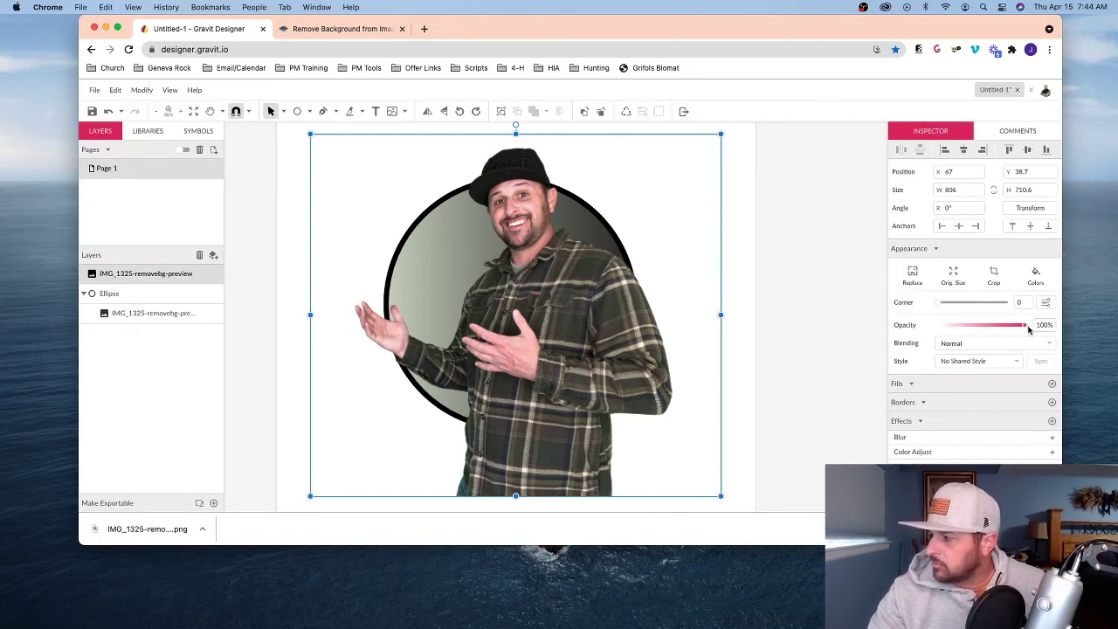
Step: Lower the top photo copy's opacity to 37% in the Inspector
left_click_drag(1027, 325, 968, 326)
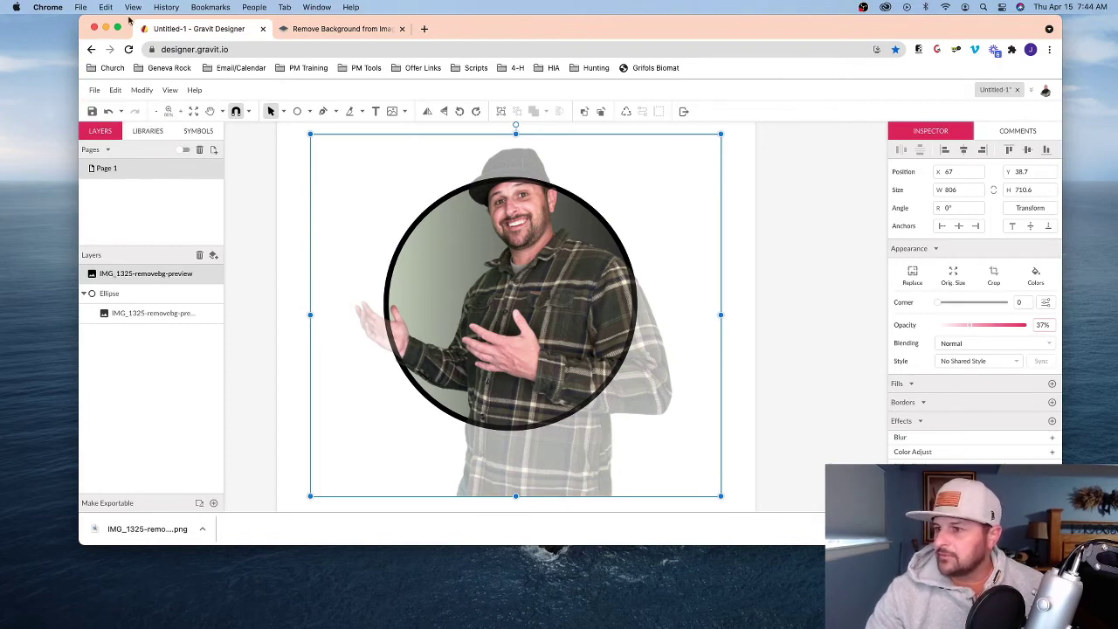
Step: Make the browser full screen and zoom in on where the circle's border crosses the hat
left_click(117, 28)
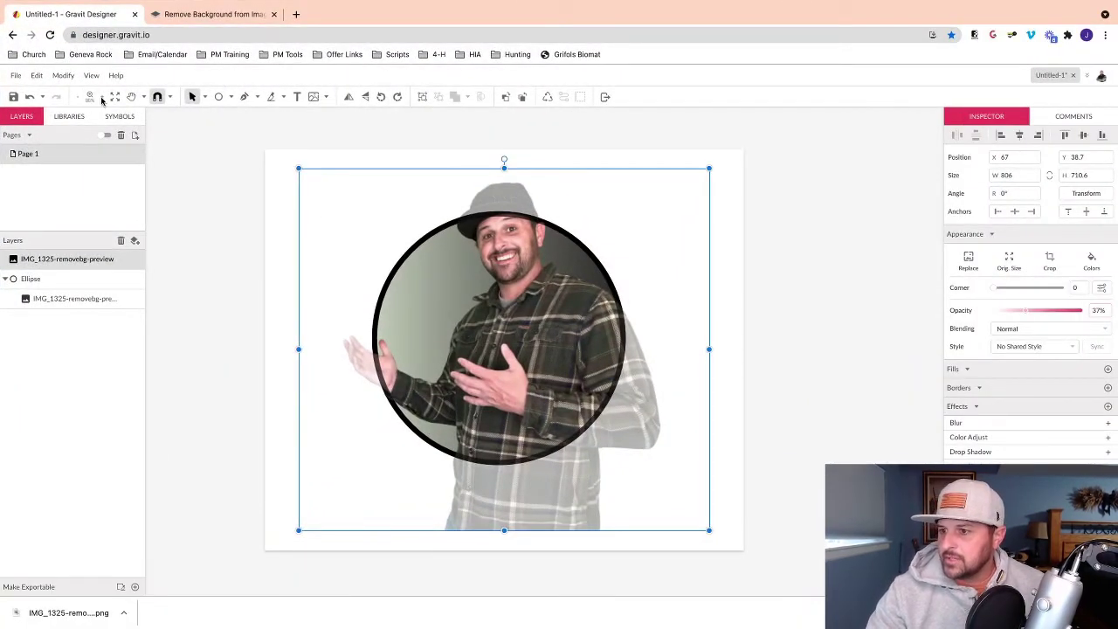
key("super+equal")
key("super+equal")
key("super+equal")
key("super+equal")
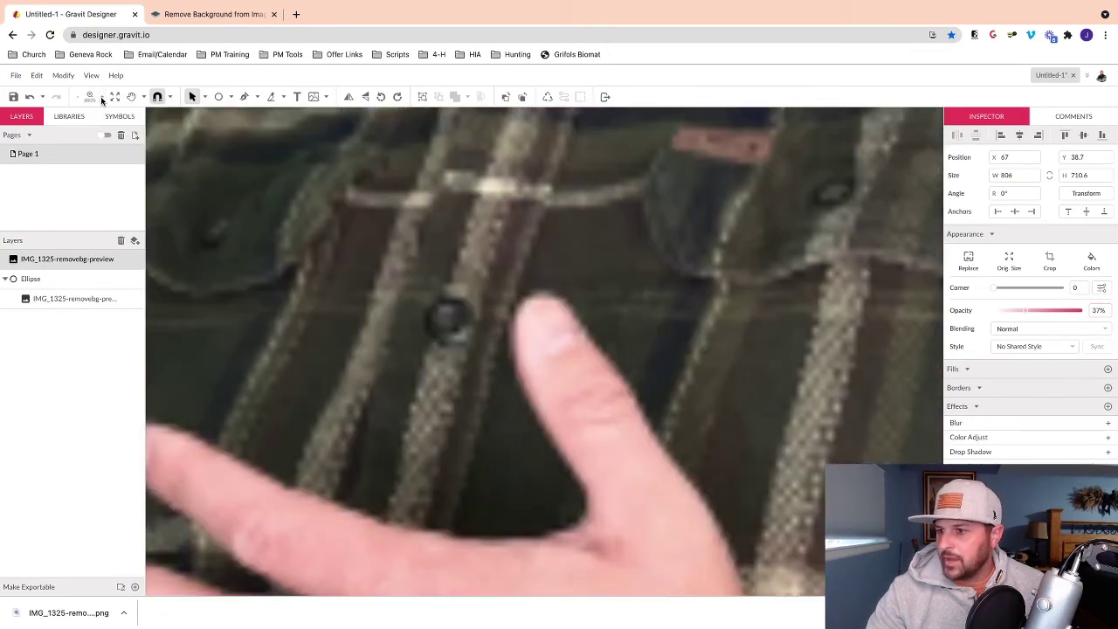
key("super+equal")
scroll(371, 193, "up", 5)
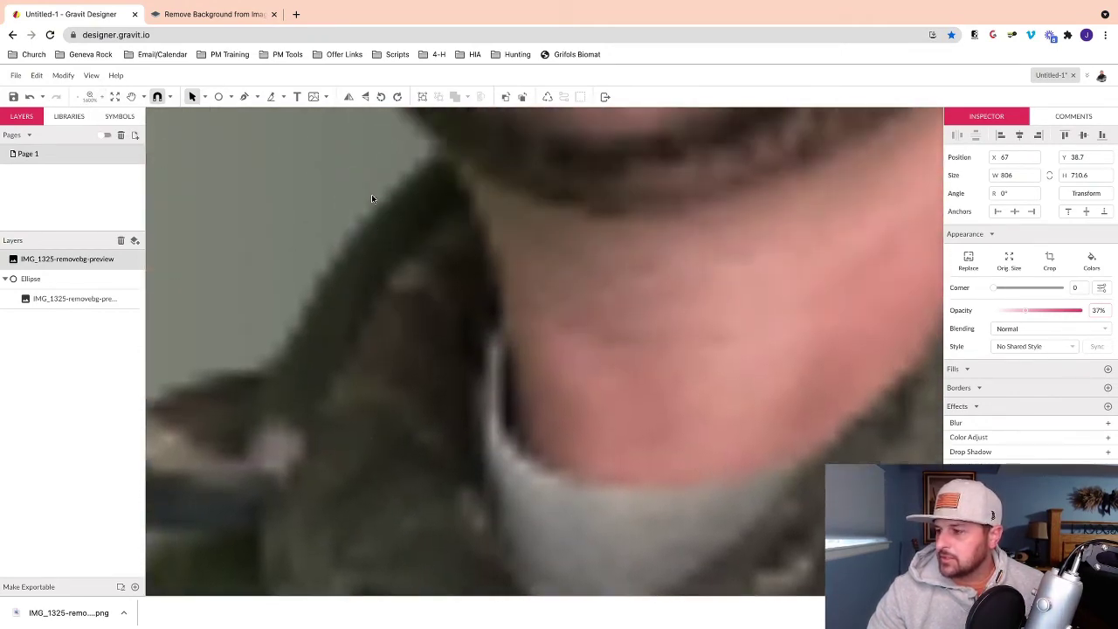
scroll(372, 198, "up", 15)
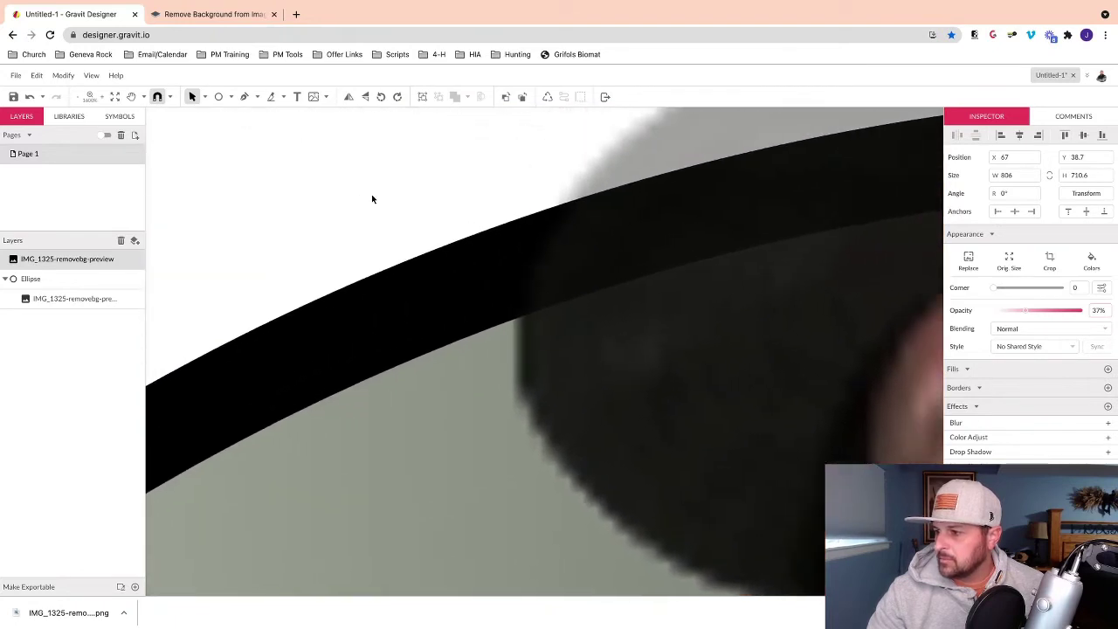
scroll(372, 199, "up", 3)
scroll(371, 199, "down", 4)
scroll(371, 199, "up", 6)
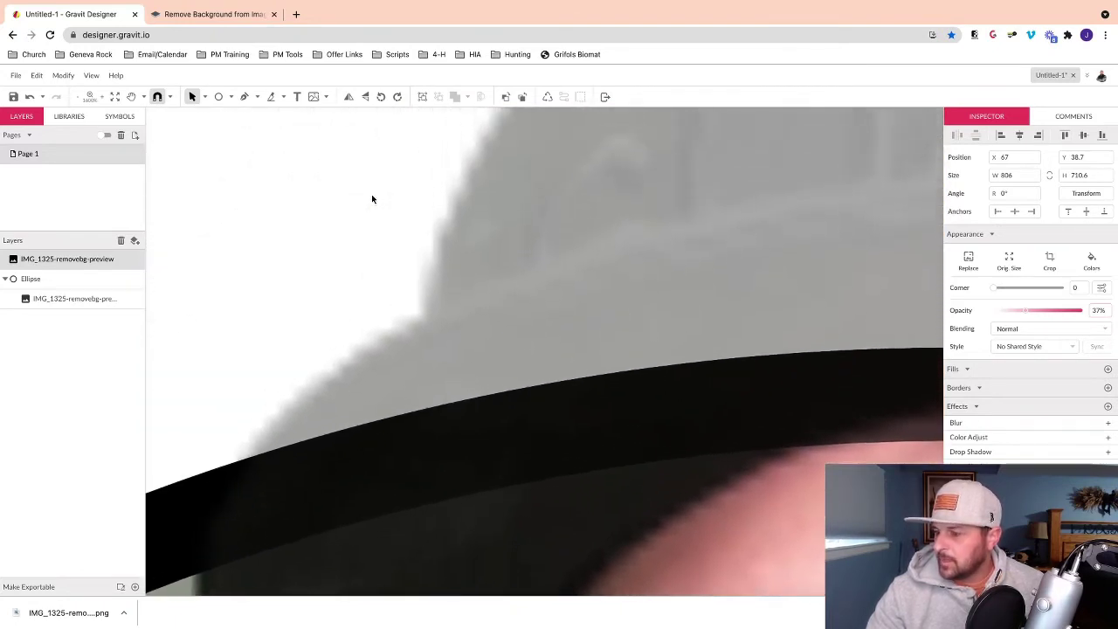
scroll(371, 199, "down", 3)
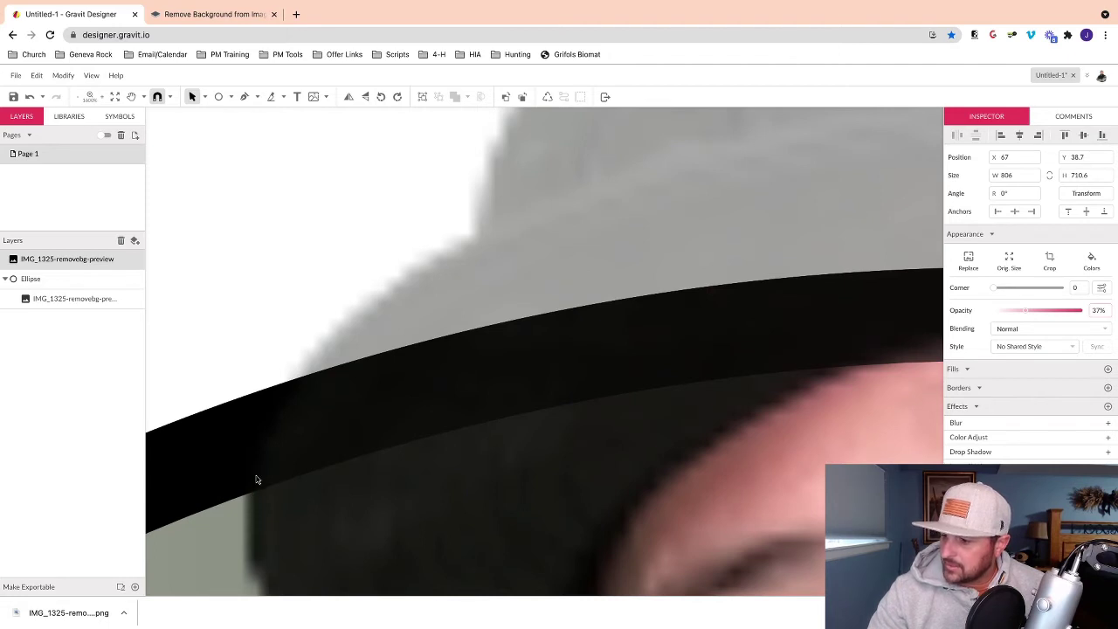
Step: With the Pen tool, start a path at the border and trace the hat's left edge upward
left_click(257, 97)
left_click(276, 116)
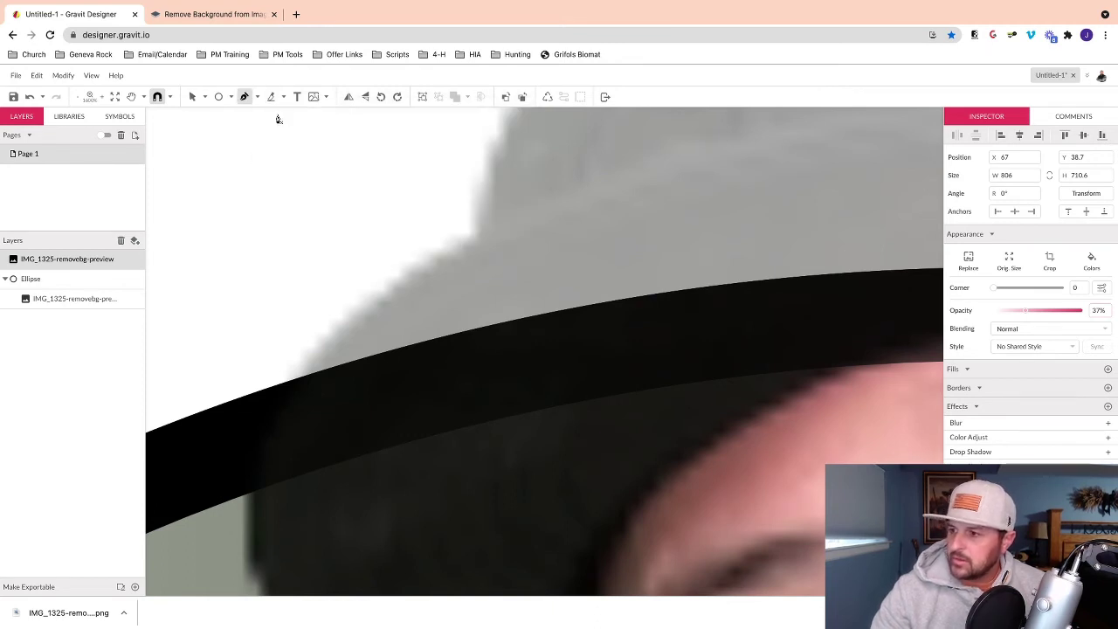
scroll(247, 184, "up", 1)
scroll(262, 185, "down", 2)
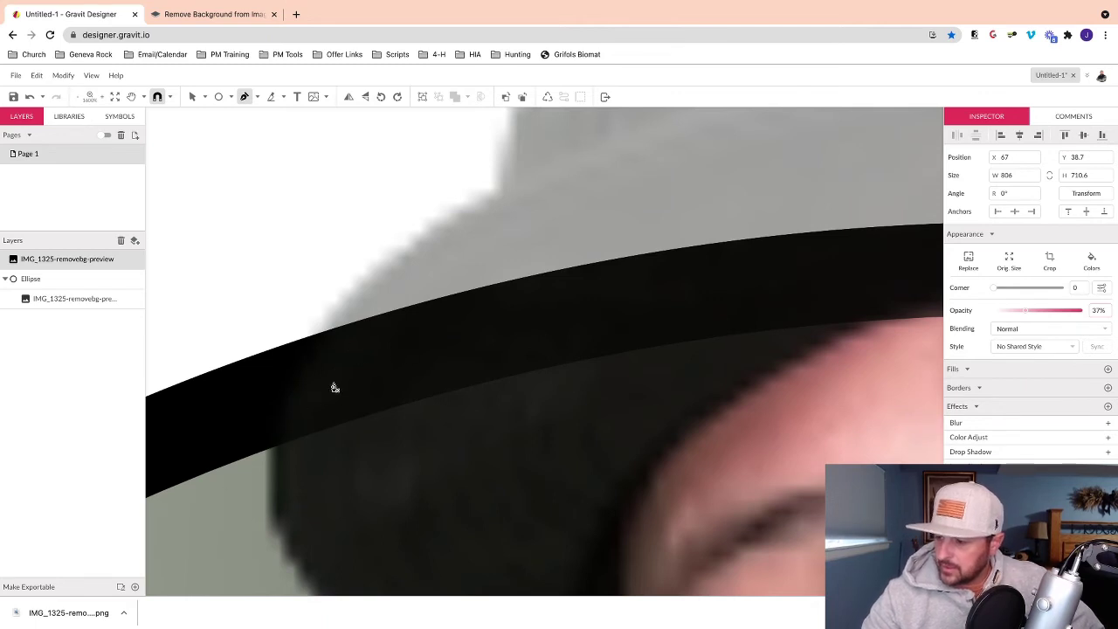
left_click(266, 483)
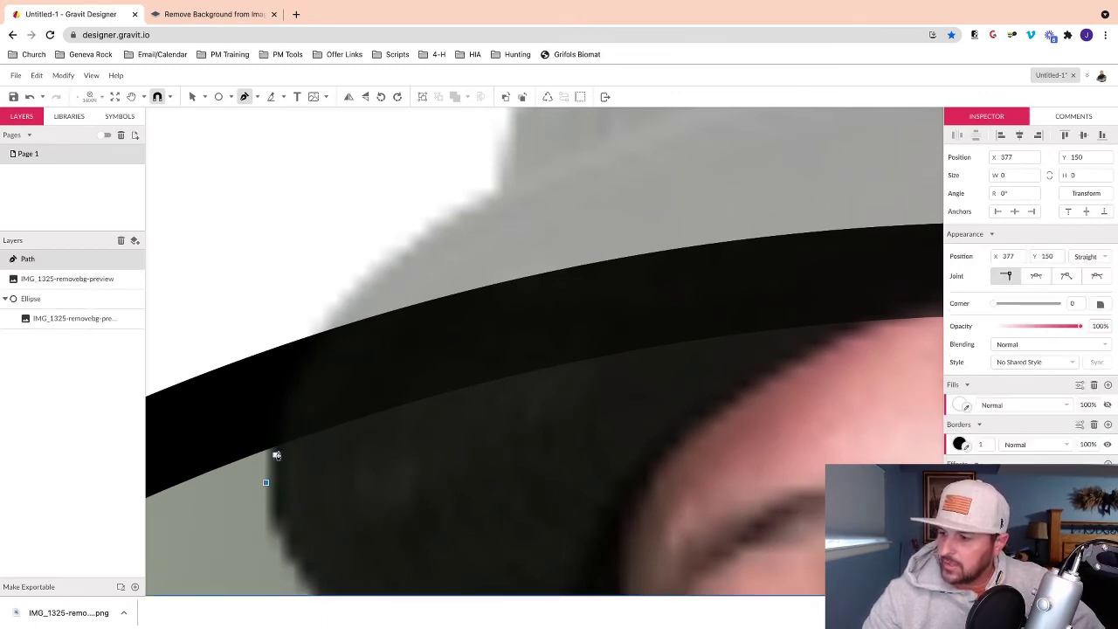
left_click(293, 382)
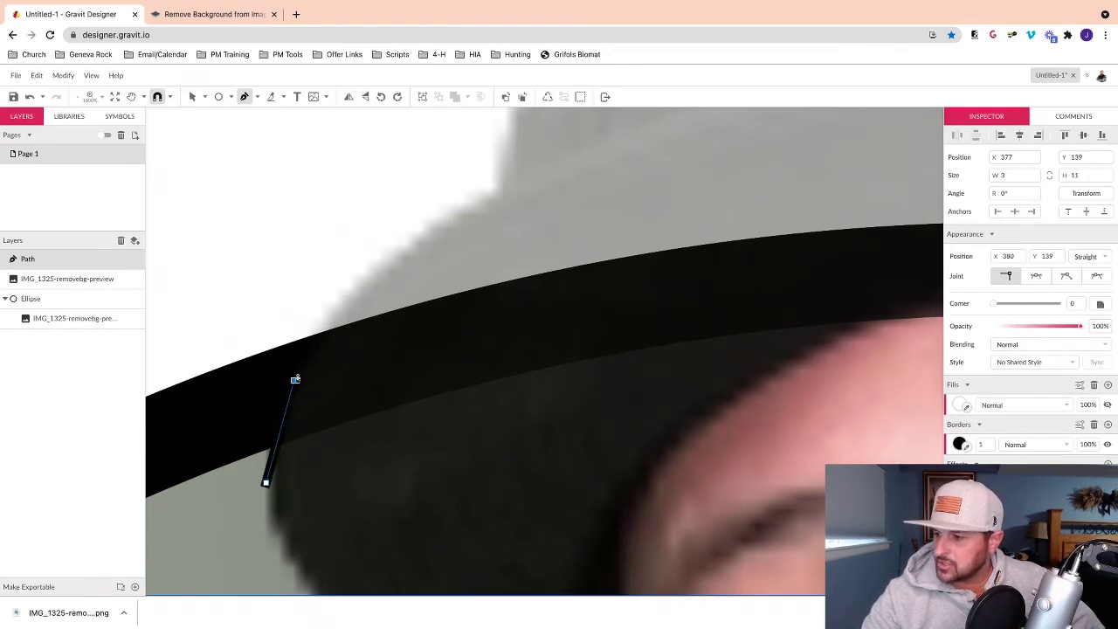
left_click(348, 298)
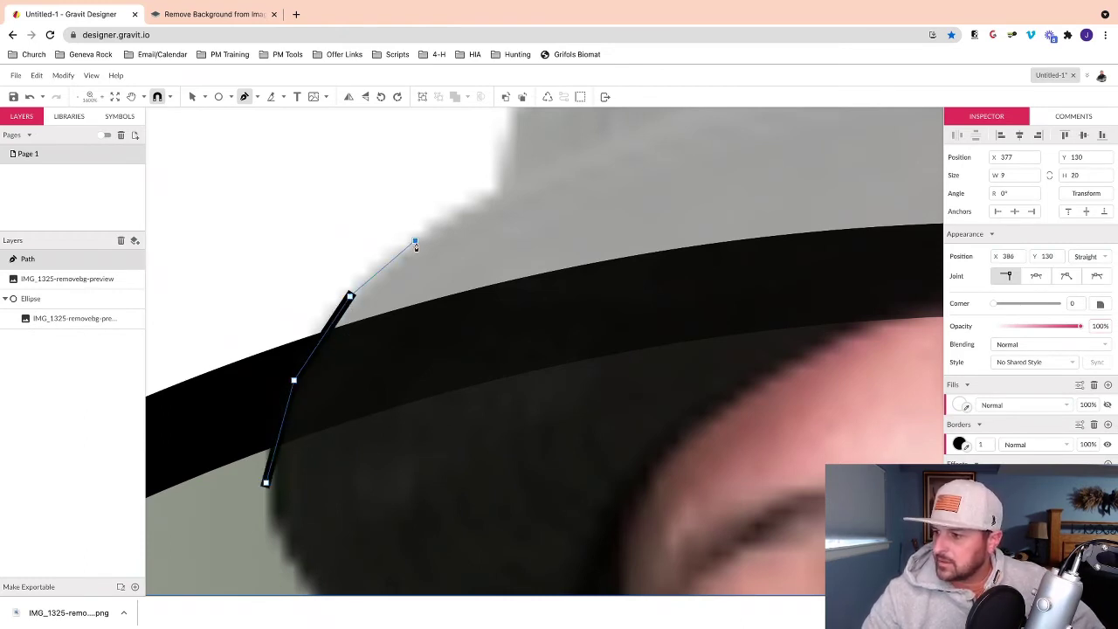
left_click(415, 240)
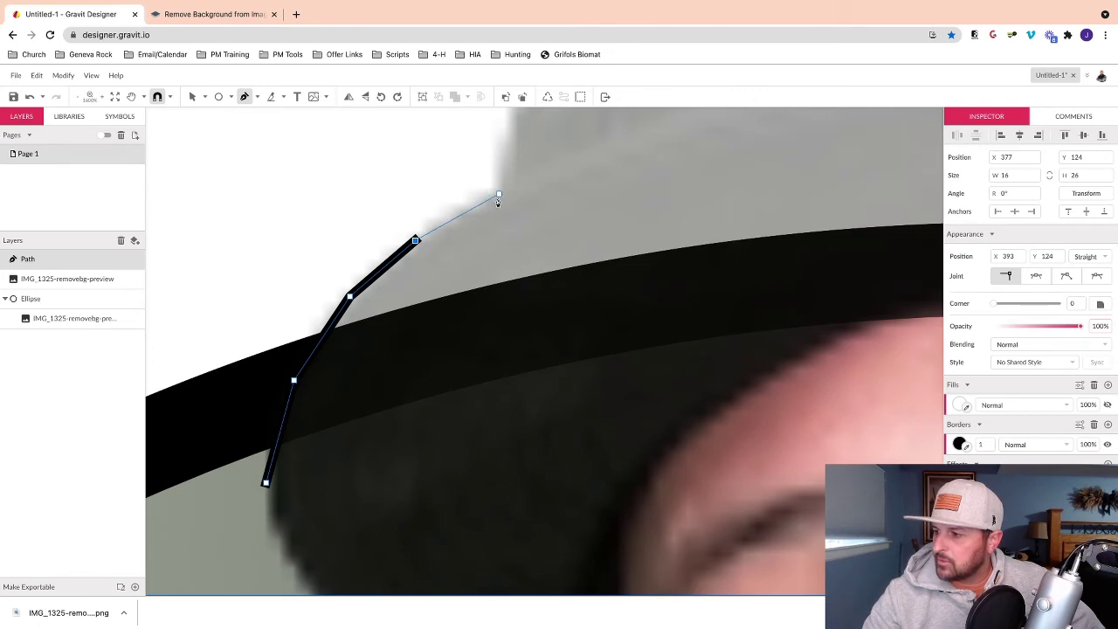
left_click(493, 200)
Step: Continue the pen path across the top of the hat's crown
scroll(494, 206, "up", 5)
scroll(493, 205, "right", 3)
scroll(476, 223, "up", 2)
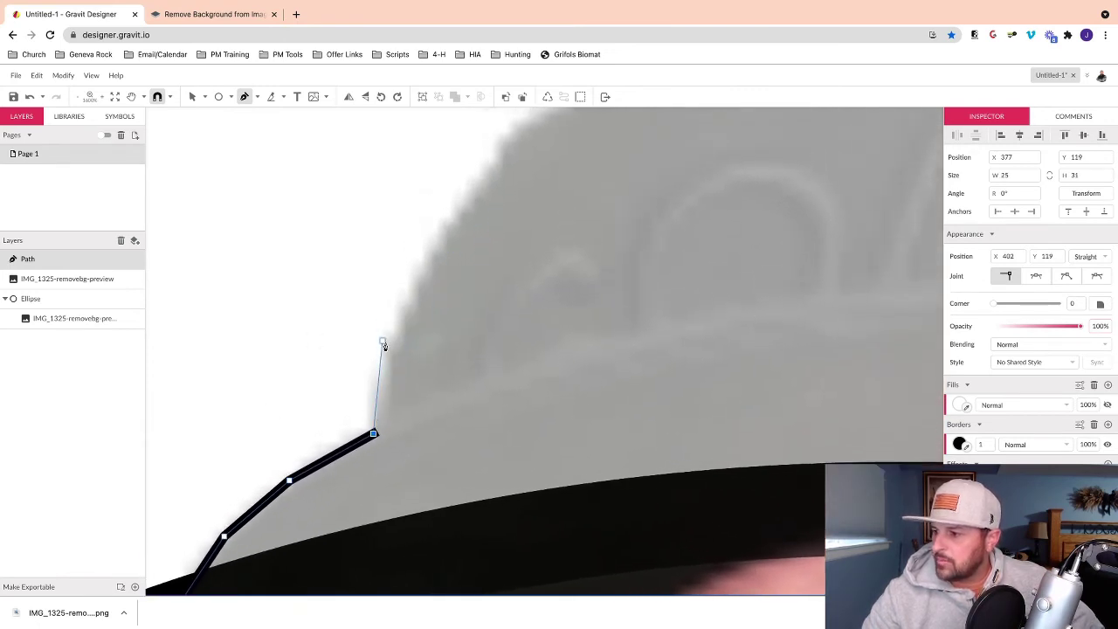
left_click(384, 346)
left_click(437, 237)
scroll(438, 241, "up", 3)
scroll(438, 241, "right", 3)
left_click(389, 241)
left_click(454, 194)
scroll(452, 197, "up", 5)
scroll(452, 198, "right", 2)
left_click(498, 278)
left_click(656, 244)
scroll(694, 275, "right", 3)
left_click(613, 237)
scroll(617, 239, "right", 2)
left_click(619, 239)
Step: Trace the hat's right side down past the brim to the circle border
left_click(747, 310)
scroll(742, 317, "down", 2)
left_click(711, 325)
scroll(712, 325, "down", 2)
left_click(737, 292)
scroll(739, 297, "up", 2)
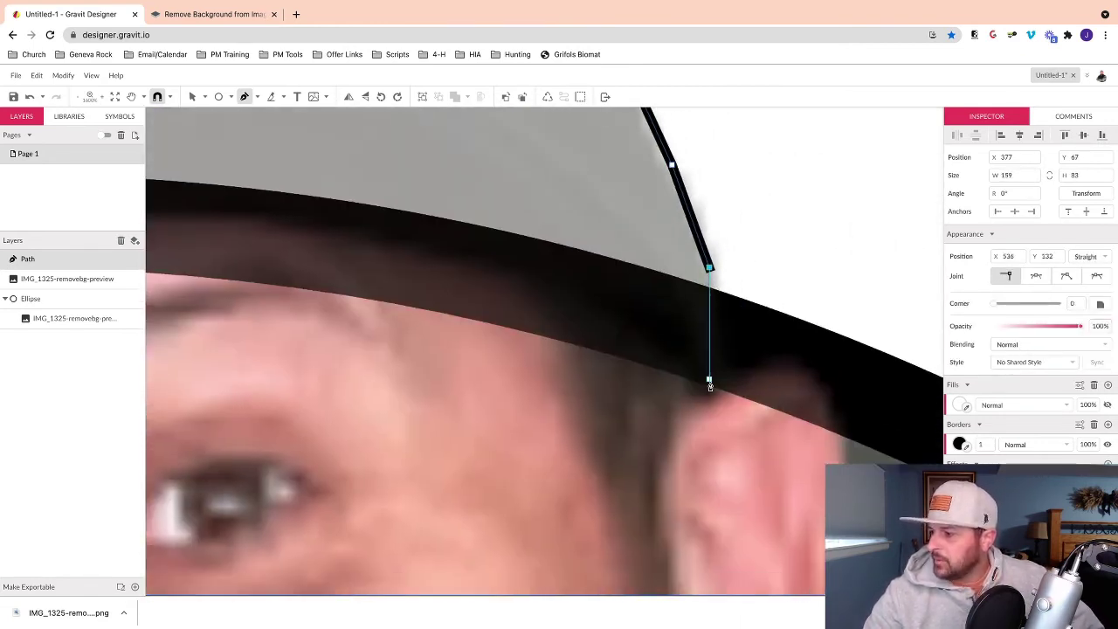
left_click(709, 381)
left_click(774, 361)
left_click(802, 369)
left_click(830, 407)
scroll(536, 385, "down", 2)
scroll(536, 384, "left", 2)
scroll(536, 385, "down", 5)
scroll(367, 219, "up", 3)
scroll(701, 324, "down", 5)
scroll(701, 324, "down", 2)
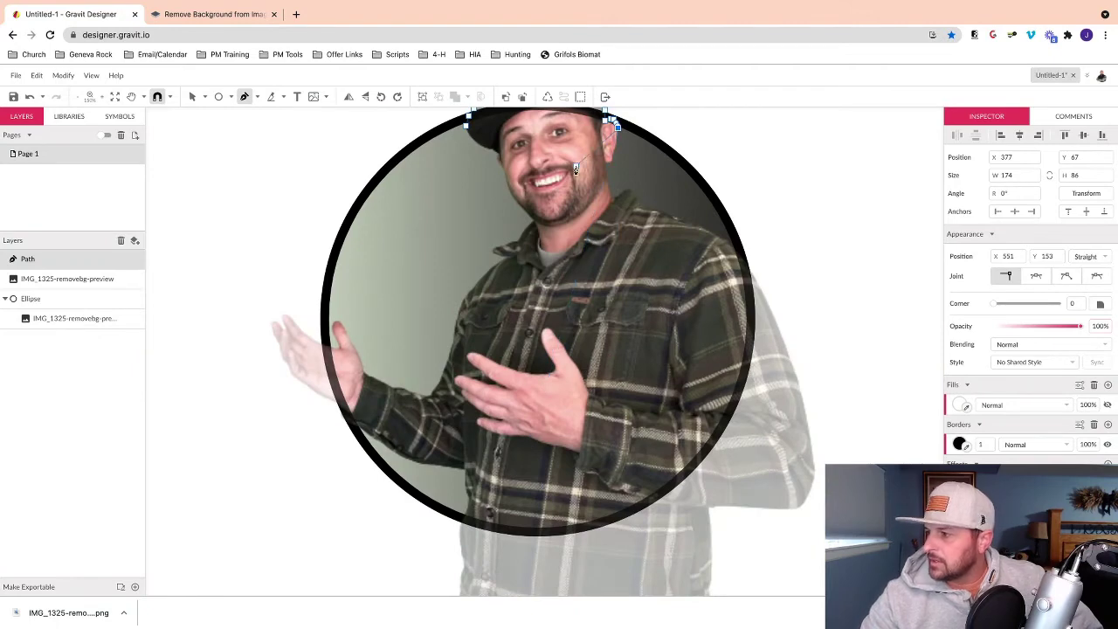
Step: Add pen points where the hand crosses the border, undoing a misplaced one, along the hand's edge
left_click(509, 446)
scroll(275, 233, "up", 5)
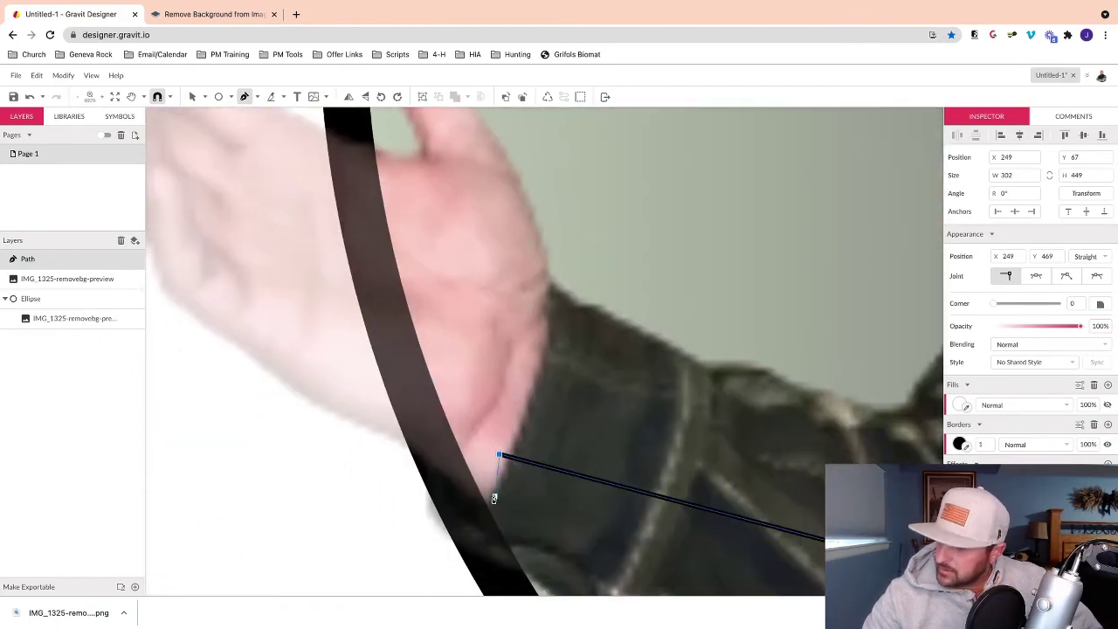
left_click(499, 455)
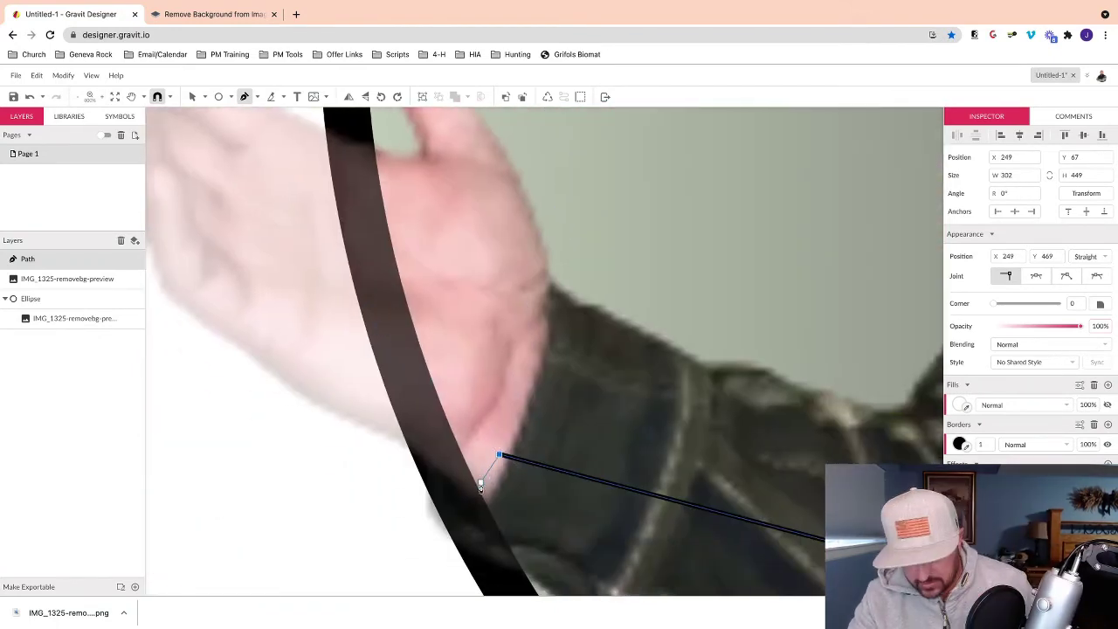
scroll(485, 467, "down", 1)
scroll(486, 467, "up", 2)
key("ctrl+z")
scroll(491, 437, "down", 1)
scroll(493, 432, "down", 1)
left_click(547, 514)
left_click(463, 461)
left_click(463, 444)
left_click(469, 433)
left_click(435, 409)
left_click(413, 401)
Step: Trace the outline along the wrist, up the hand's edge and around the fingertips
scroll(321, 330, "up", 1)
scroll(320, 329, "up", 1)
left_click(448, 341)
left_click(408, 304)
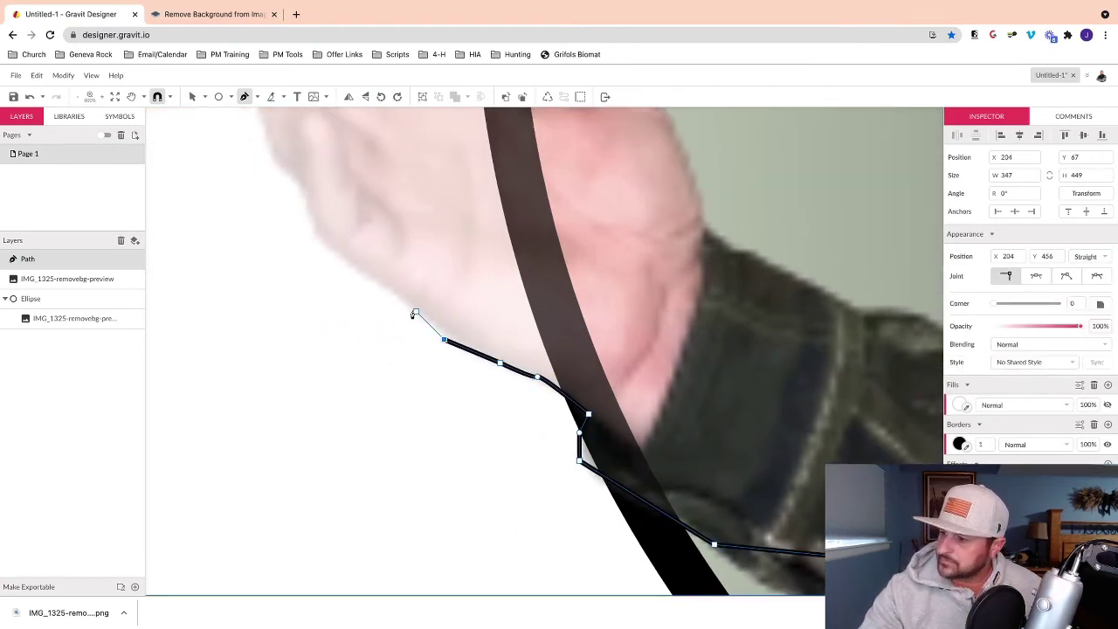
left_click(352, 270)
left_click(322, 235)
scroll(313, 191, "up", 2)
left_click(302, 238)
left_click(285, 163)
scroll(285, 163, "up", 3)
left_click(326, 245)
left_click(312, 199)
left_click(297, 168)
left_click(319, 151)
left_click(345, 169)
left_click(362, 197)
left_click(382, 198)
scroll(378, 200, "up", 1)
left_click(358, 161)
left_click(381, 155)
Step: Trace along the top edge of the hand and across the wrist onto the sleeve
left_click(408, 181)
left_click(466, 242)
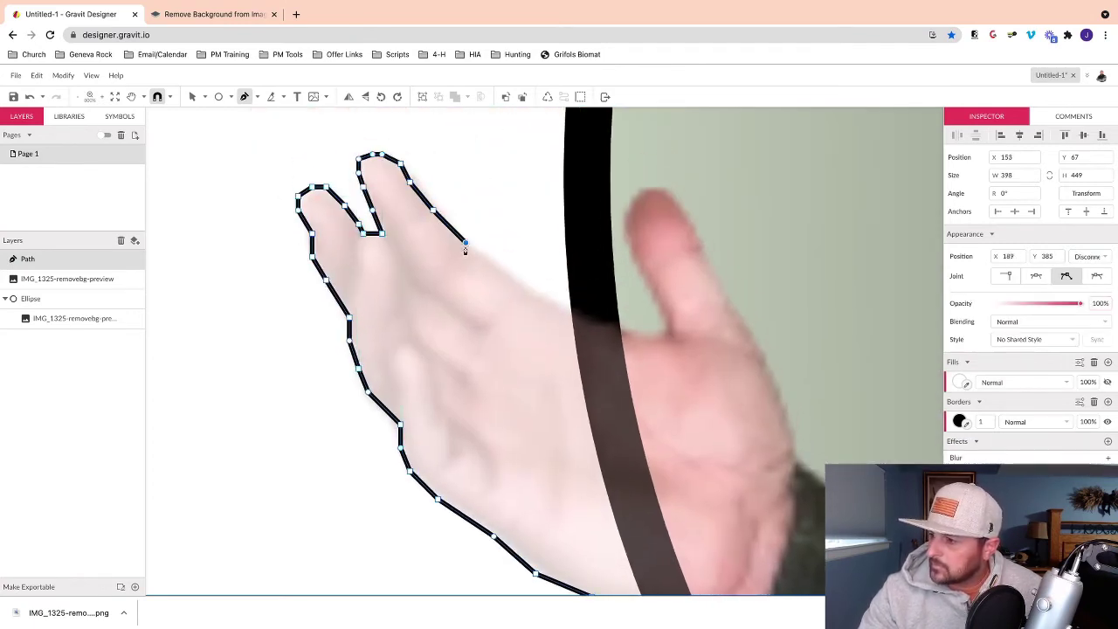
left_click(494, 262)
left_click(526, 288)
left_click(549, 304)
left_click(581, 316)
left_click(610, 327)
left_click(629, 331)
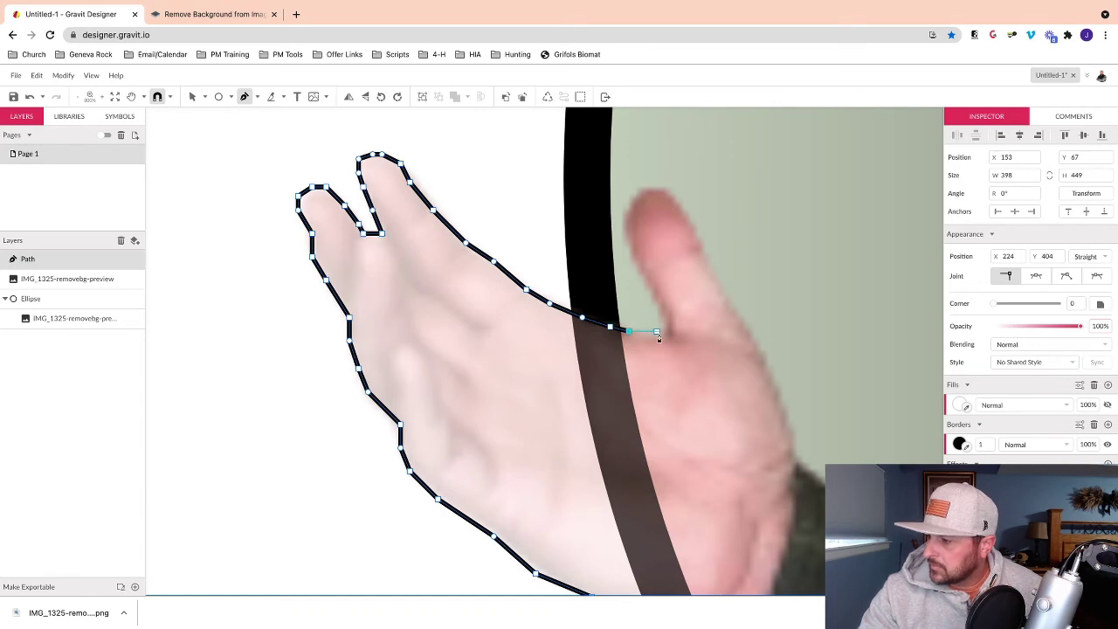
scroll(660, 338, "down", 5)
scroll(660, 338, "right", 6)
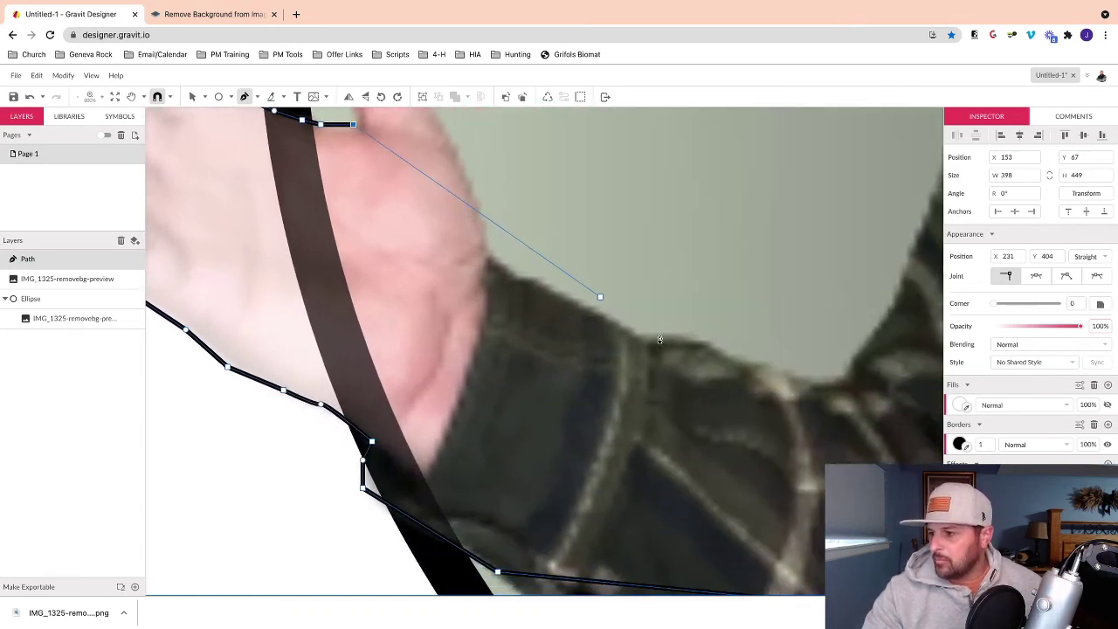
left_click(441, 292)
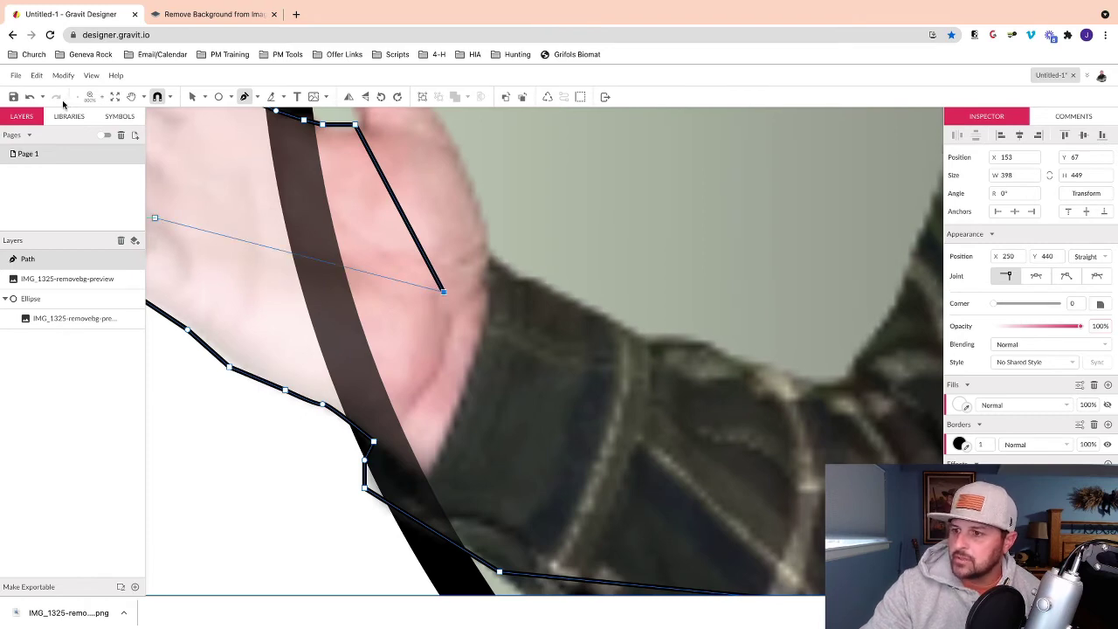
scroll(78, 99, "down", 5)
Step: Add pen points under the arm, up the chest and across the face below the hat brim
scroll(77, 98, "down", 3)
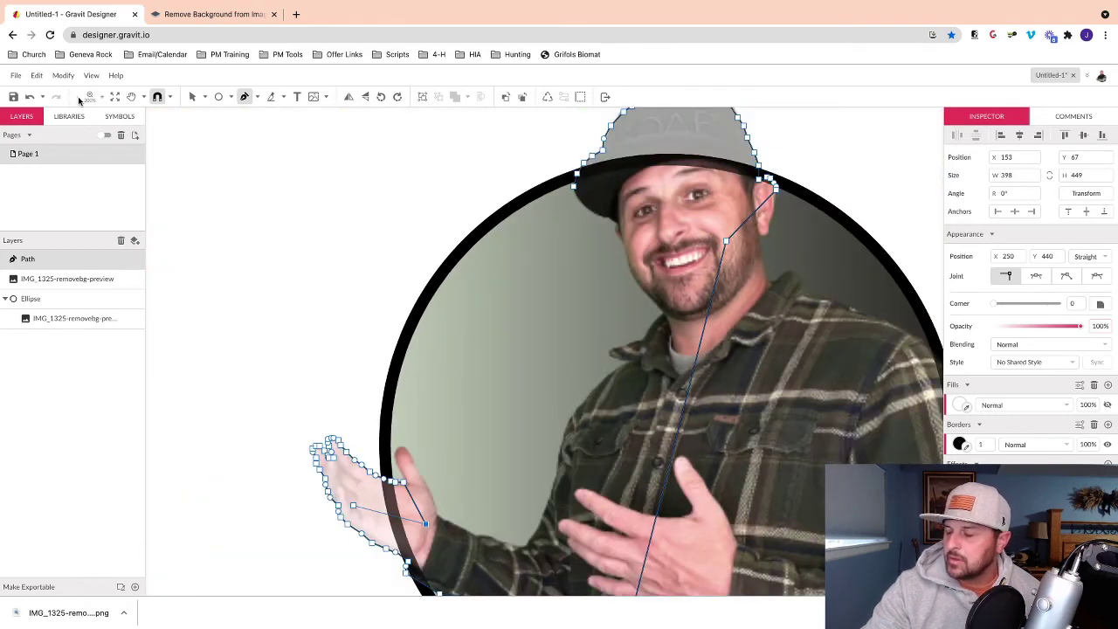
scroll(339, 222, "right", 3)
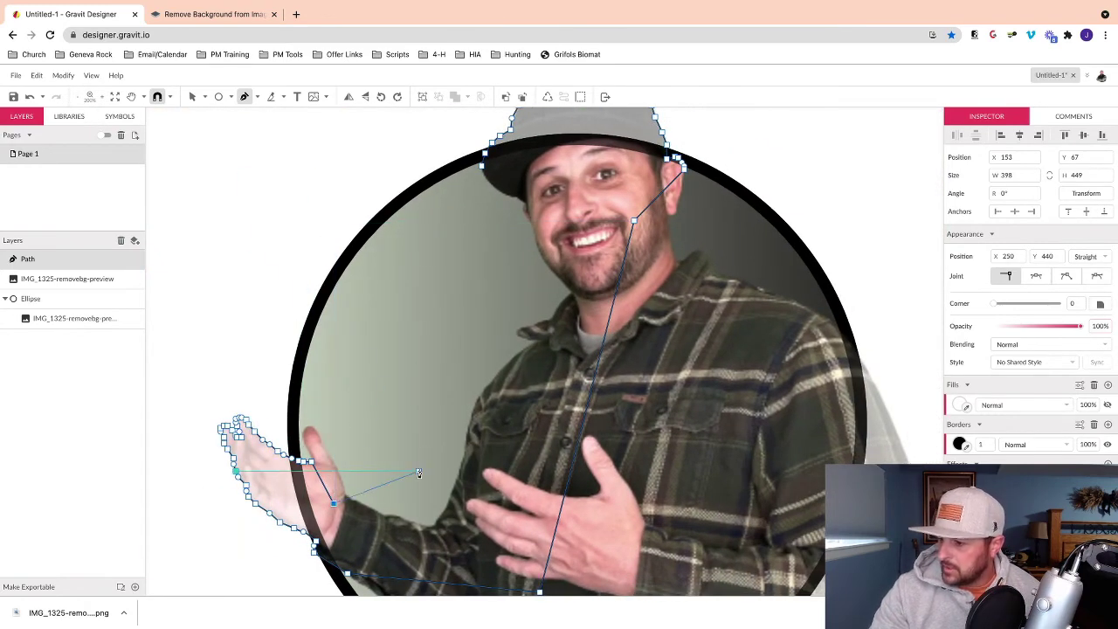
left_click_drag(401, 546, 471, 553)
left_click(500, 531)
left_click(596, 298)
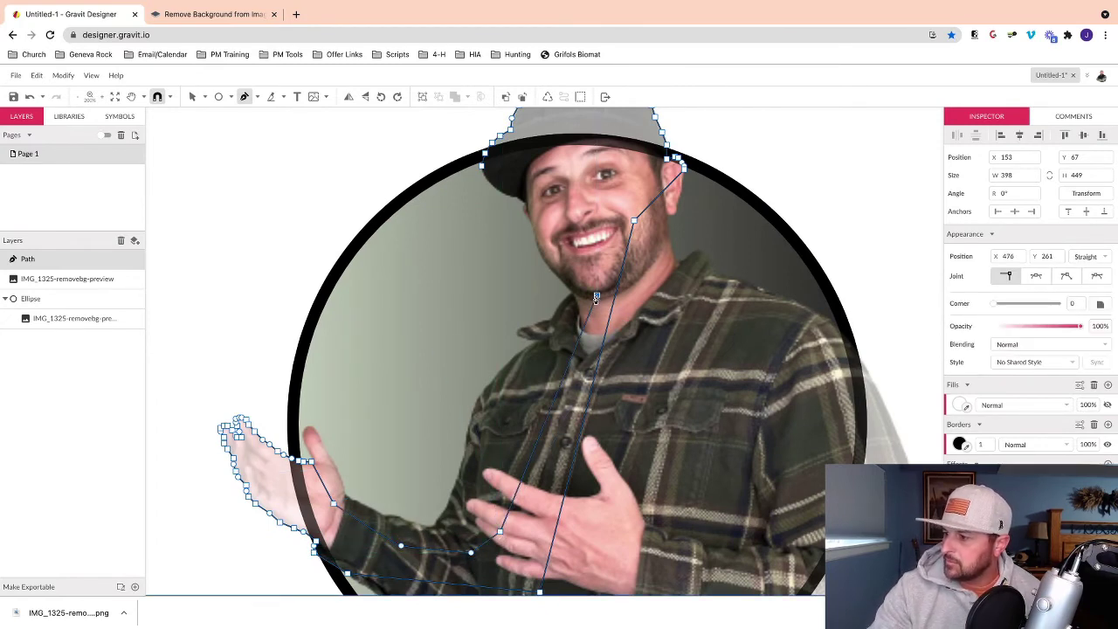
left_click(574, 244)
left_click(550, 208)
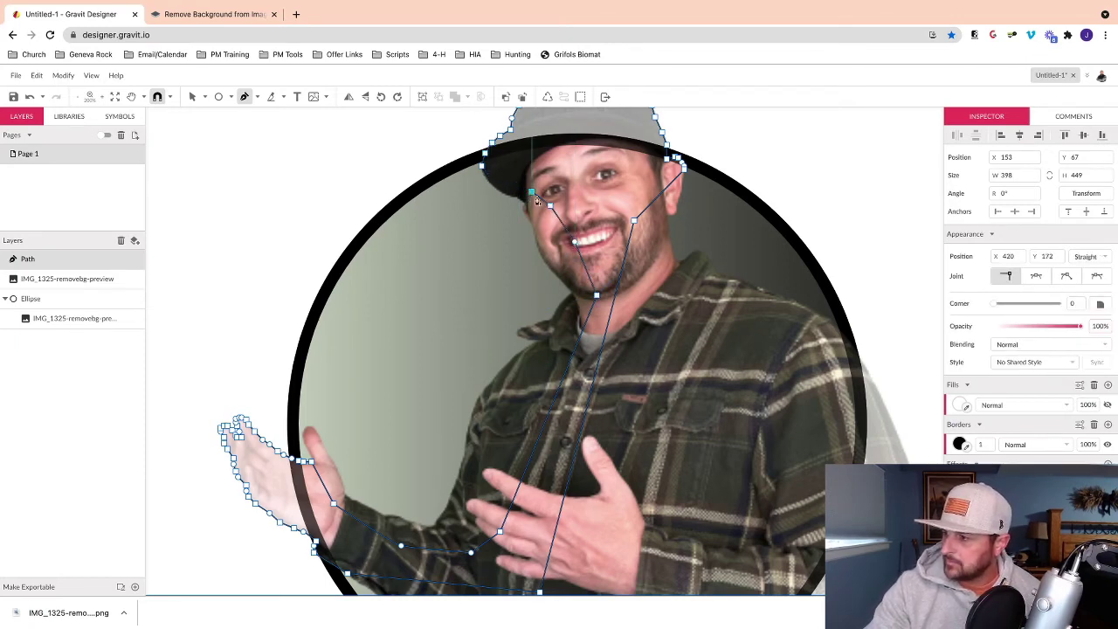
Step: Zoom in closely and close the outline at its starting point
left_click(102, 97)
left_click(103, 110)
scroll(655, 315, "down", 10)
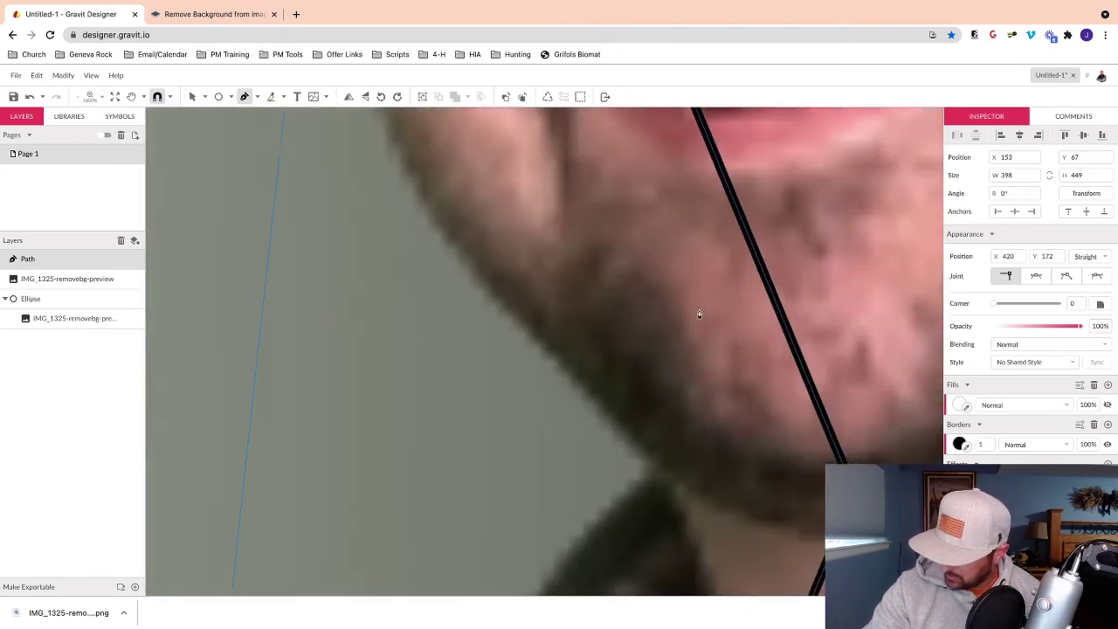
scroll(698, 314, "up", 15)
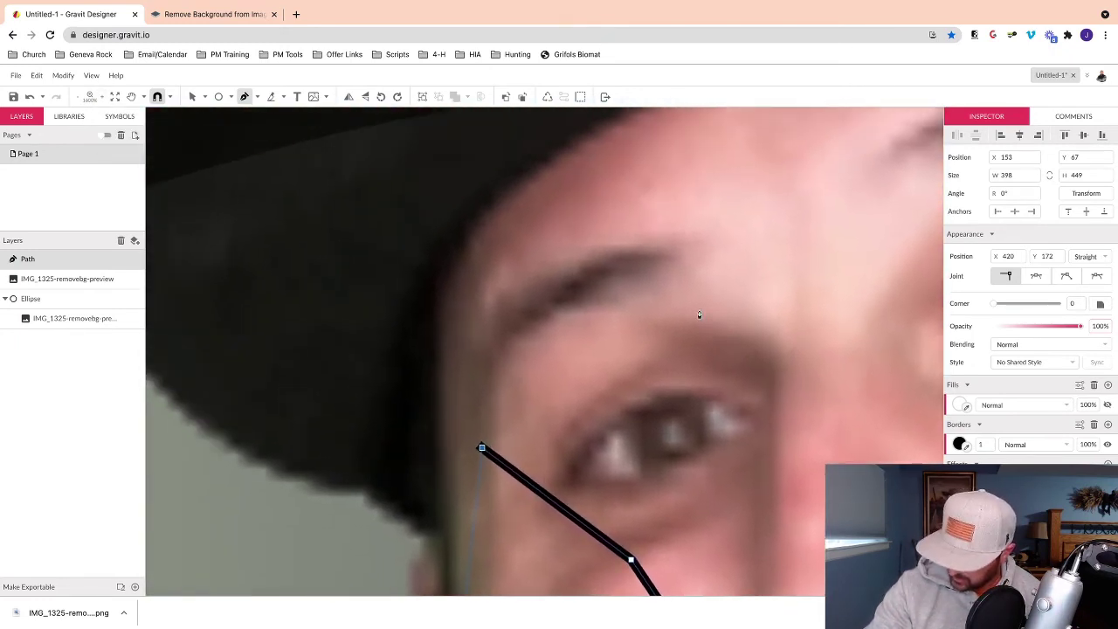
scroll(699, 314, "up", 2)
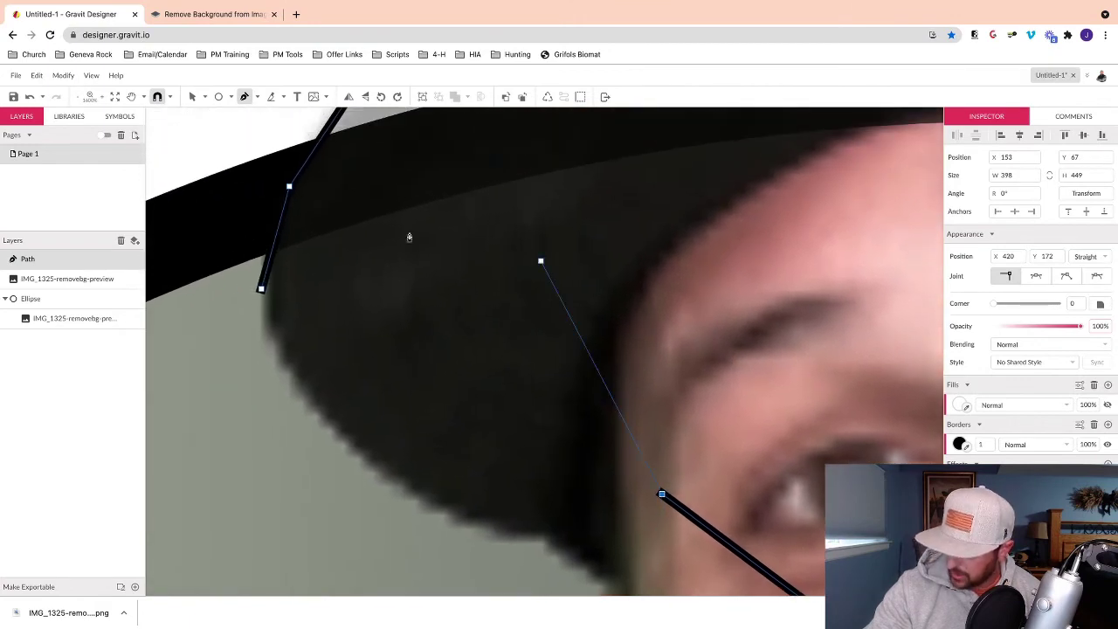
left_click(262, 291)
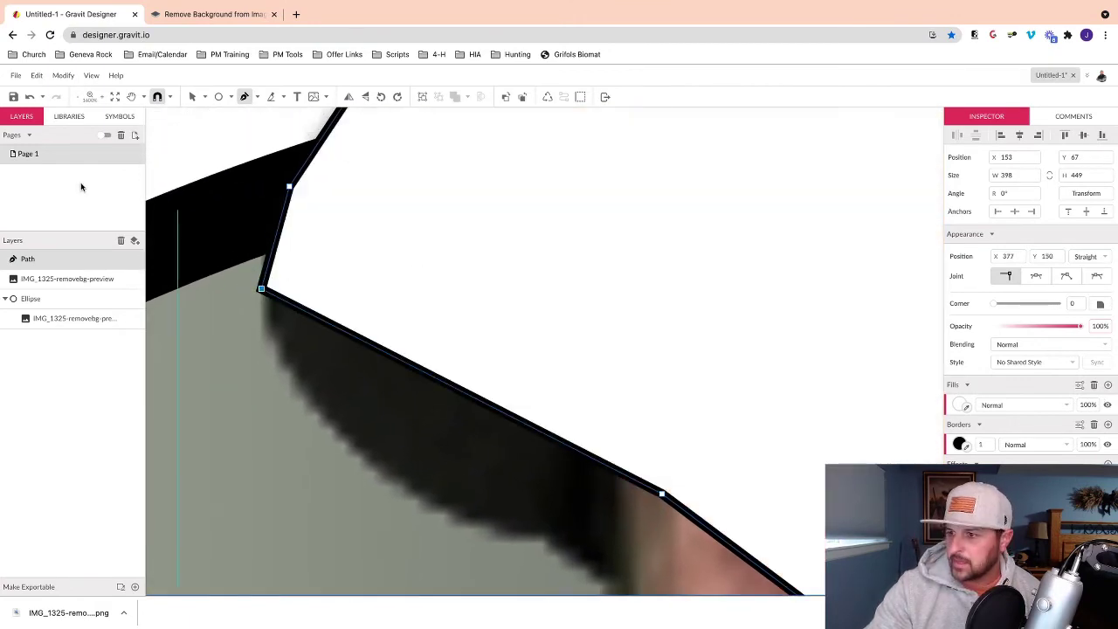
Step: Zoom out to the whole photo and exit pen drawing, leaving the white cutout shape finished
scroll(317, 234, "right", 1)
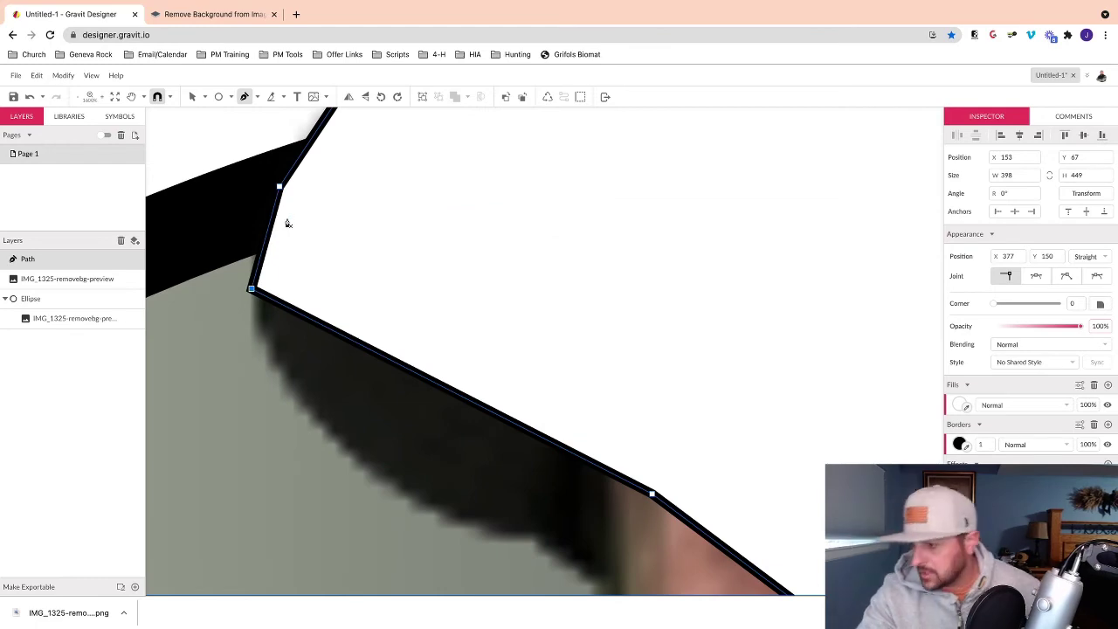
scroll(200, 146, "up", 1)
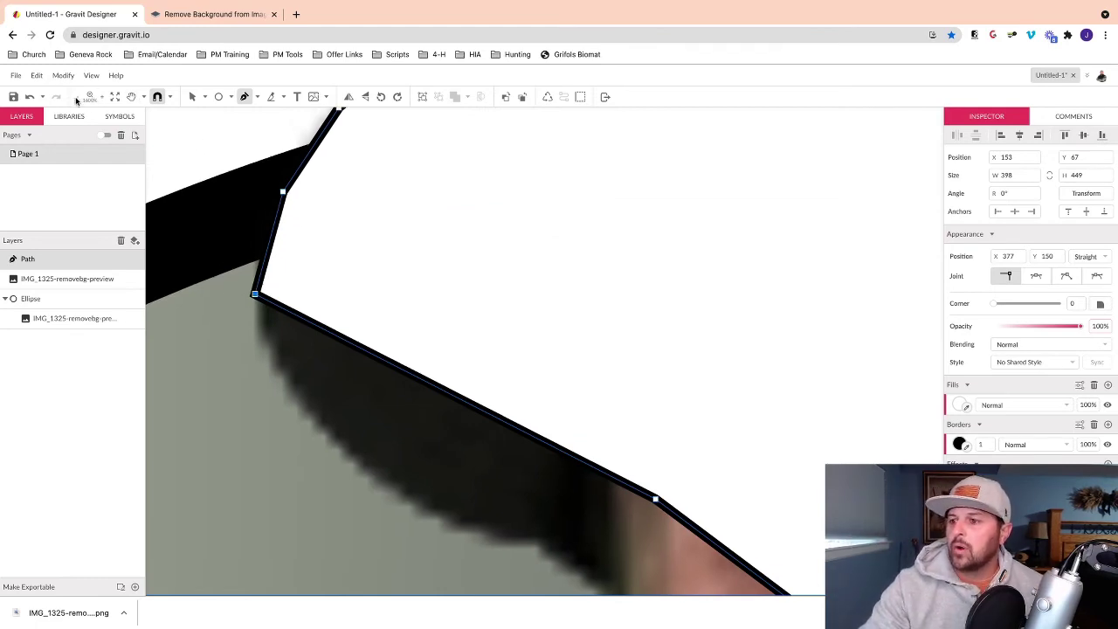
key("ctrl+minus")
key("ctrl+minus")
key("ctrl+minus")
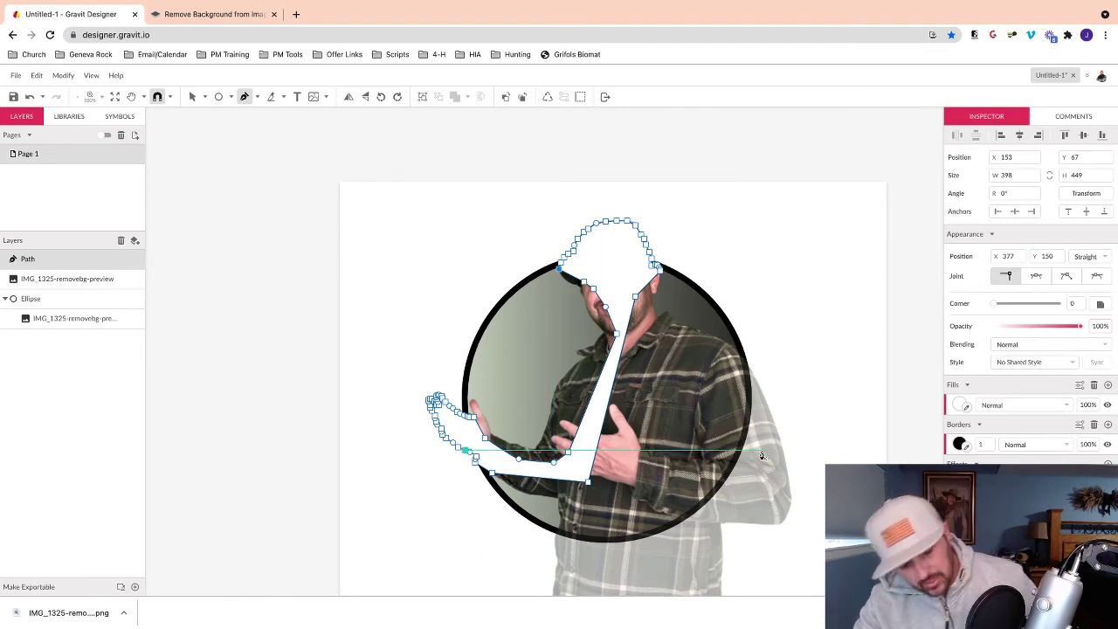
scroll(184, 349, "left", 1)
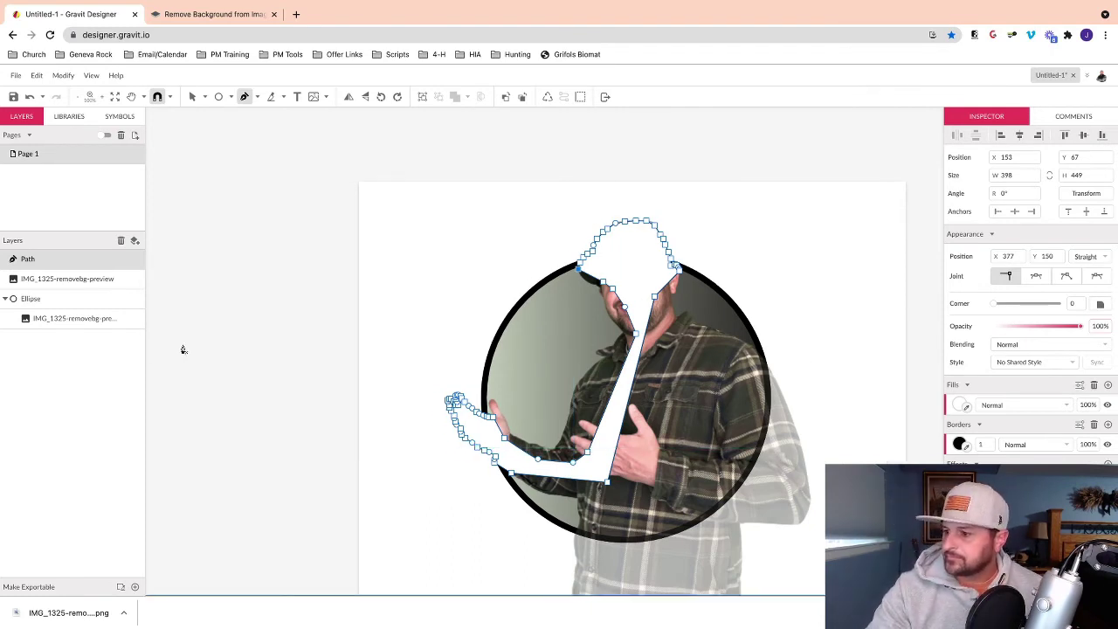
key("Escape")
key("Escape")
scroll(232, 284, "down", 1)
scroll(232, 284, "right", 2)
scroll(291, 299, "left", 4)
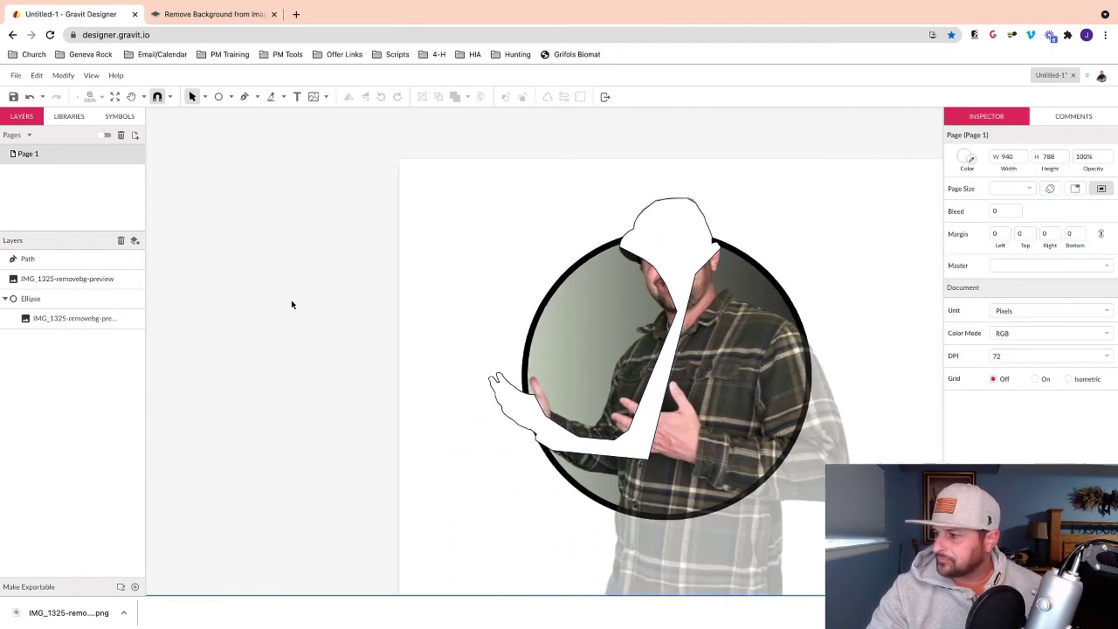
scroll(237, 288, "right", 2)
scroll(243, 291, "right", 2)
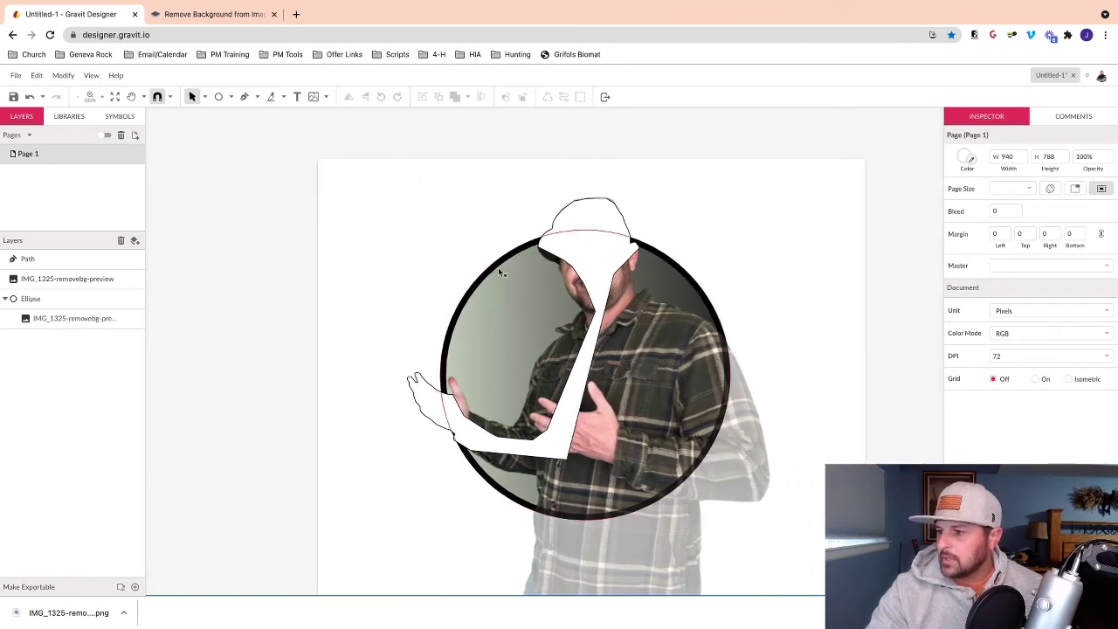
scroll(585, 262, "down", 1)
scroll(585, 262, "right", 2)
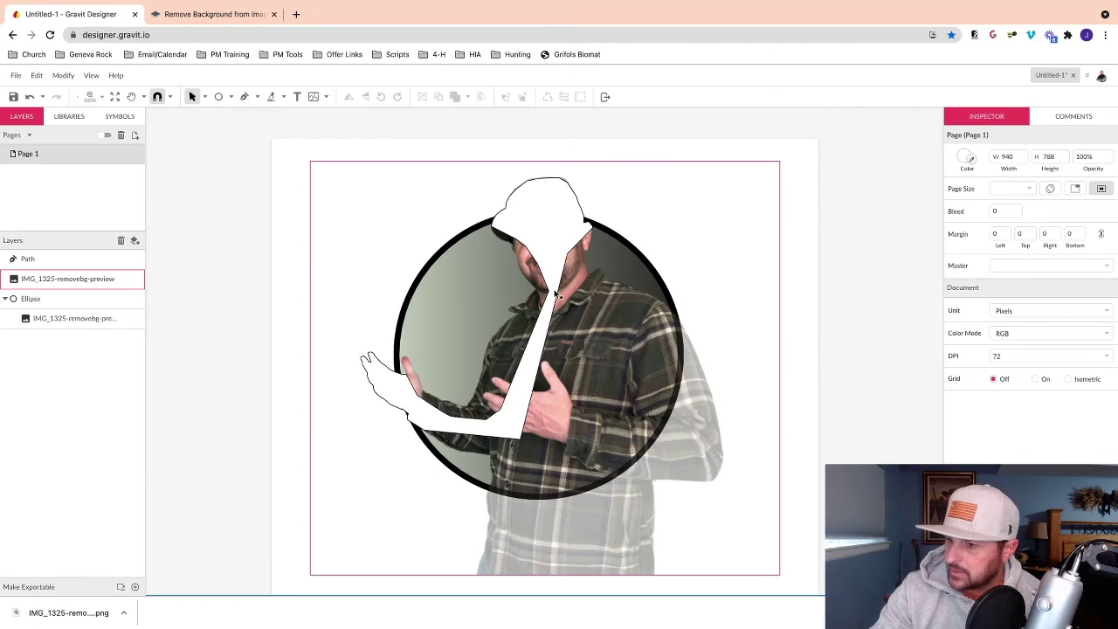
scroll(540, 284, "down", 1)
scroll(541, 284, "right", 1)
Step: Set the white cutout Path shape to 58% opacity so the photo shows through
left_click(535, 233)
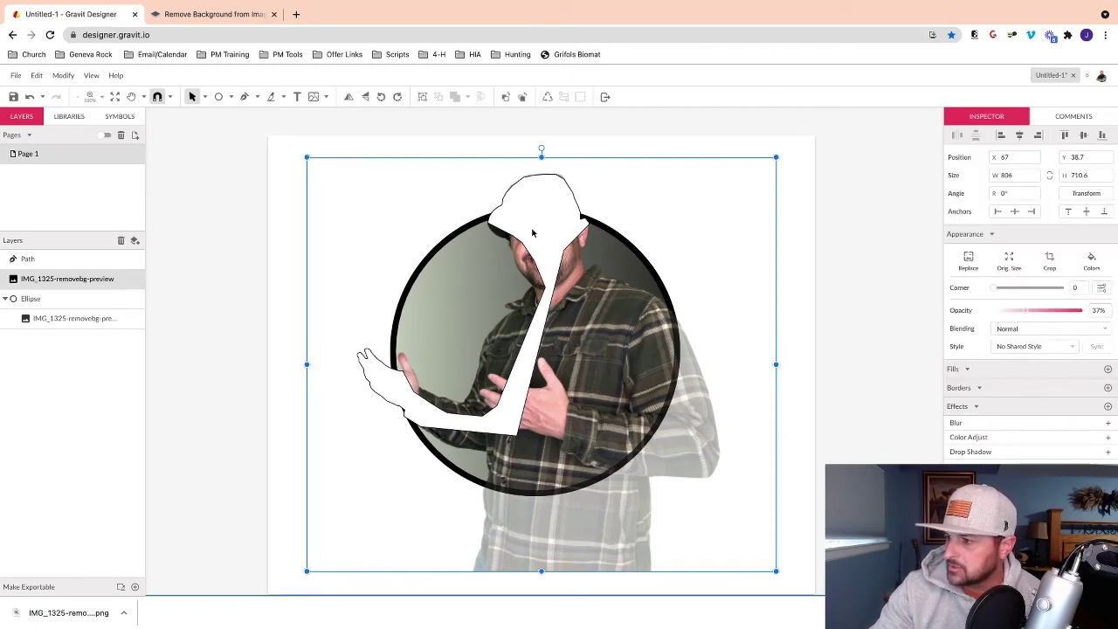
left_click(36, 262)
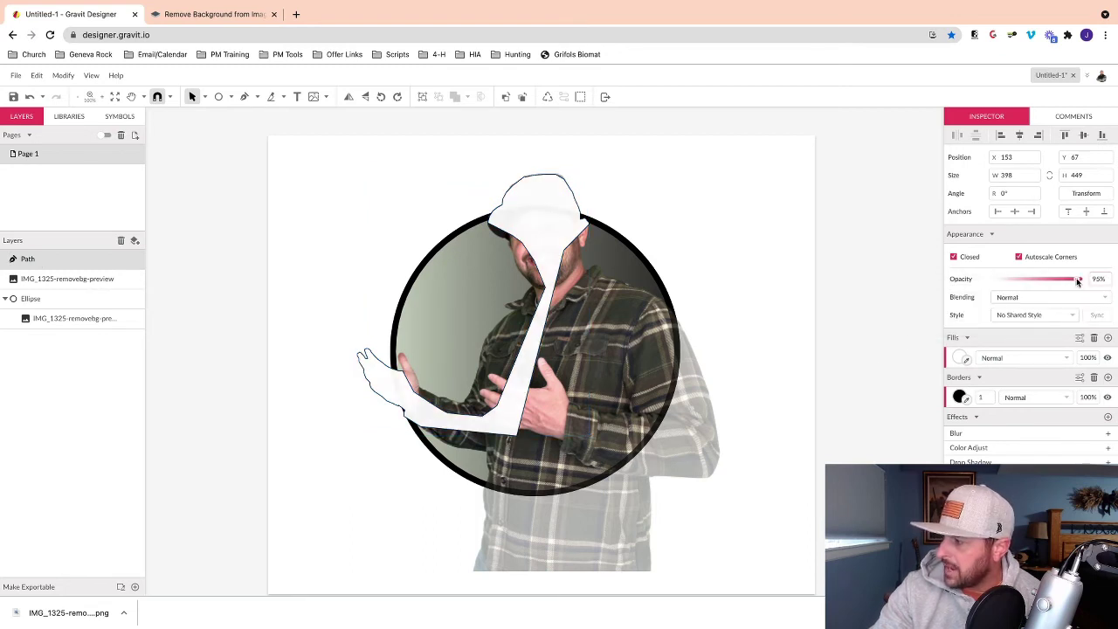
left_click_drag(1078, 281, 1044, 282)
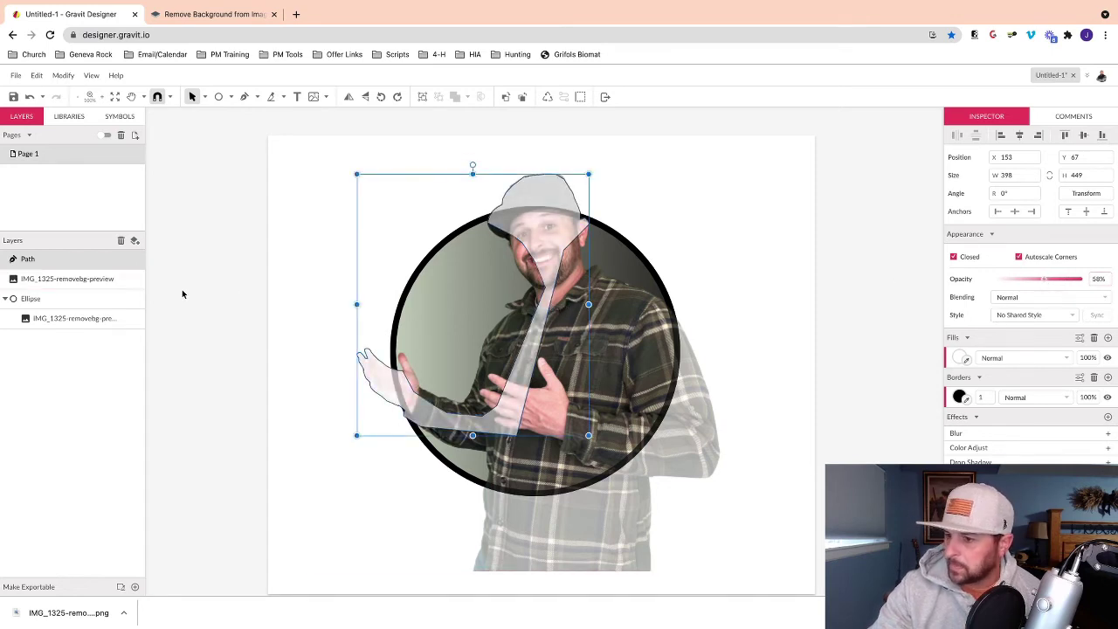
Step: Edit the cutout's points and round a corner point on the hat outline to radius 3
double_click(60, 260)
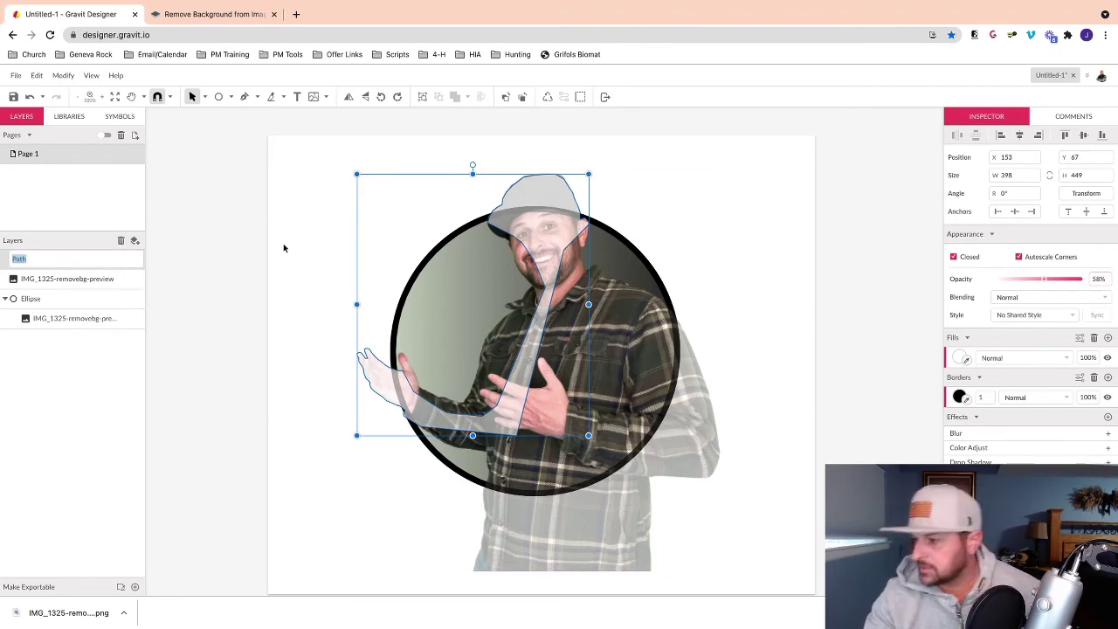
scroll(487, 229, "up", 10)
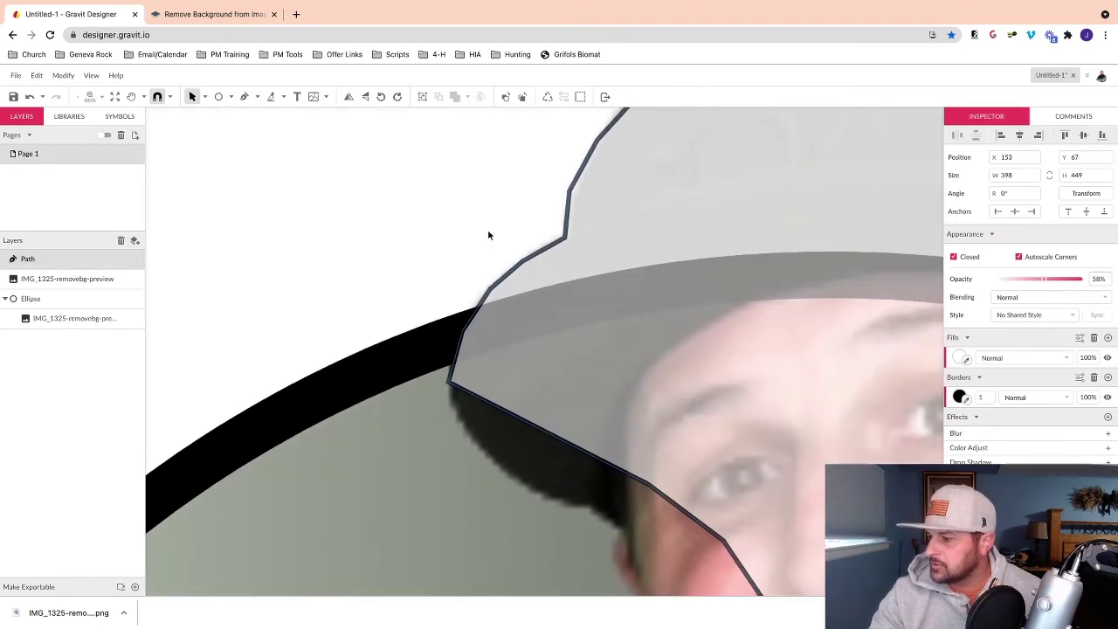
double_click(62, 259)
scroll(487, 334, "right", 2)
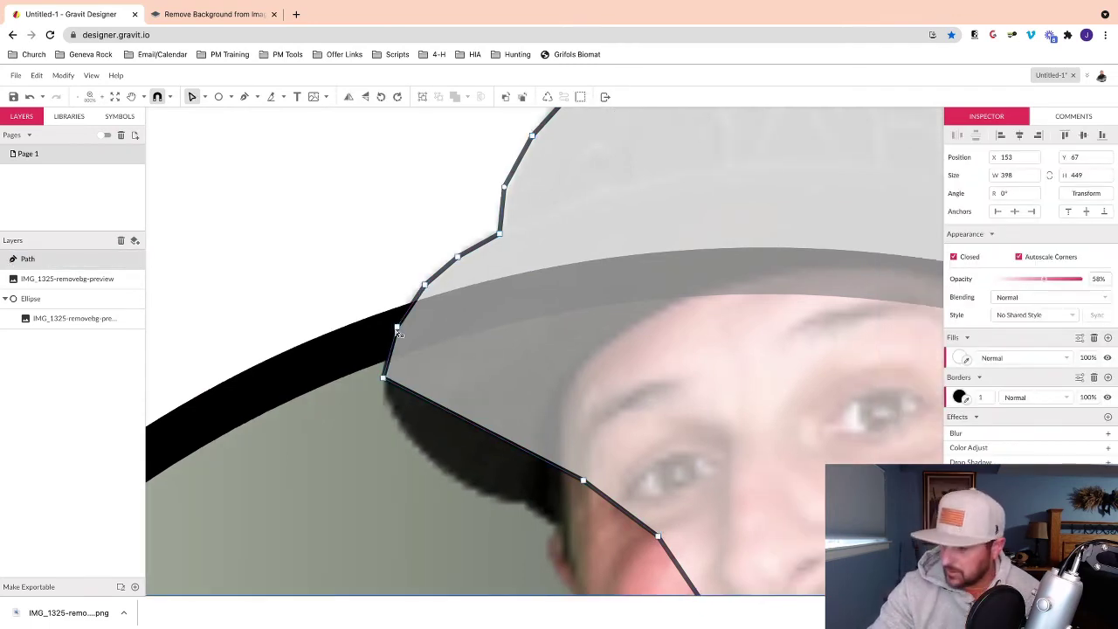
scroll(396, 332, "right", 2)
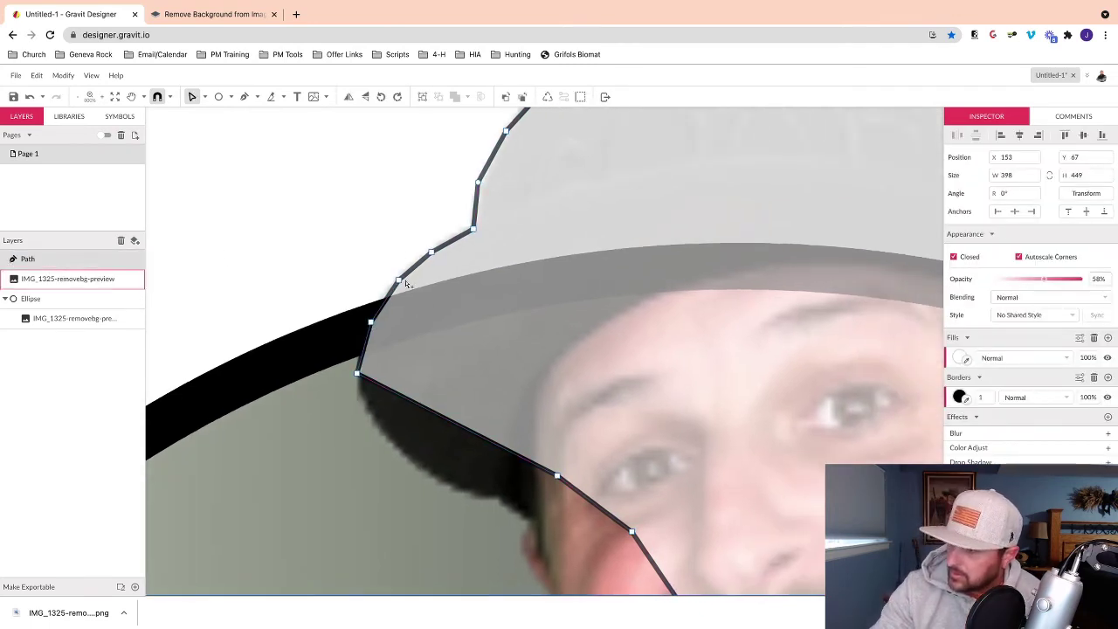
scroll(504, 227, "right", 2)
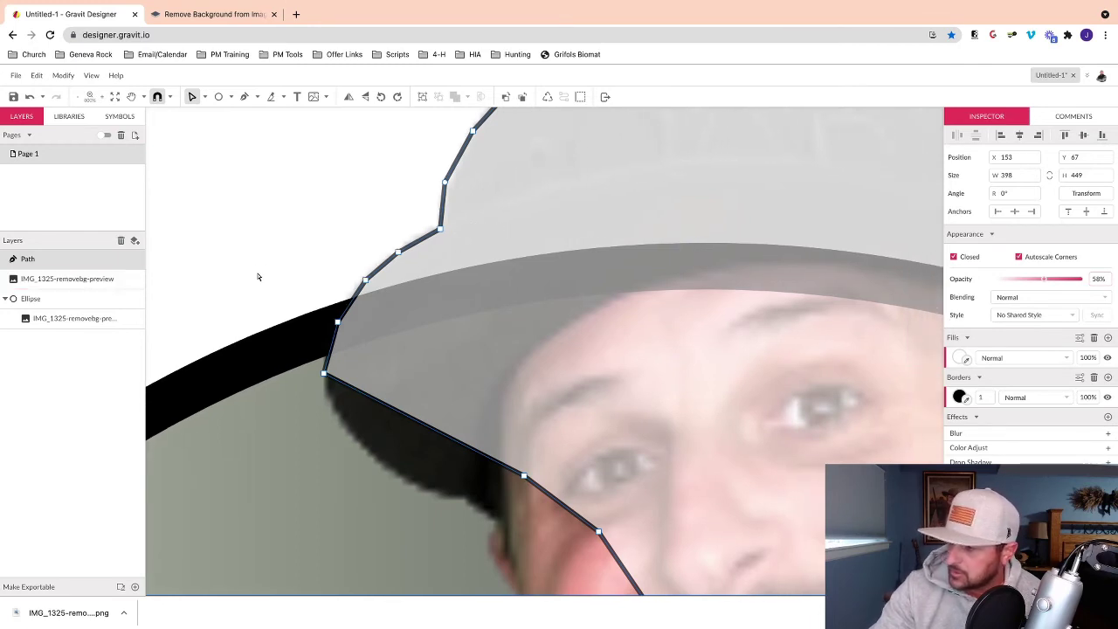
left_click(338, 324)
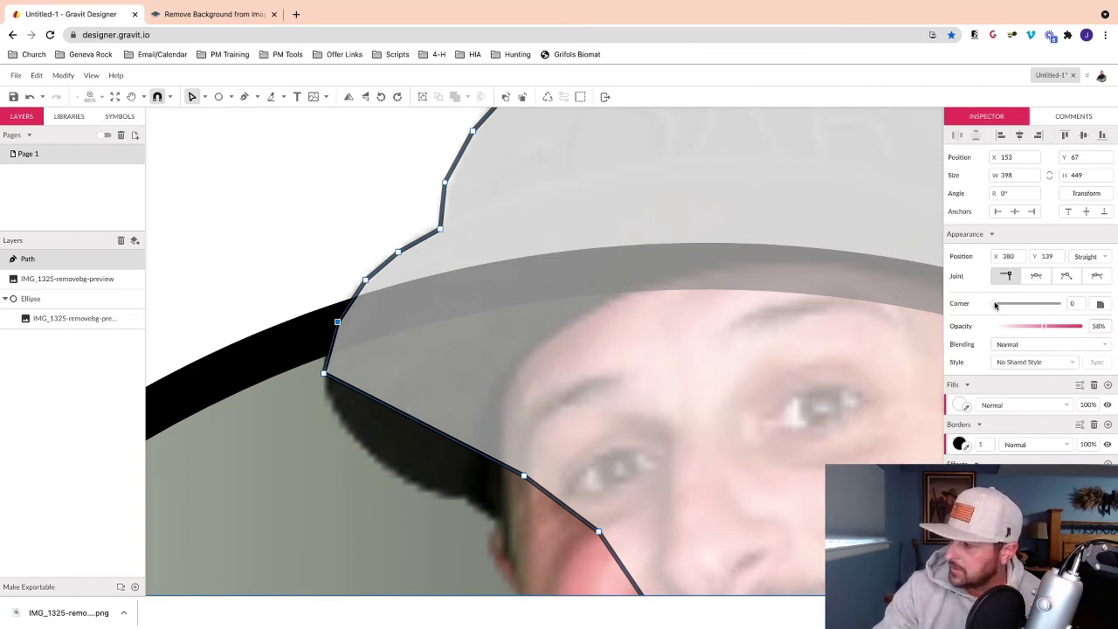
left_click_drag(995, 304, 991, 304)
Step: Round off the next points along the hat edge with the Corner slider
left_click(366, 282)
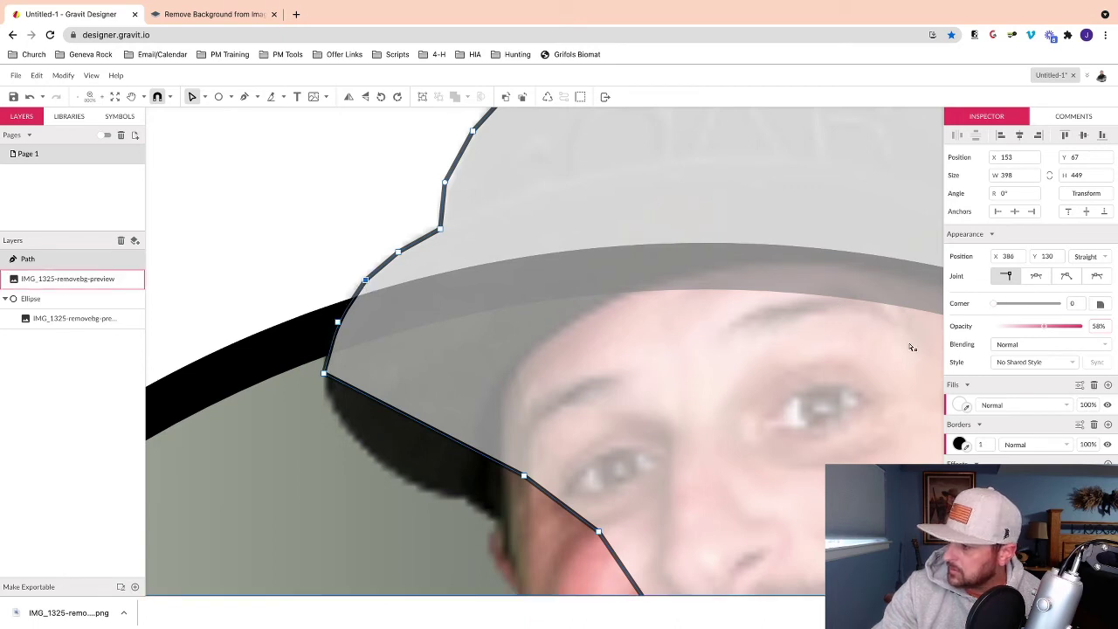
left_click_drag(995, 305, 993, 305)
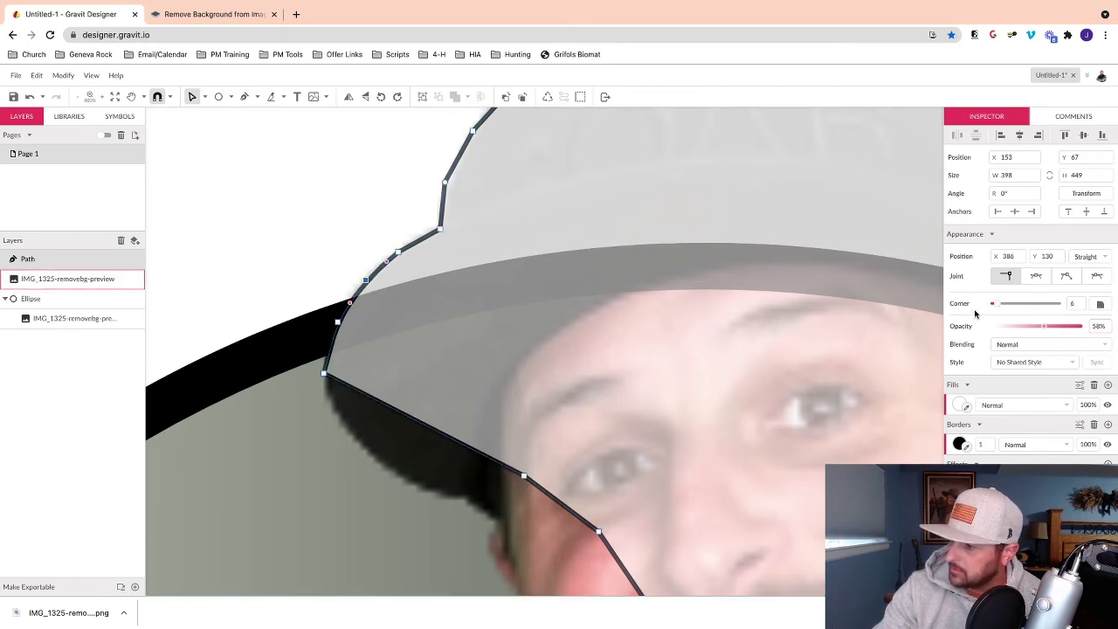
left_click(397, 253)
scroll(397, 253, "up", 3)
scroll(398, 253, "right", 2)
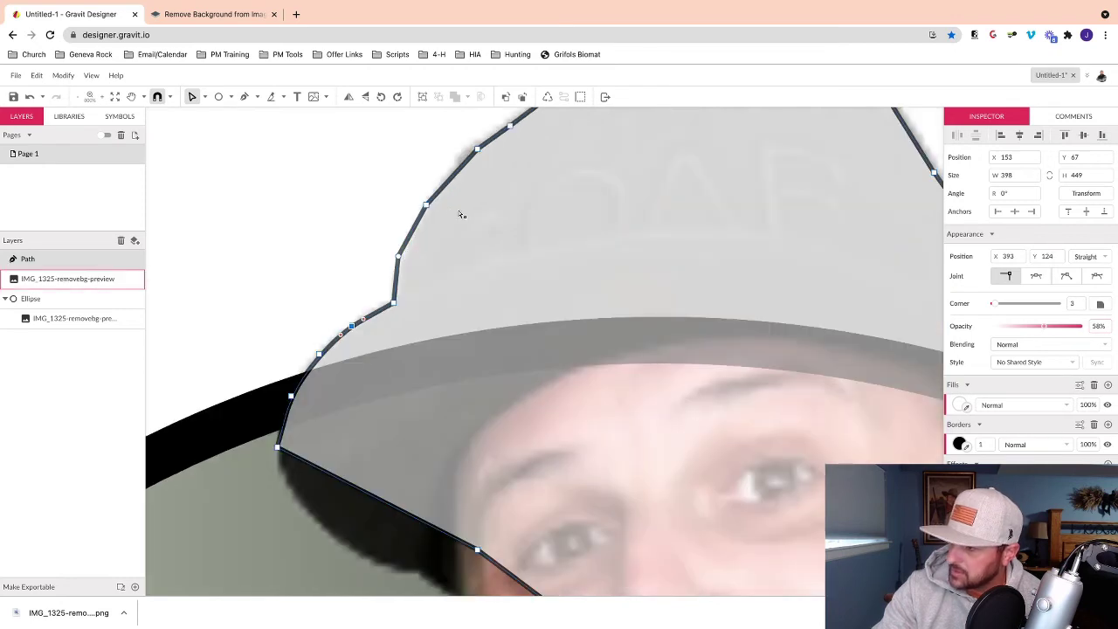
Step: Curve the hat-edge point so the path follows the cap
left_click(398, 257)
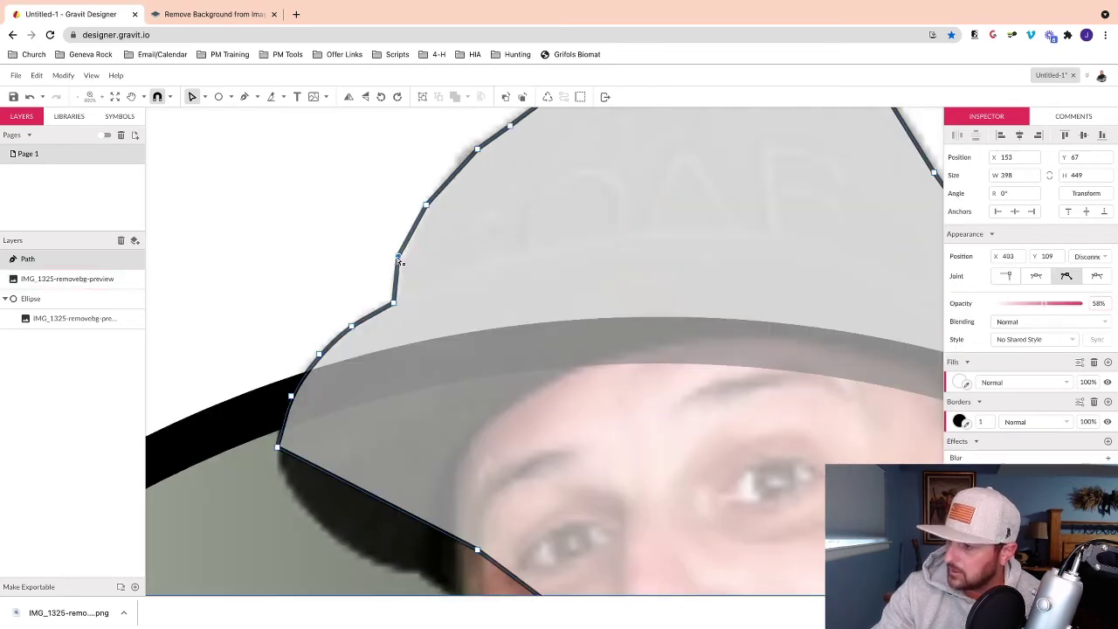
double_click(398, 258)
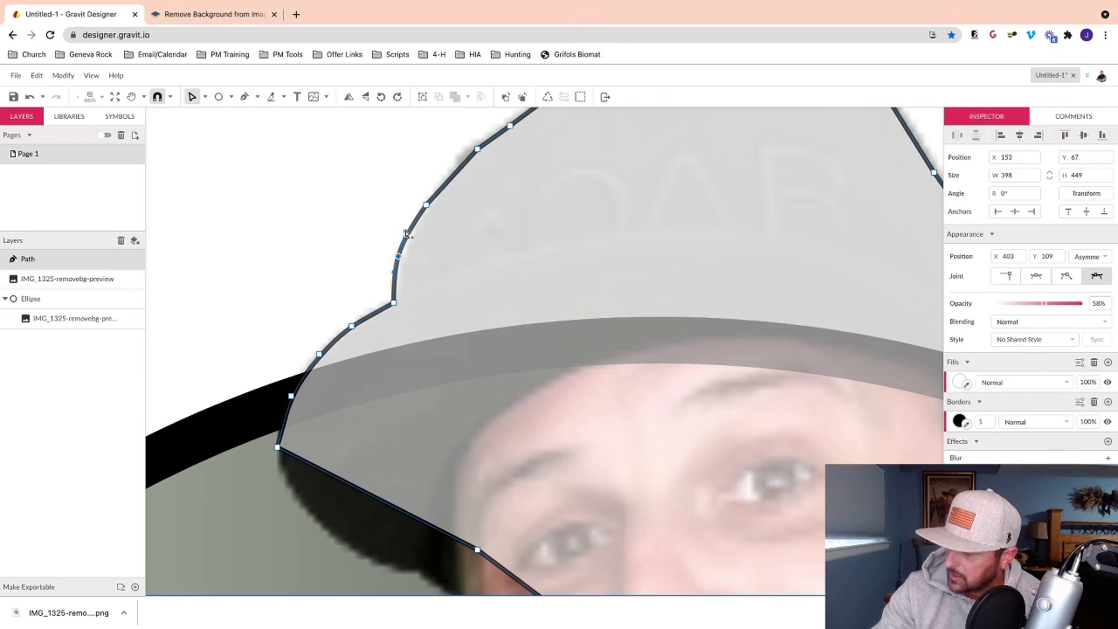
mouse_move(398, 258)
left_mouse_down()
mouse_move(444, 230)
mouse_move(457, 251)
mouse_move(418, 223)
mouse_move(432, 194)
mouse_move(428, 157)
mouse_move(378, 226)
mouse_move(420, 231)
mouse_move(409, 244)
left_mouse_up()
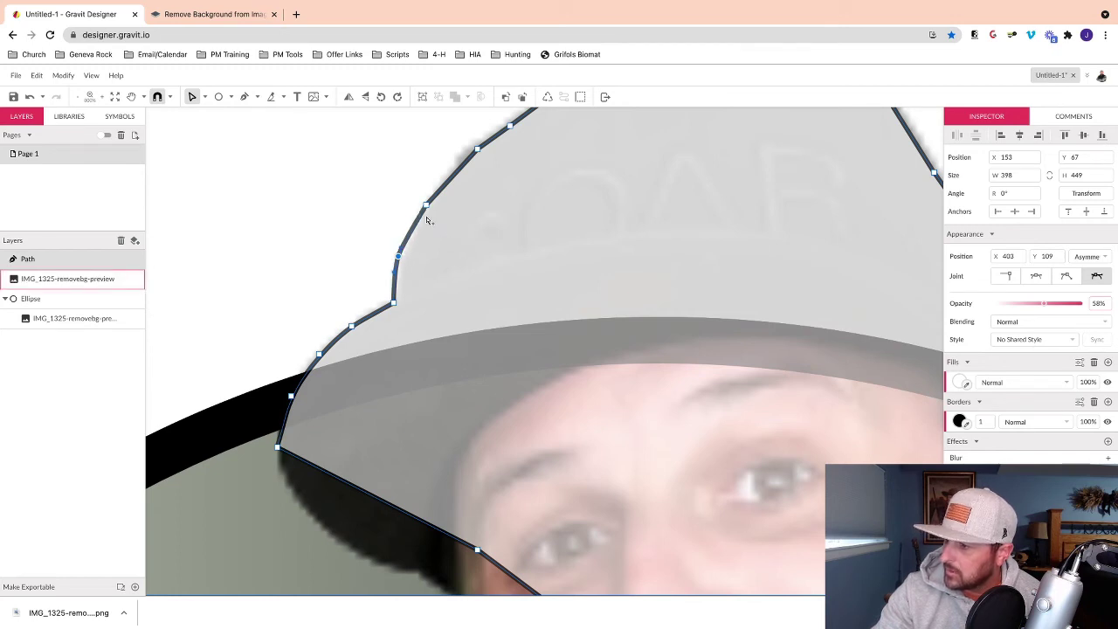
scroll(539, 172, "up", 3)
Step: Give a node on the path's right edge a Straight joint and adjust its corner rounding
left_click(499, 179)
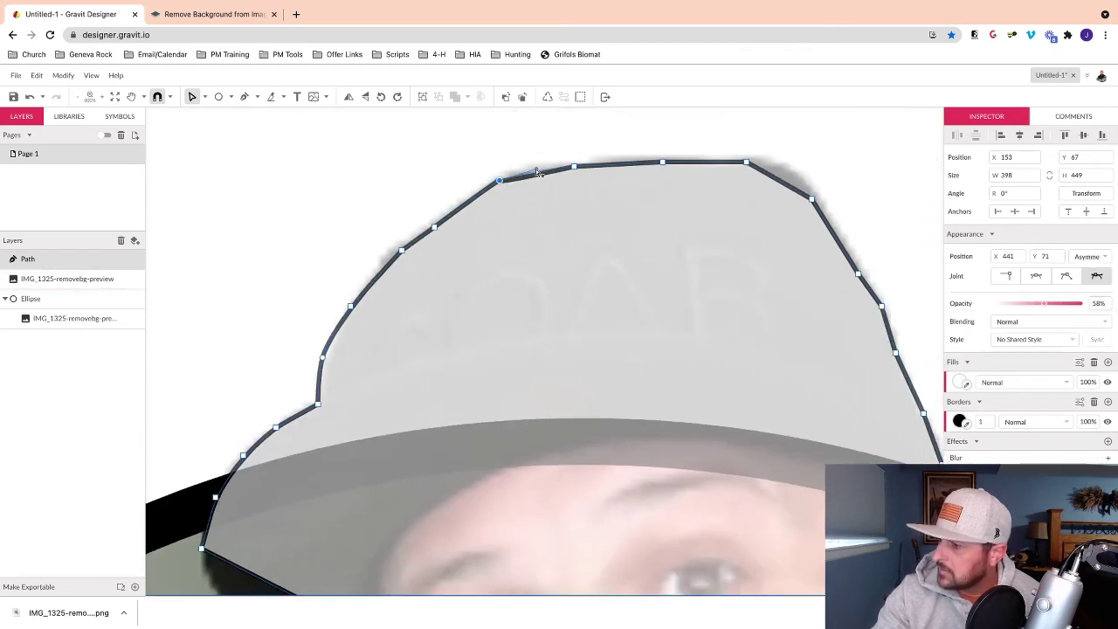
scroll(539, 172, "up", 3)
left_click(434, 227)
scroll(326, 368, "right", 5)
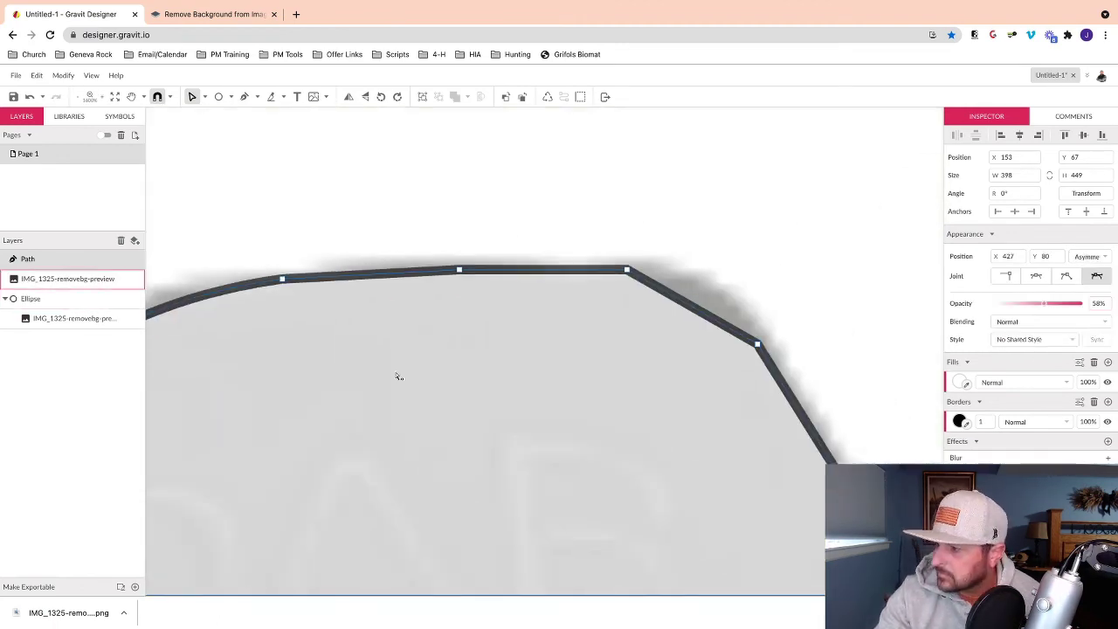
scroll(325, 368, "down", 3)
left_click(704, 401)
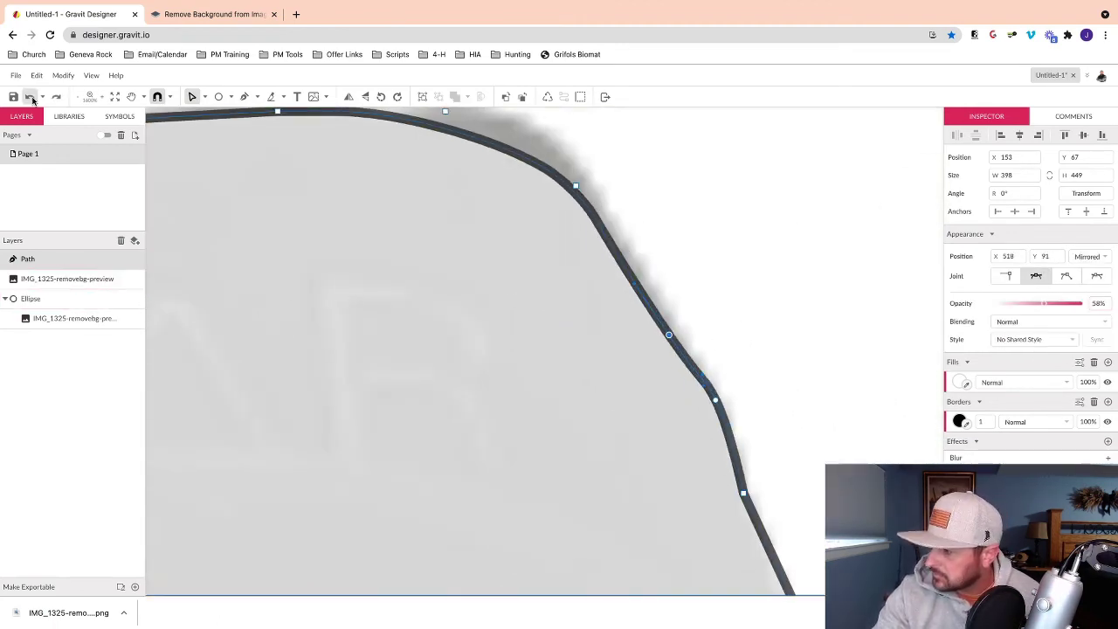
left_click(1006, 275)
left_click_drag(992, 303, 1012, 305)
Step: Select the fingertip node, then leave point editing to view the whole page
scroll(541, 349, "down", 10)
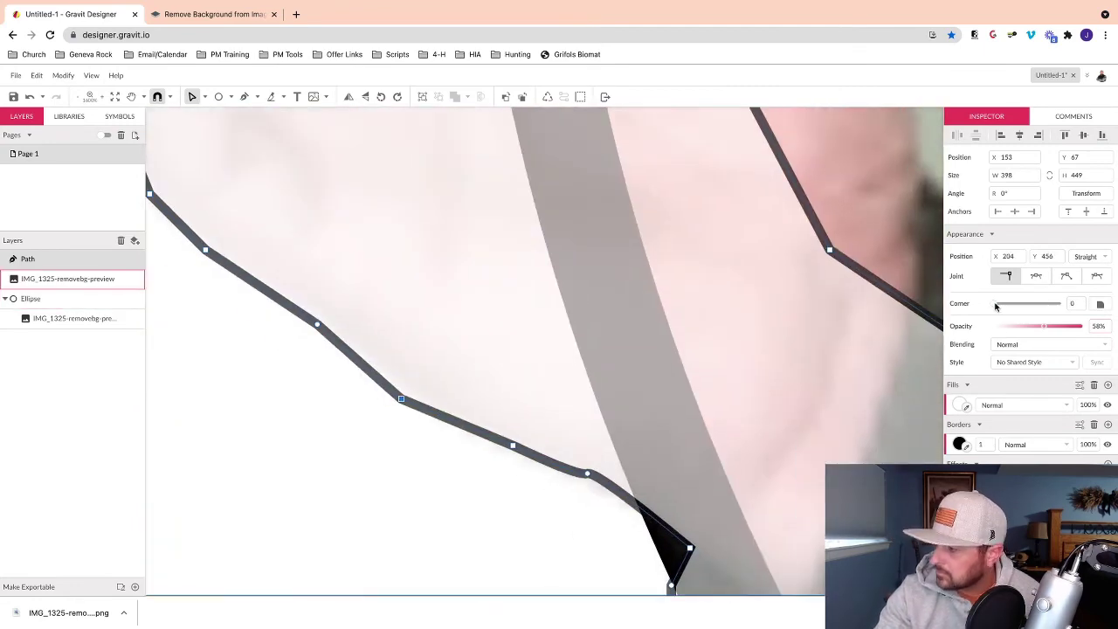
left_click(401, 273)
scroll(457, 310, "down", 5)
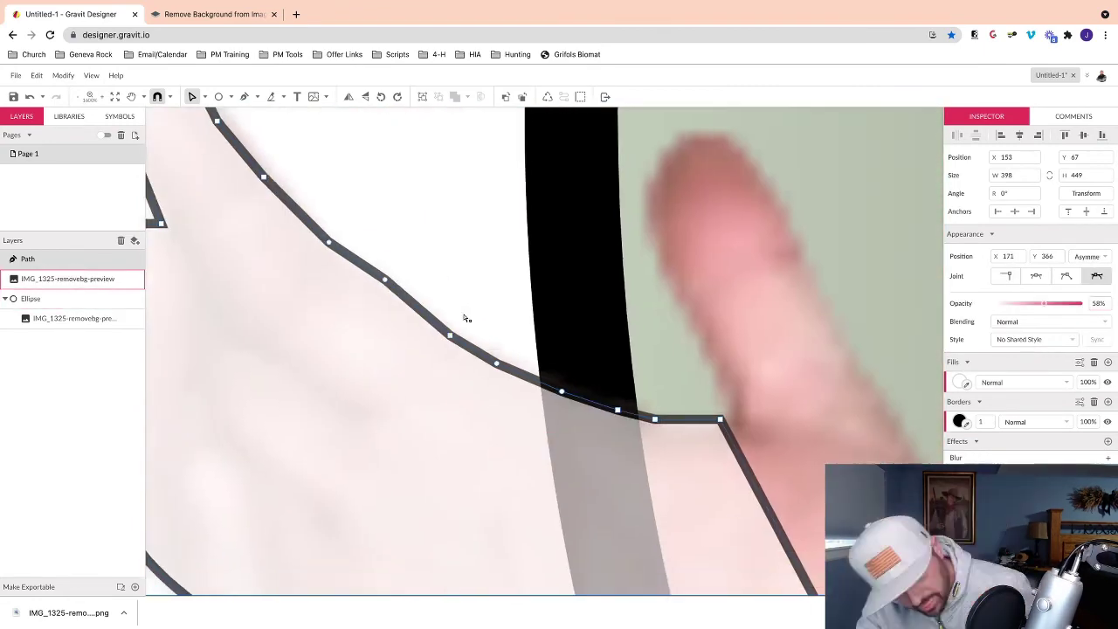
left_click(795, 292)
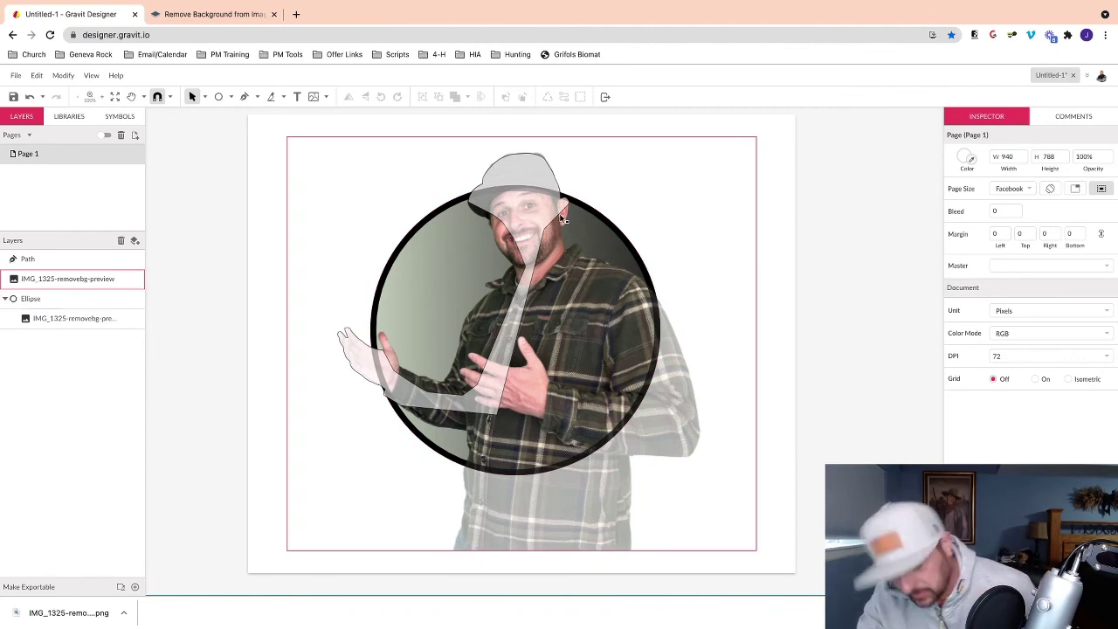
Step: Make the Path 100% opaque, borderless with 0% fill, and move it below the image layer
left_click(58, 259)
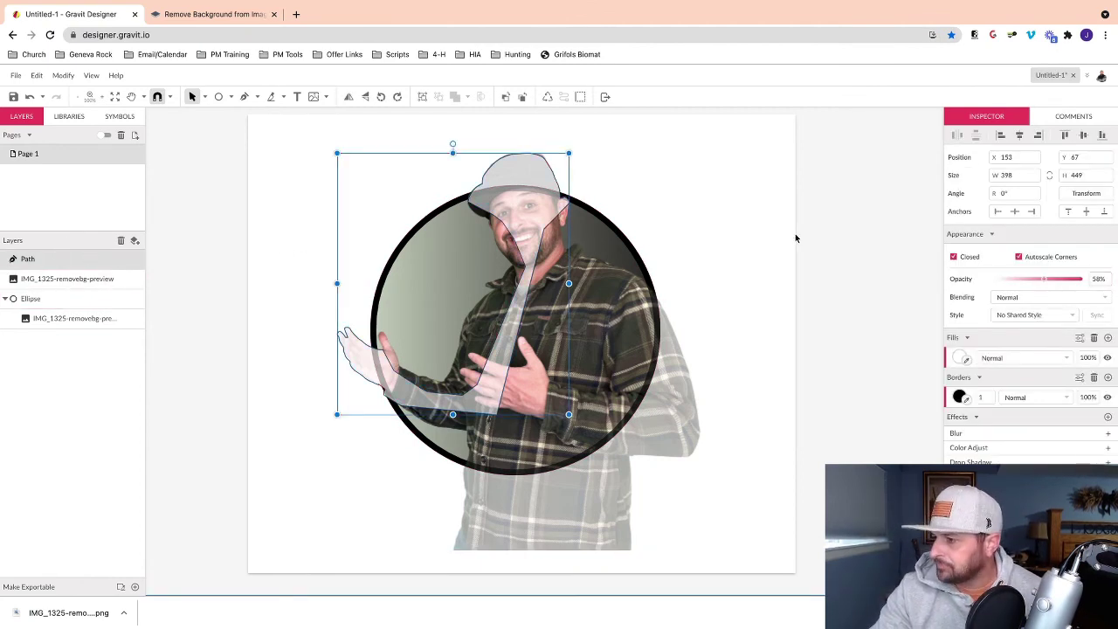
left_click_drag(1044, 282, 1092, 278)
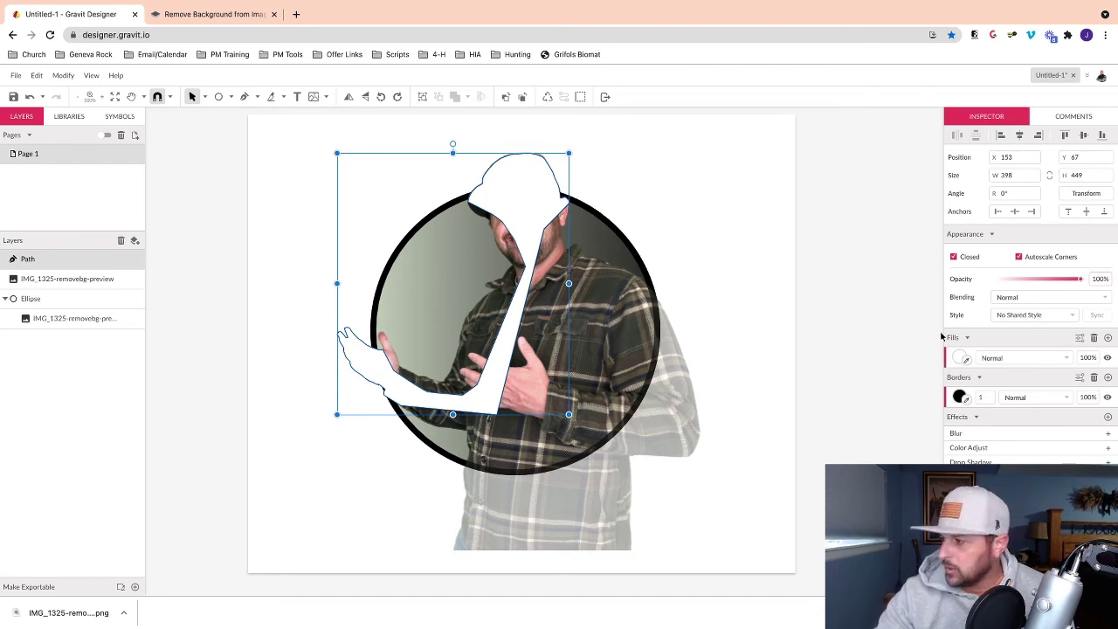
left_click(1094, 377)
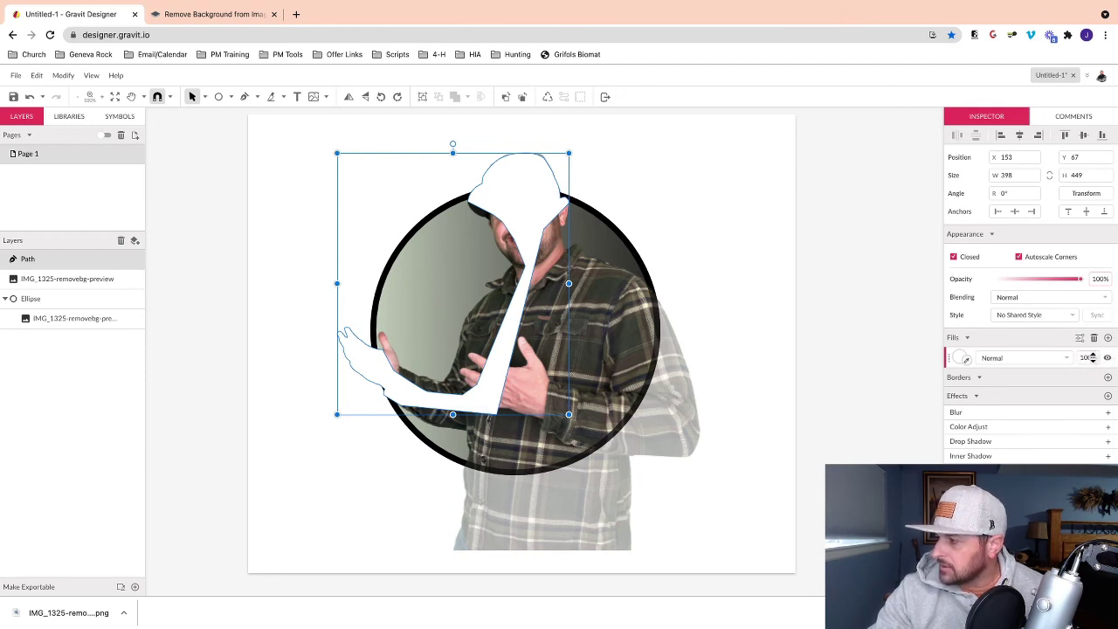
left_click(1092, 357)
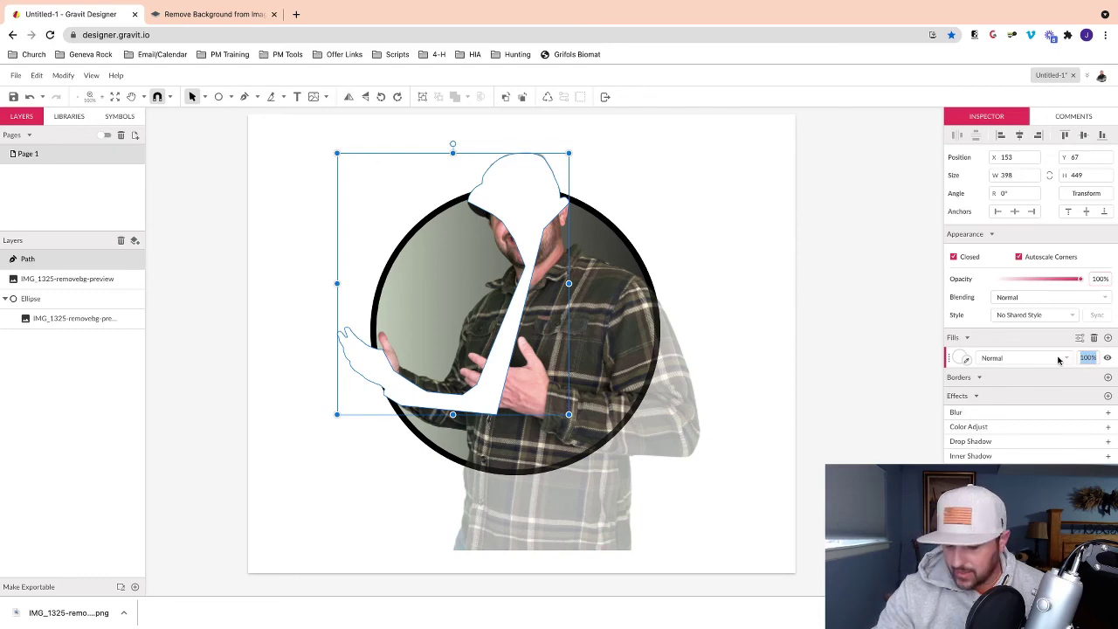
type("0")
key("Escape")
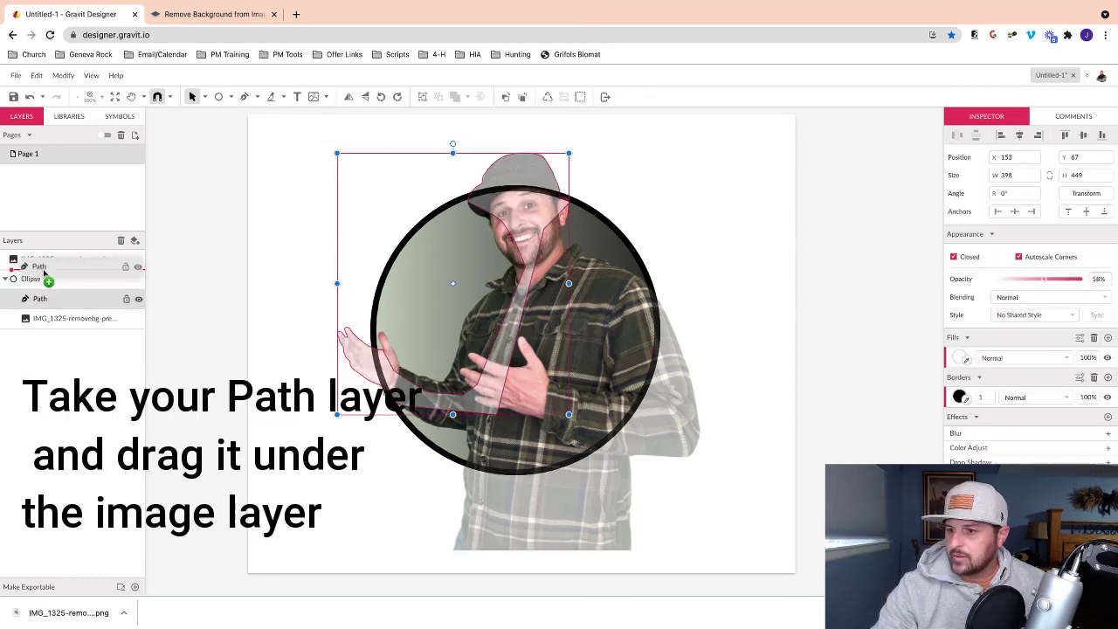
left_click_drag(28, 258, 52, 289)
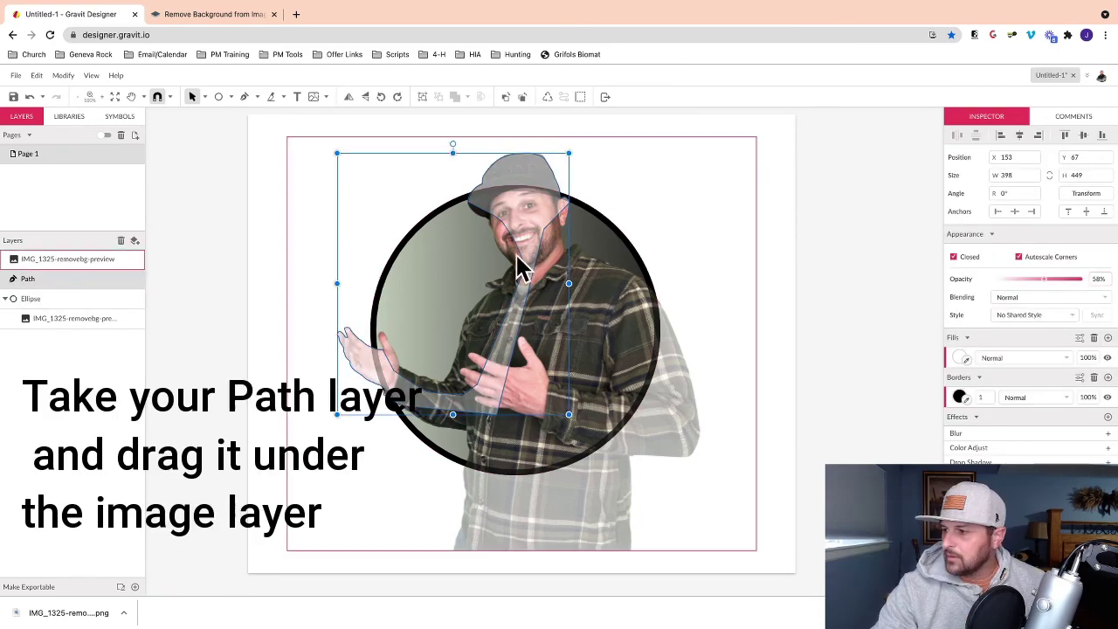
Step: Reapply 100% opacity, no border and 0% fill opacity to the path
left_click_drag(1045, 281, 1081, 279)
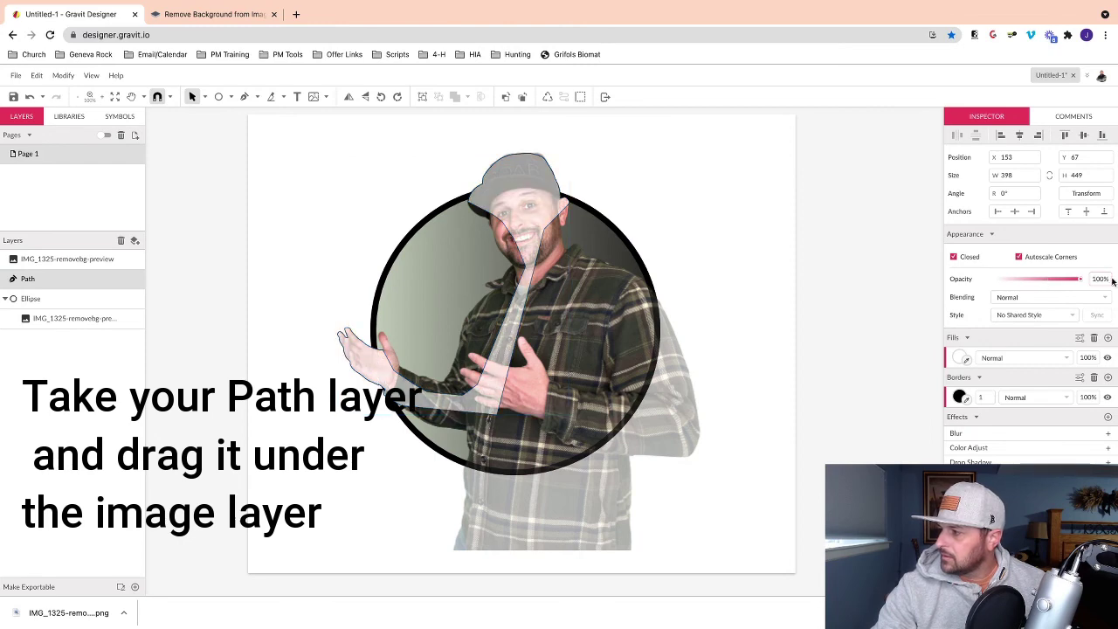
left_click(1094, 377)
left_click(1087, 357)
type("0")
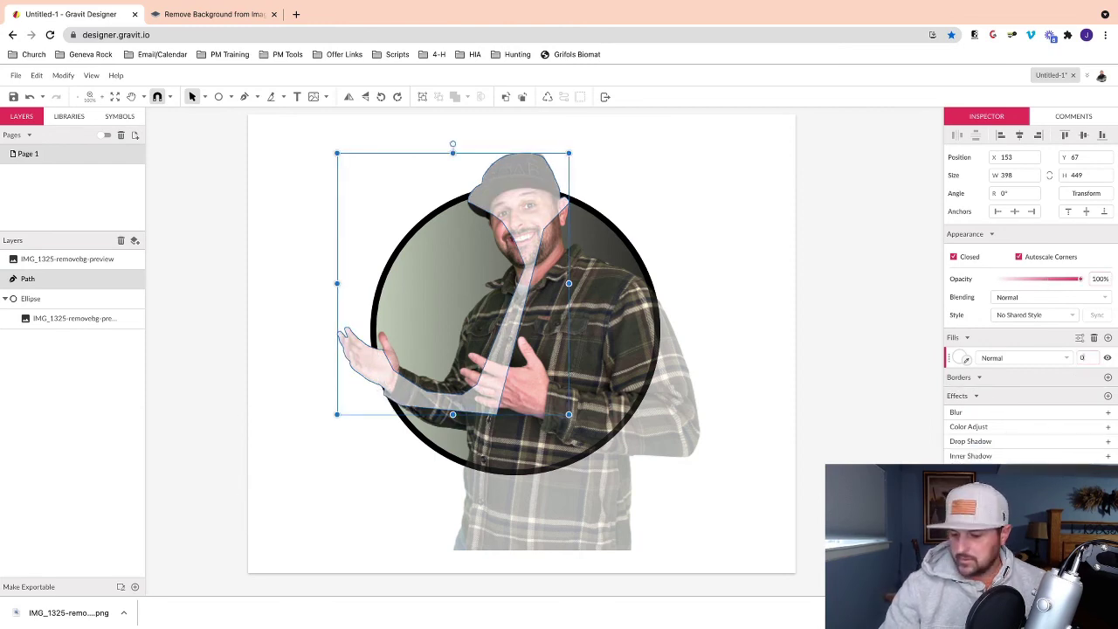
key("Return")
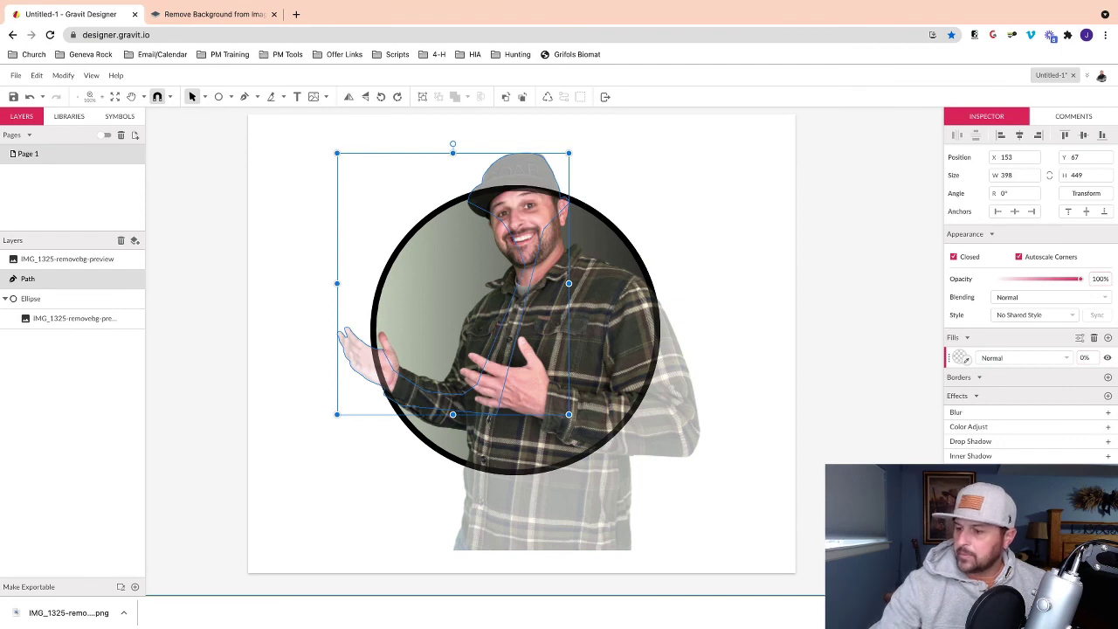
Step: Clip the photo layer inside the Path shape with Mask With Shape
left_click(65, 260)
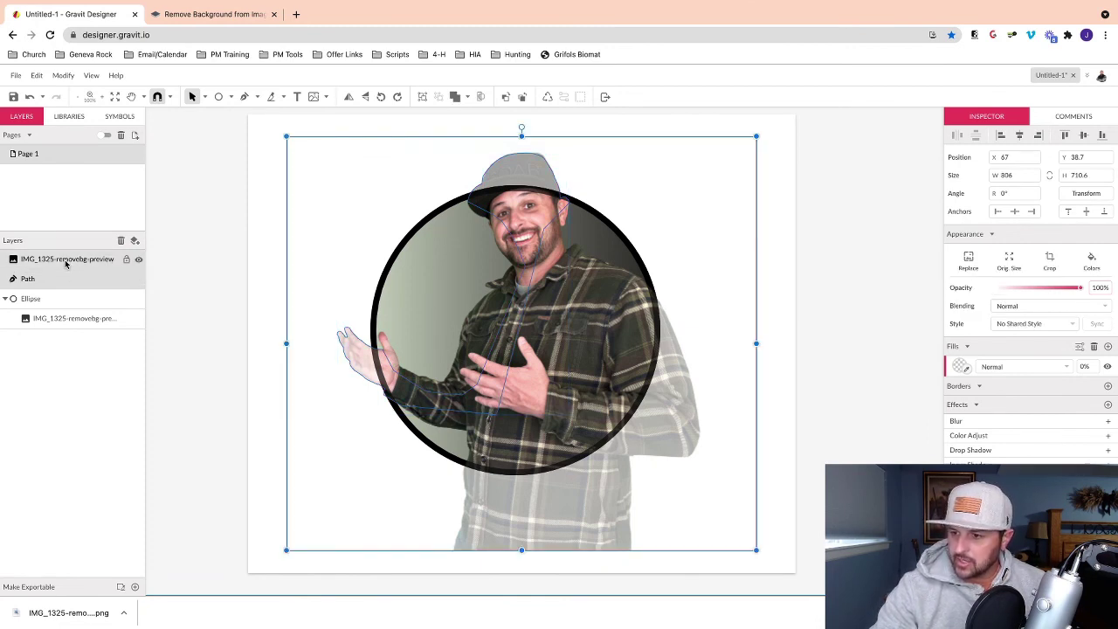
left_click(481, 98)
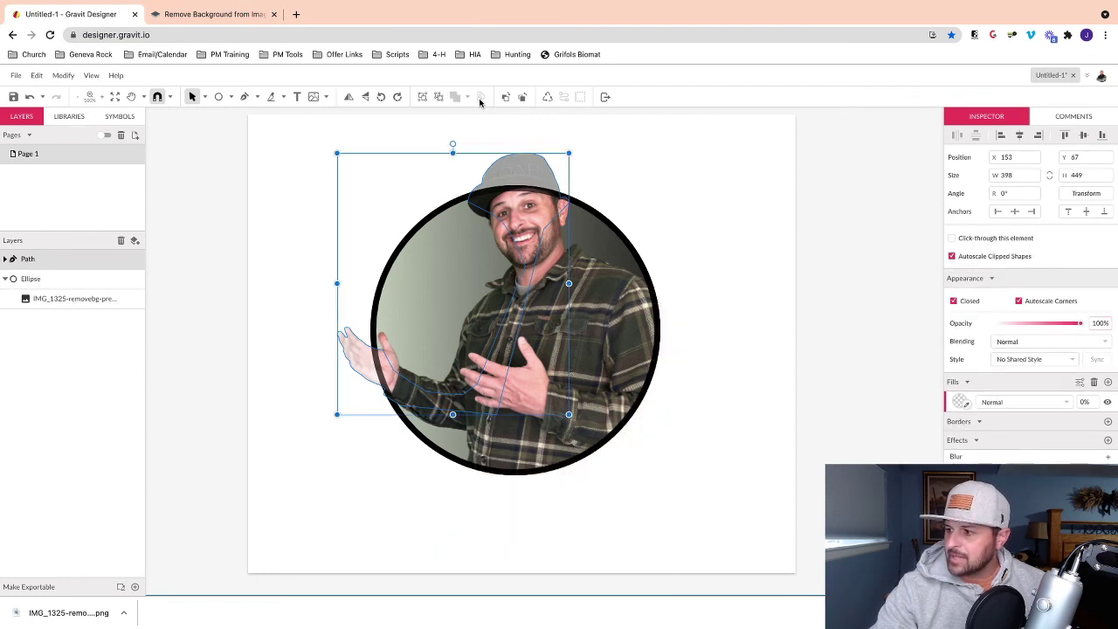
left_click(5, 260)
key("Escape")
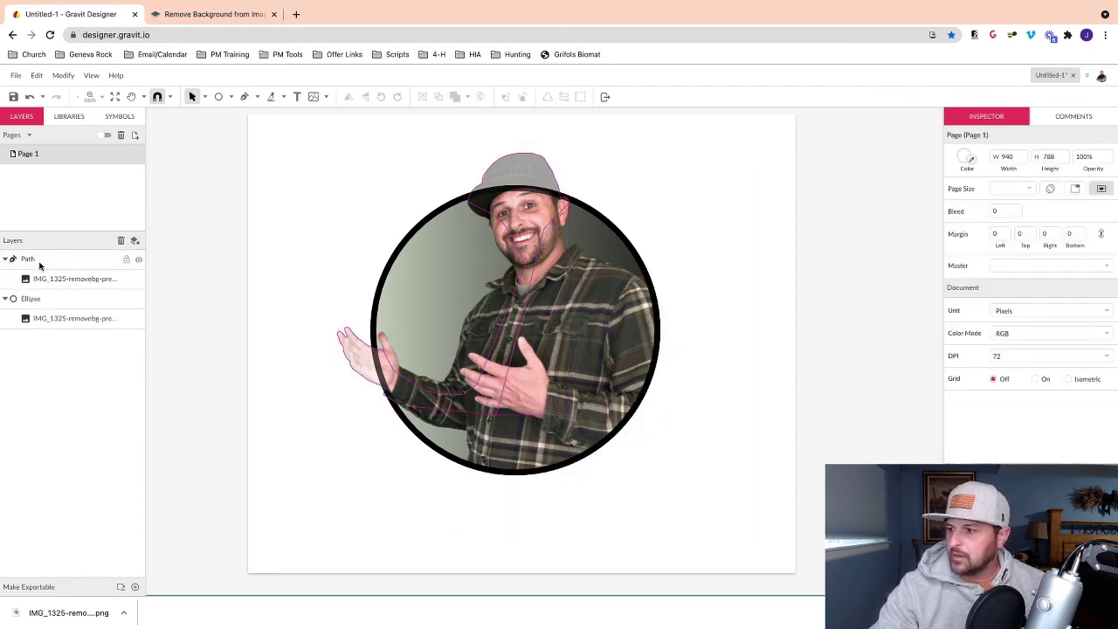
Step: Raise the clipped photo's opacity to 100% so the hat and hand pop out
left_click(78, 259)
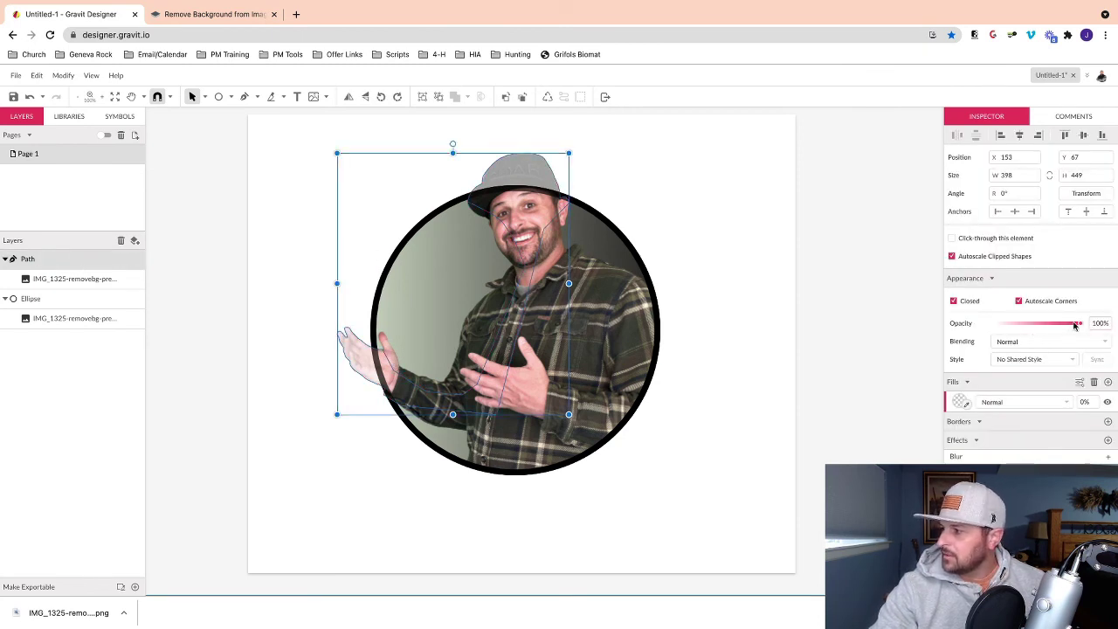
left_click(825, 290)
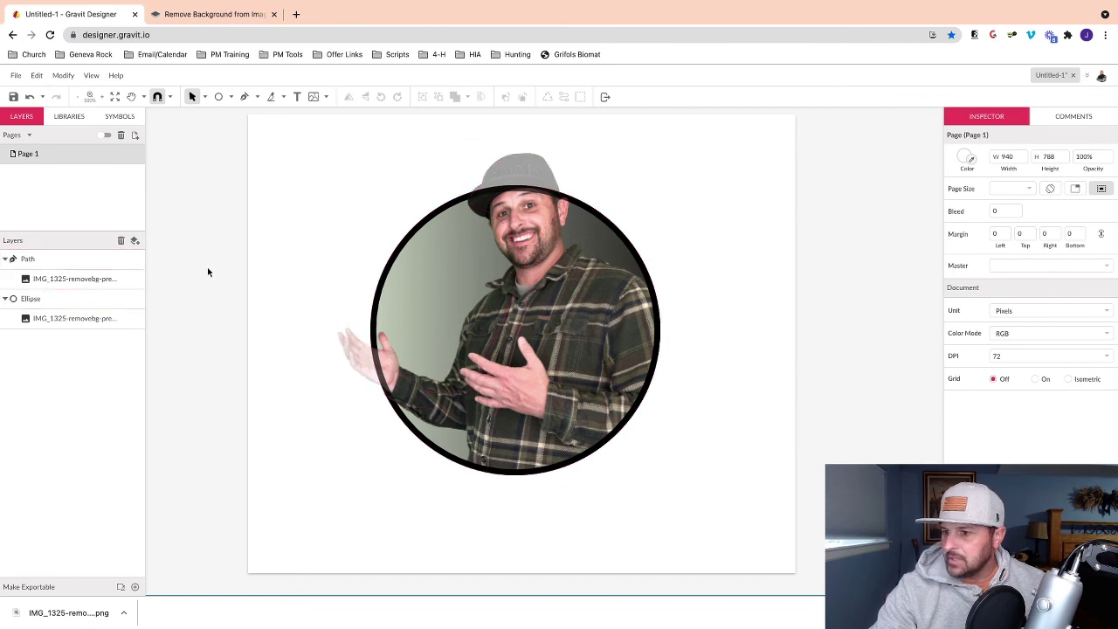
left_click(78, 279)
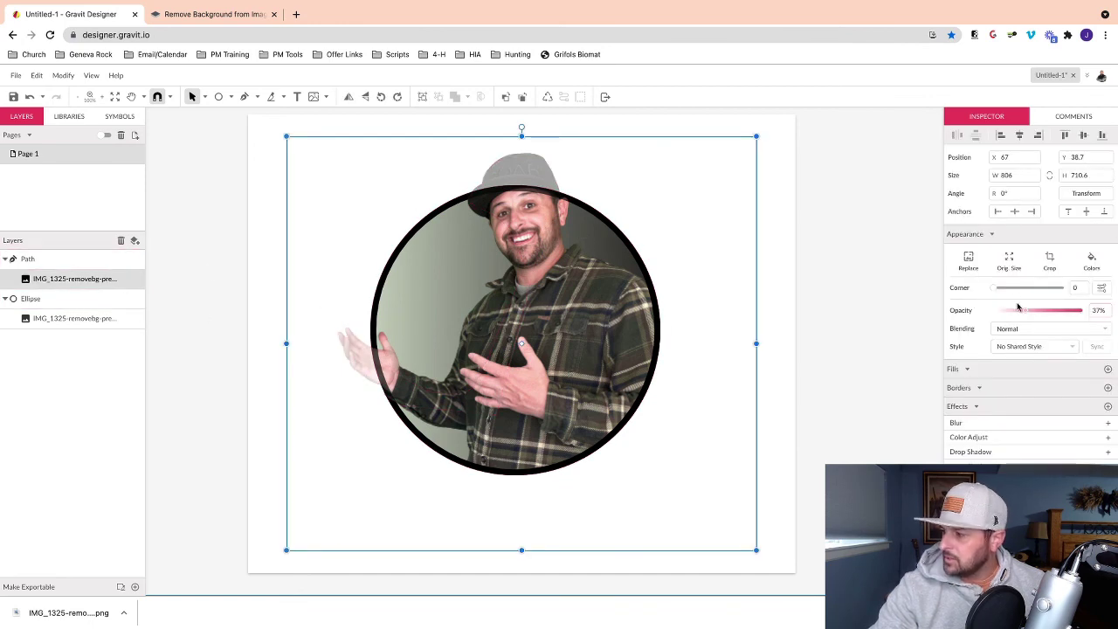
left_click_drag(1025, 312, 1076, 312)
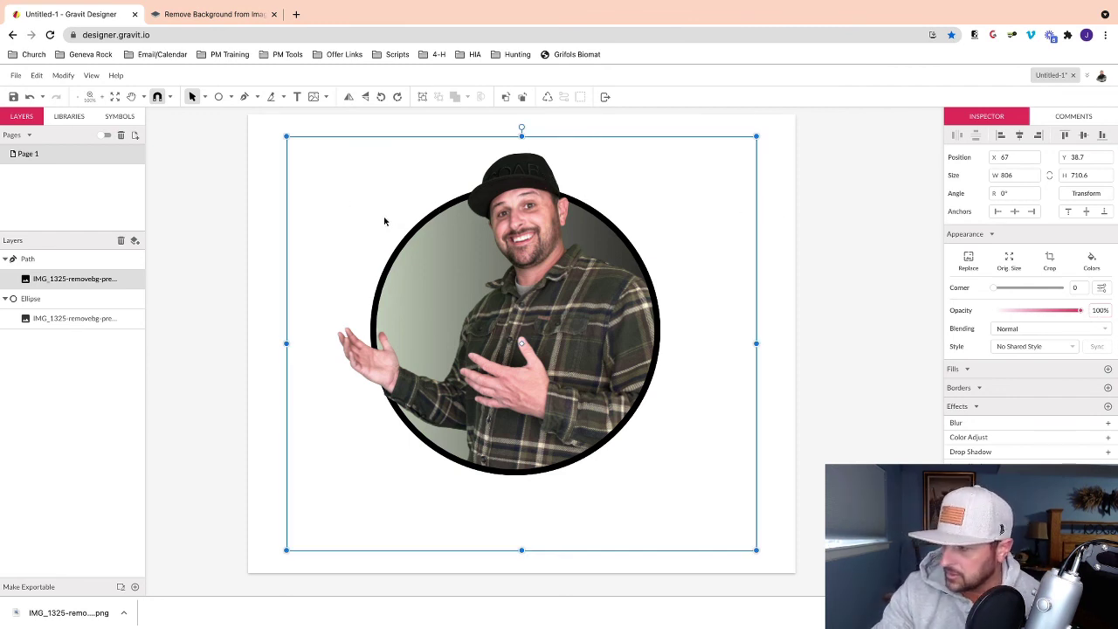
Step: Export the design as a PNG image named profile.png to the Desktop
left_click(859, 302)
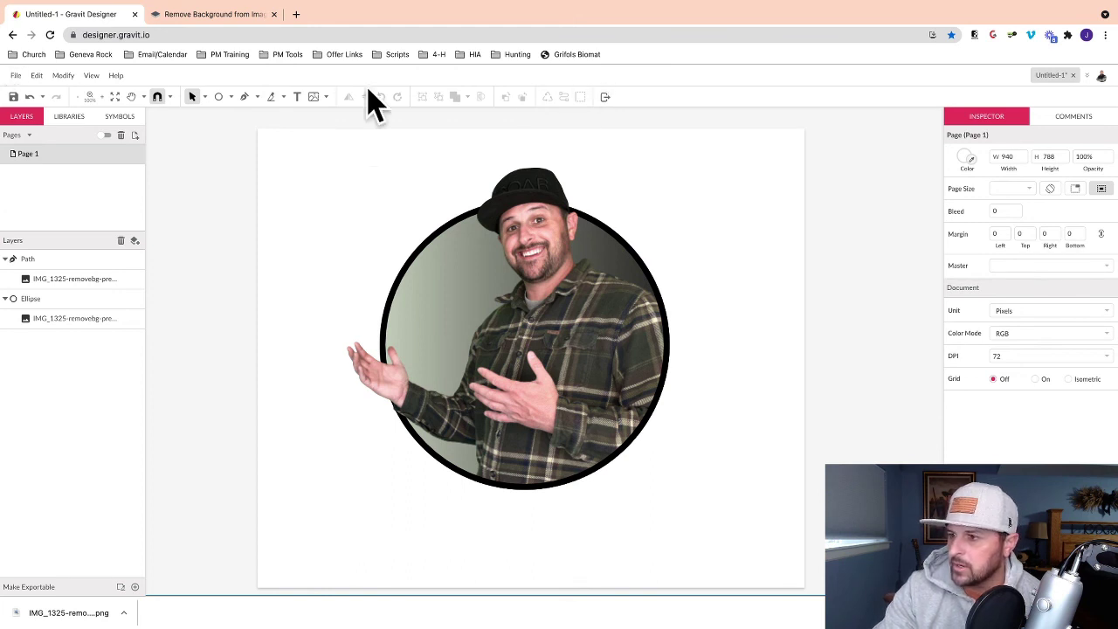
left_click(15, 78)
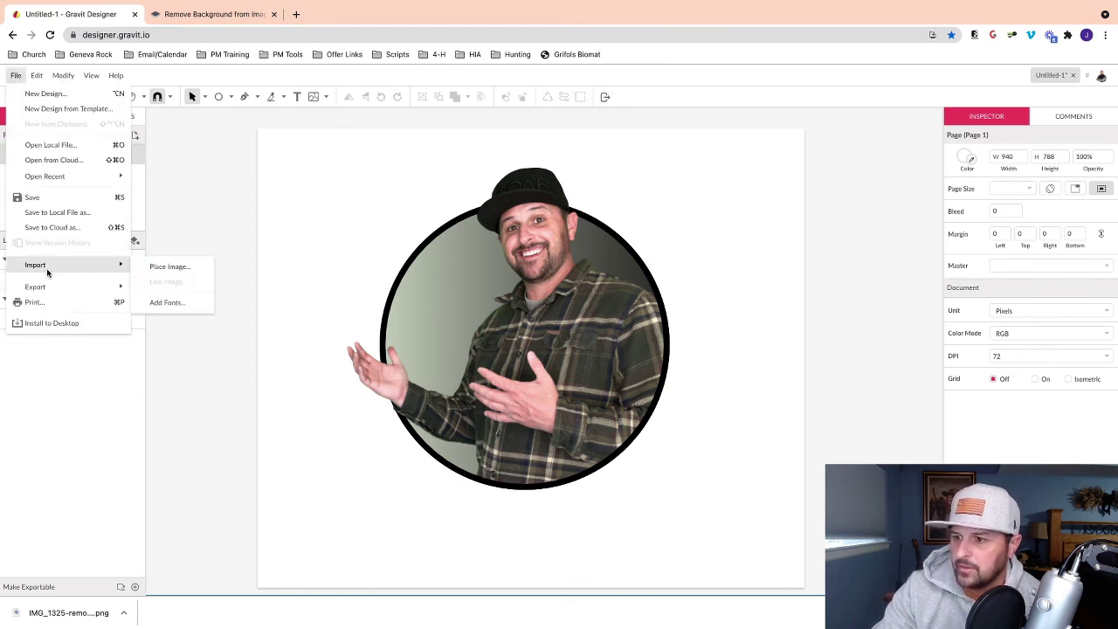
mouse_move(46, 289)
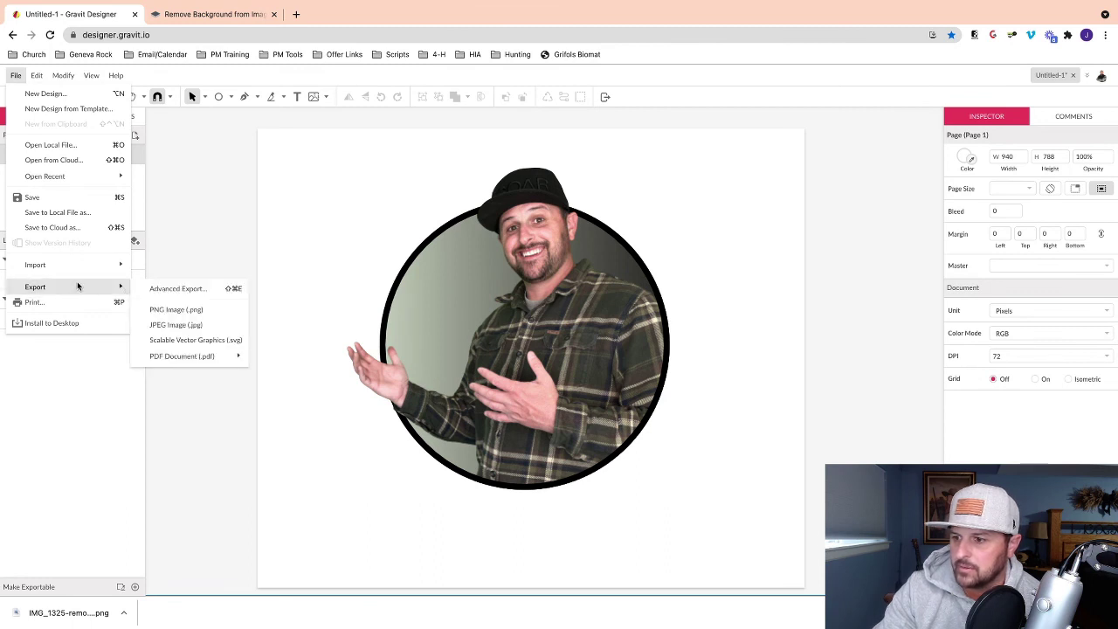
left_click(166, 311)
left_click(350, 212)
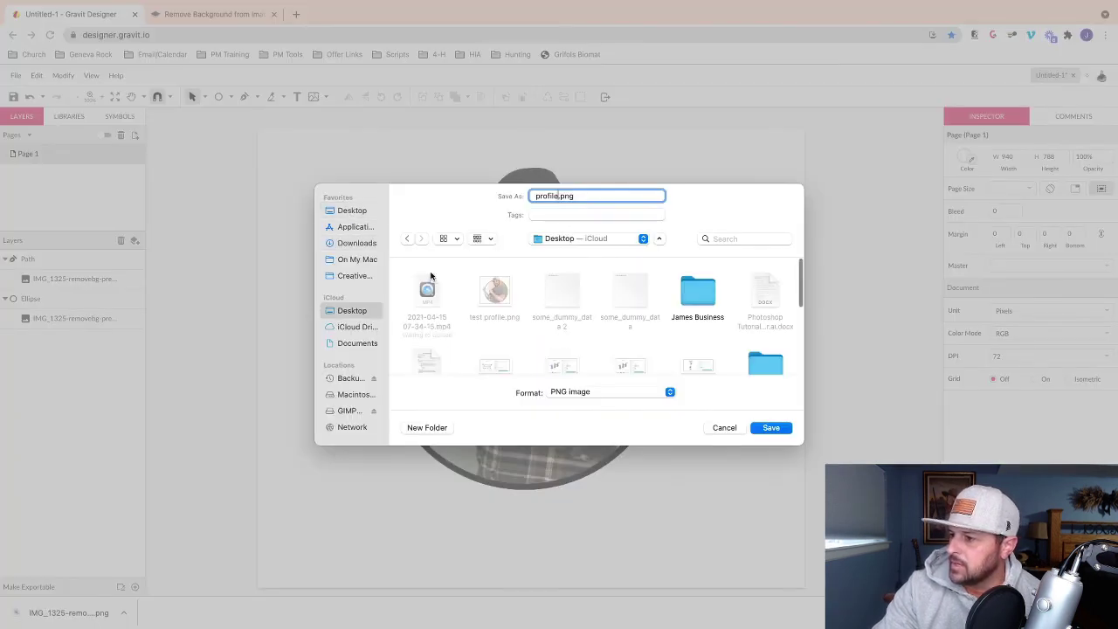
left_click(771, 427)
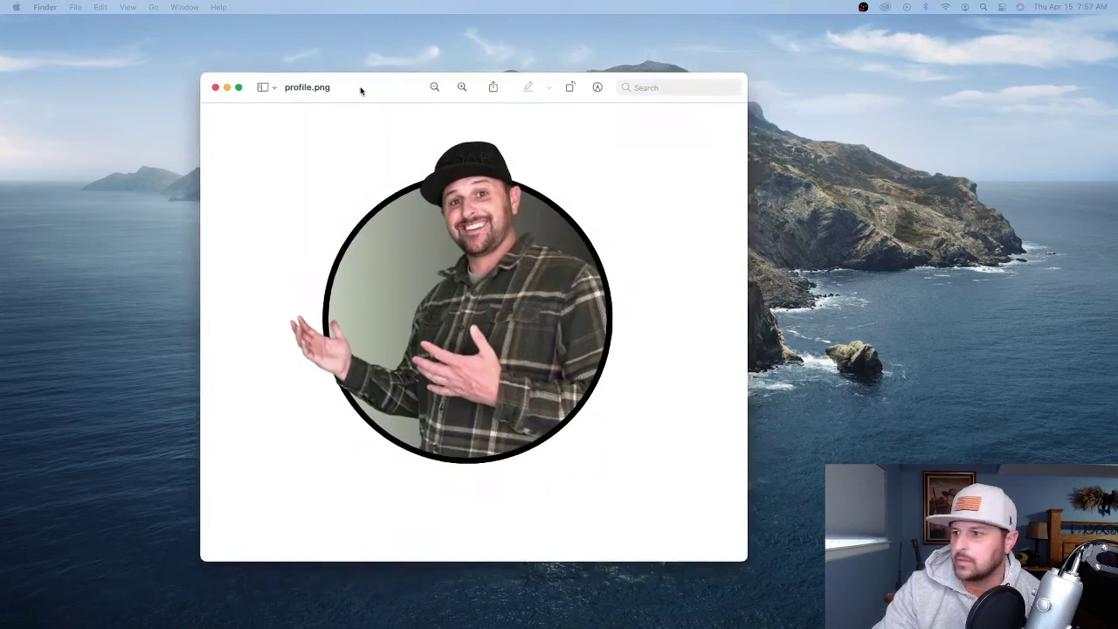
Step: Move the profile.png Preview window into view and show its markup tools
left_click_drag(362, 87, 287, 70)
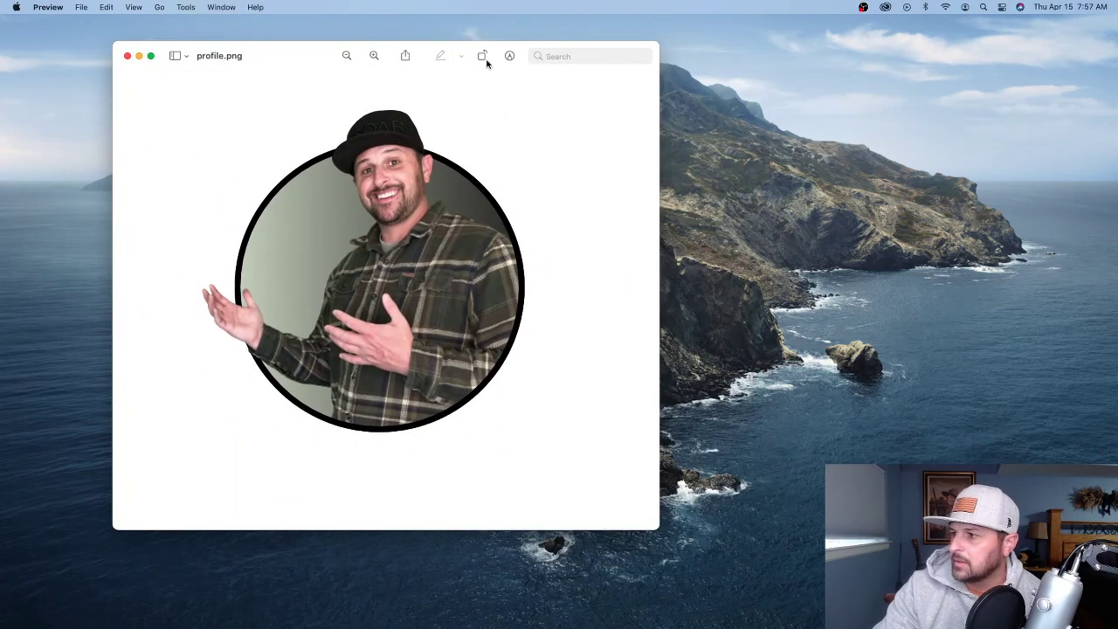
left_click(511, 56)
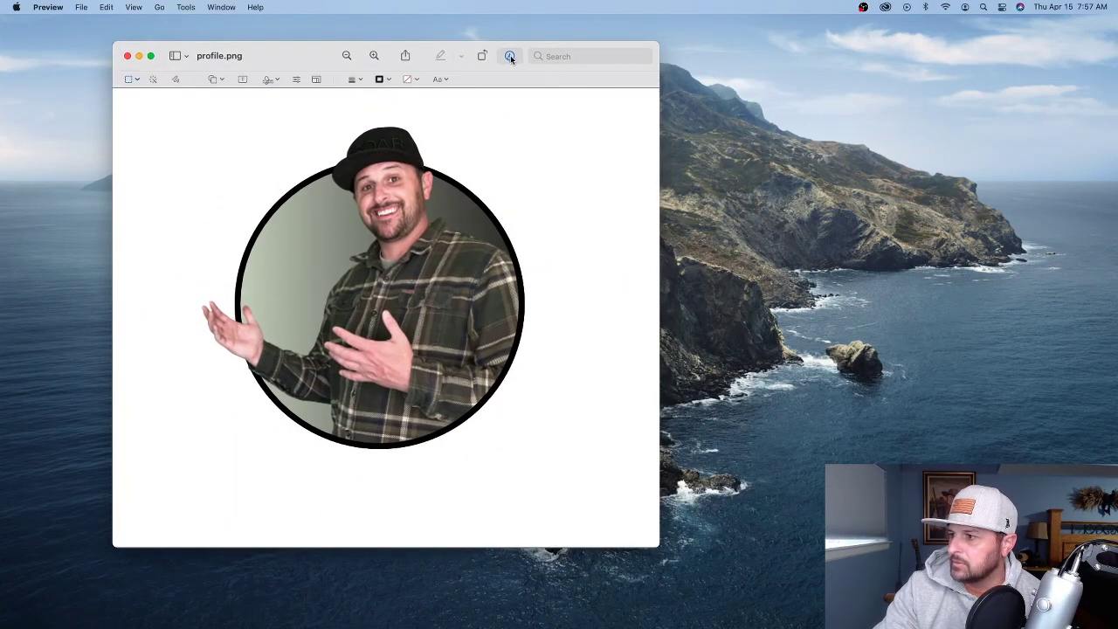